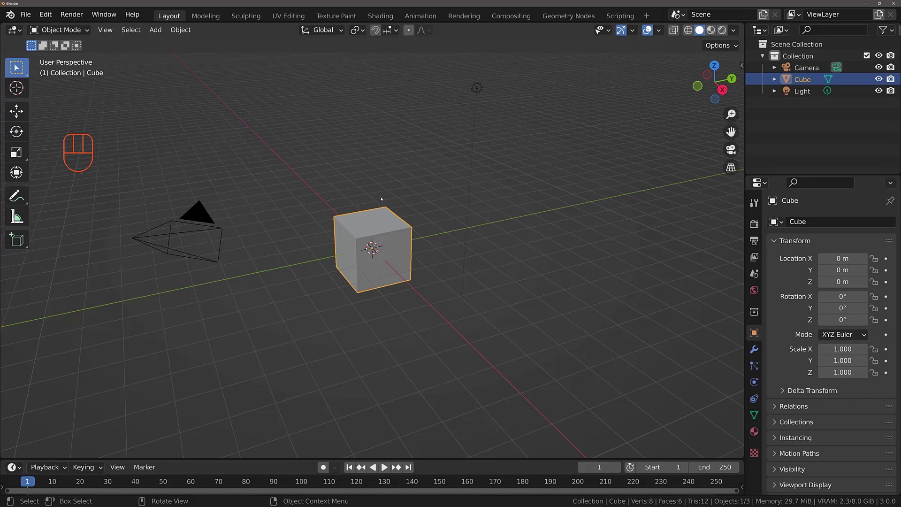
# Hide the default cube and add a text object at the world origin.
pyautogui.press('h')
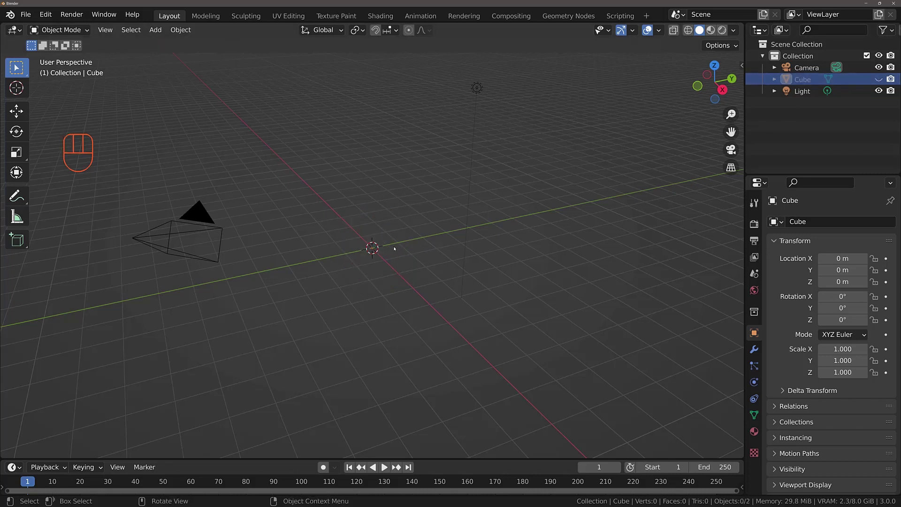
pyautogui.press('shift')
pyautogui.hotkey('shift', 'a')
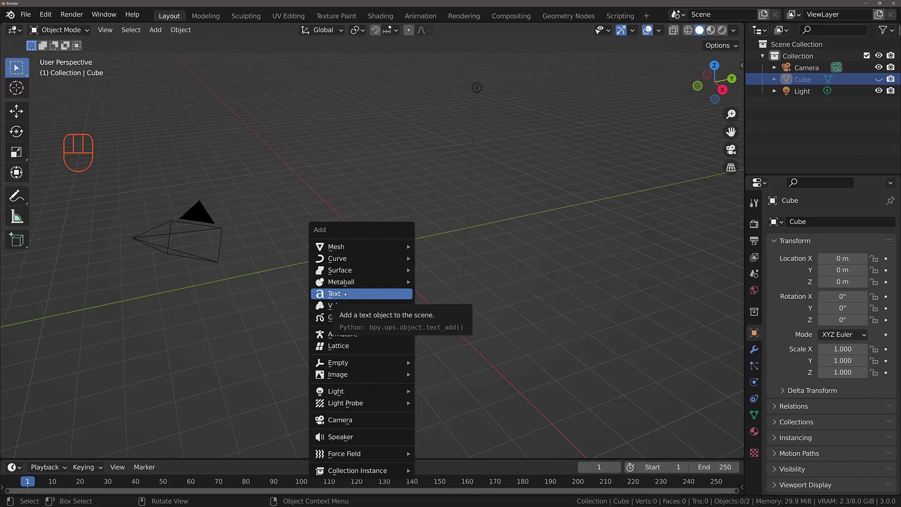
pyautogui.moveTo(336, 247)
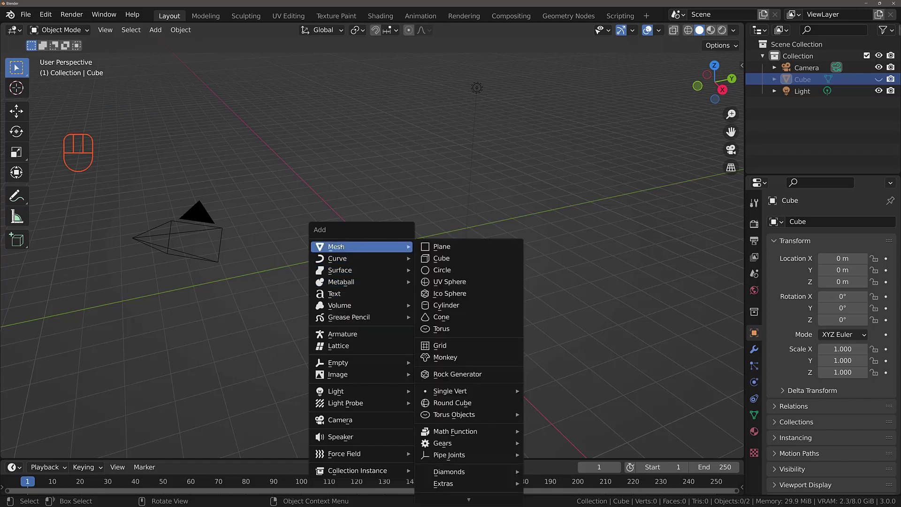
pyautogui.click(341, 295)
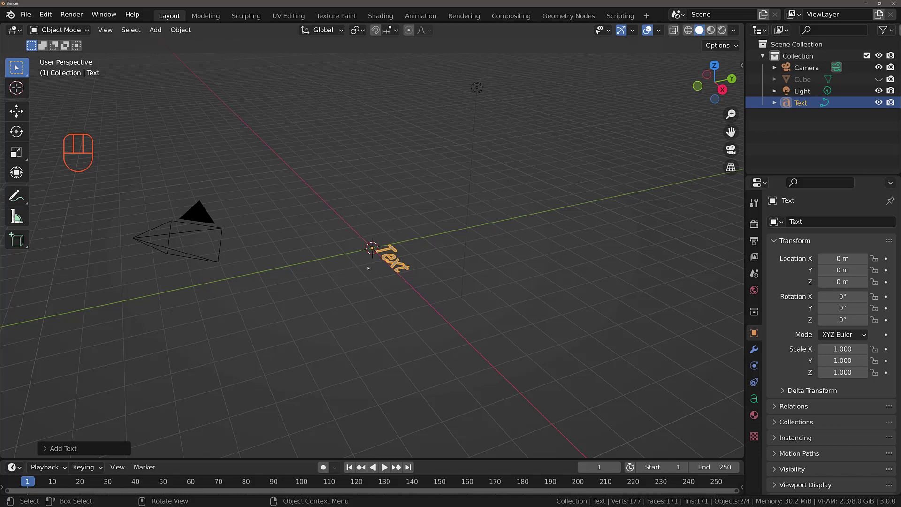
# Replace the text object's default wording with "Animate Blender", working in top view.
pyautogui.press('KP_7')
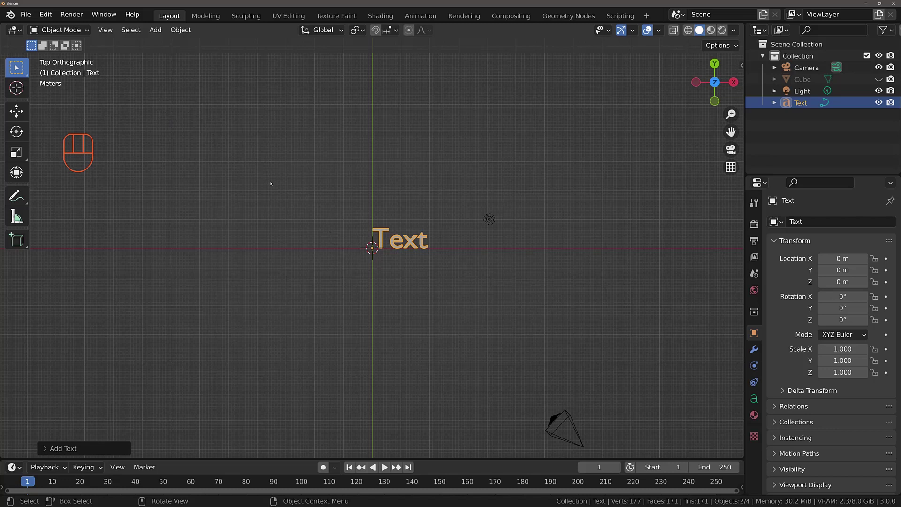
pyautogui.press('Tab')
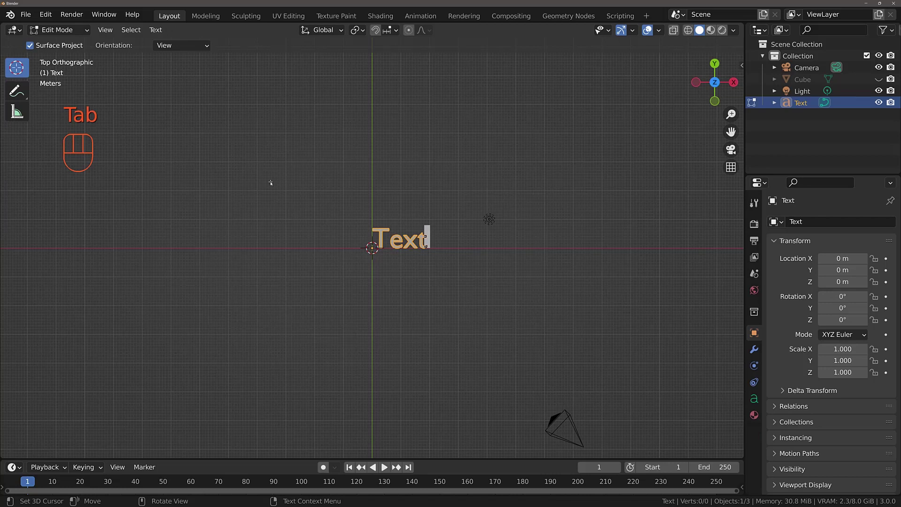
pyautogui.press('BackSpace')
pyautogui.press('BackSpace')
pyautogui.press('BackSpace')
pyautogui.press('BackSpace')
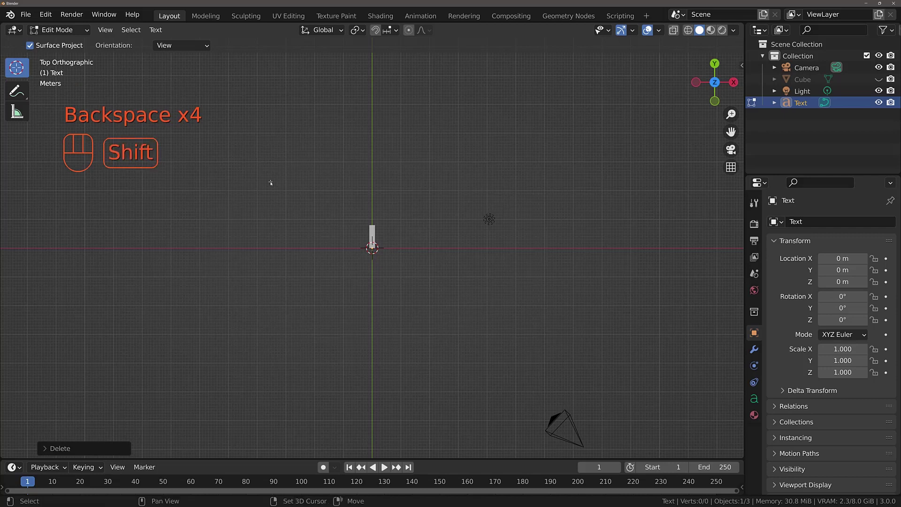
pyautogui.write('Animate')
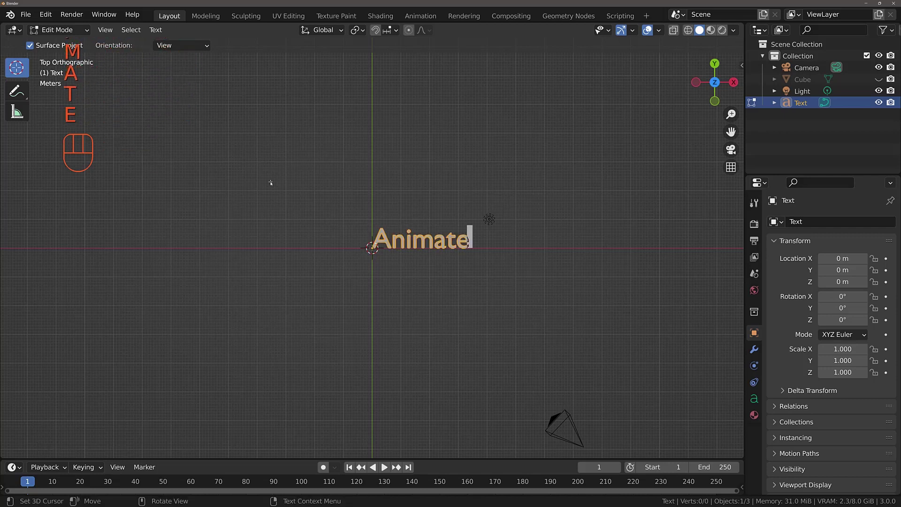
pyautogui.write(' Blende')
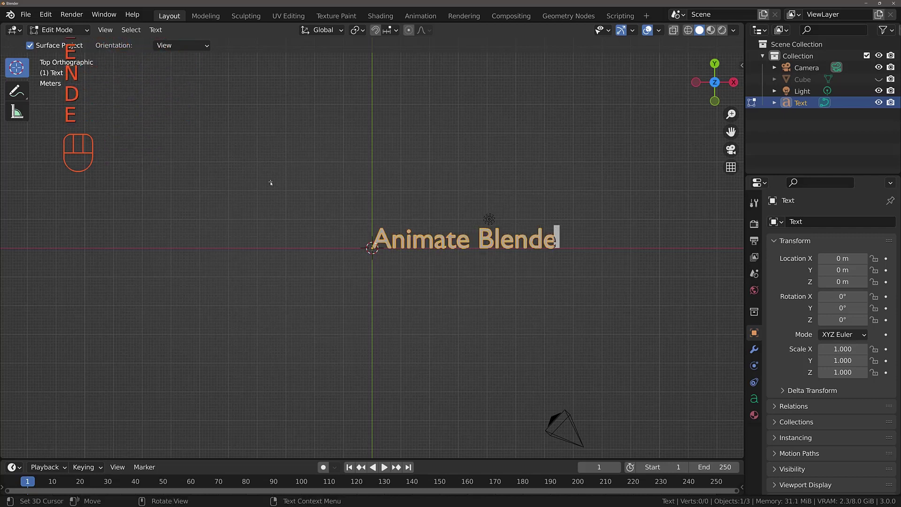
pyautogui.write('r')
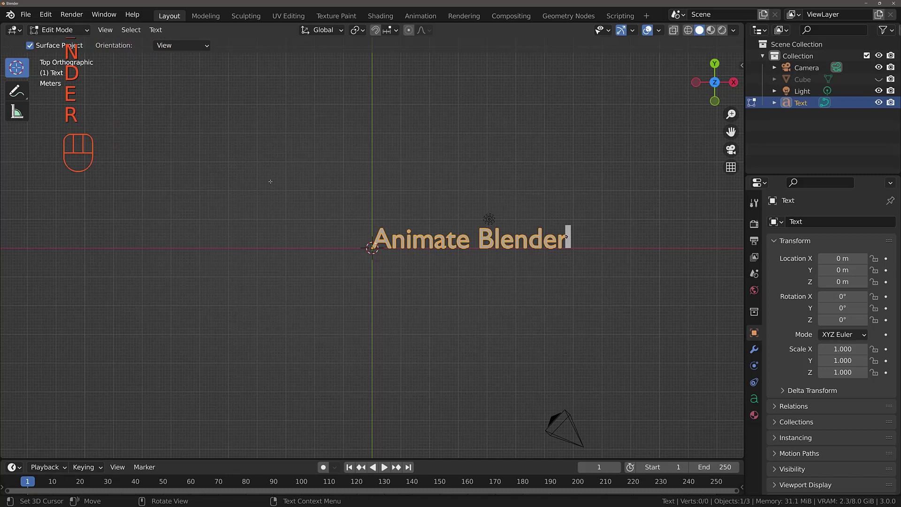
pyautogui.press('Tab')
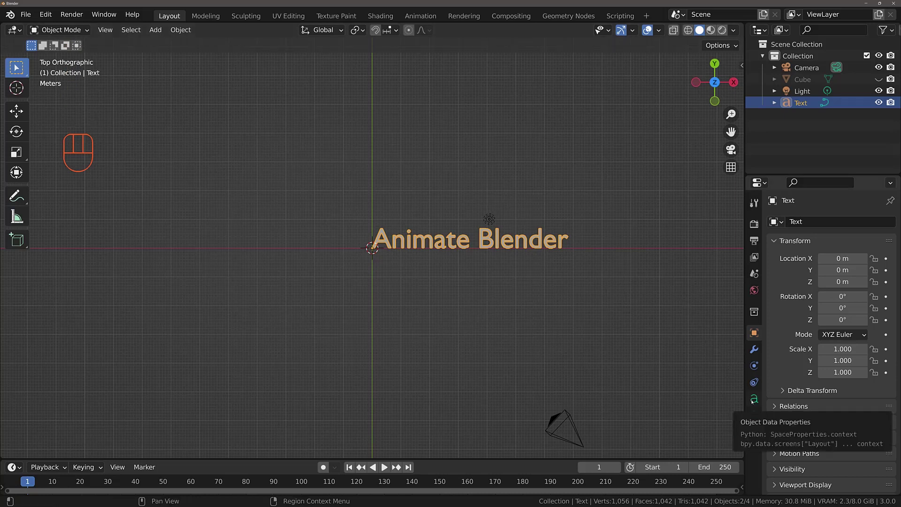
# Extrude the text by 0.03 m in its geometry settings.
pyautogui.click(754, 399)
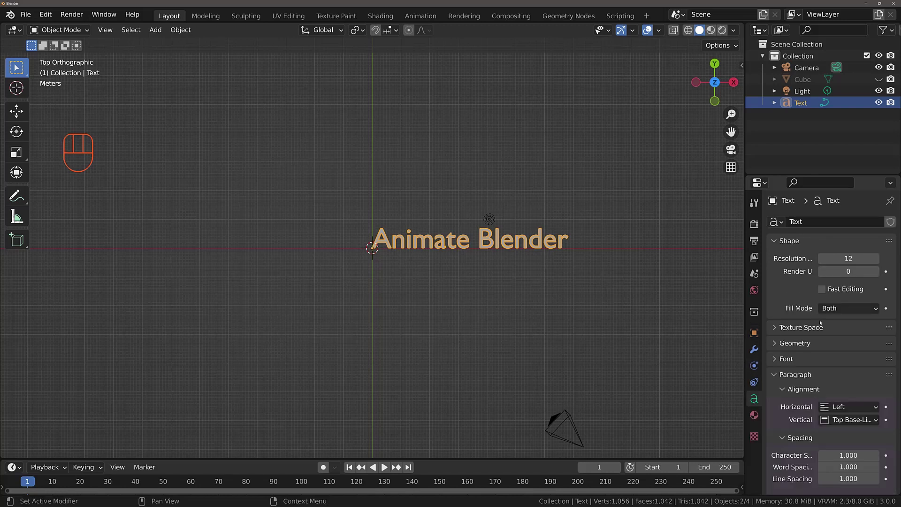
pyautogui.click(777, 345)
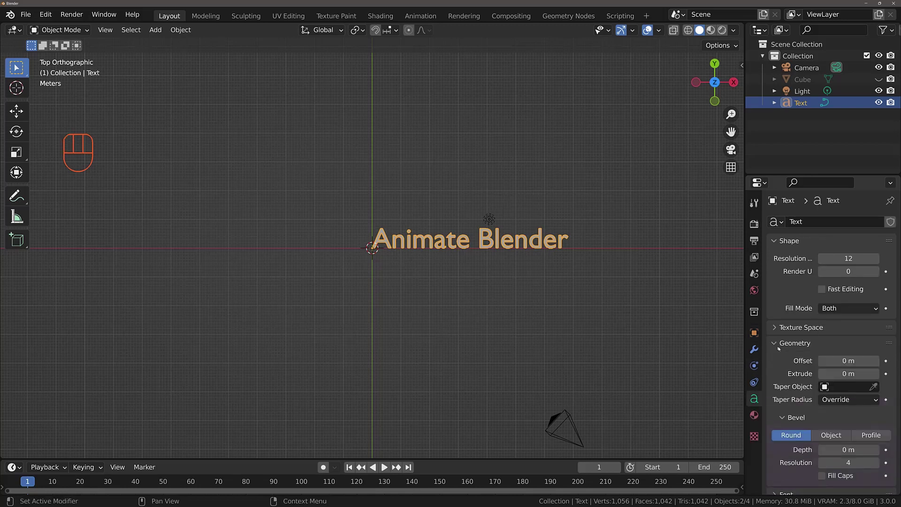
pyautogui.click(876, 376)
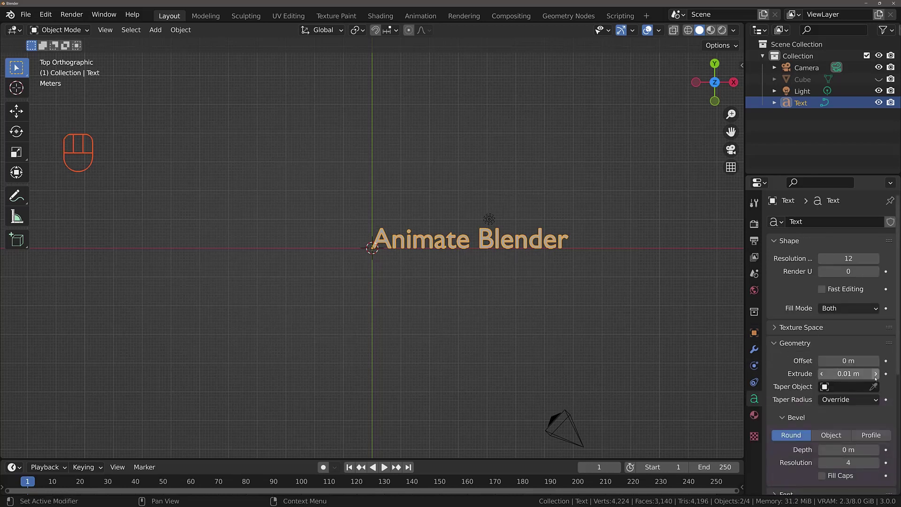
pyautogui.click(876, 376)
pyautogui.click(875, 375)
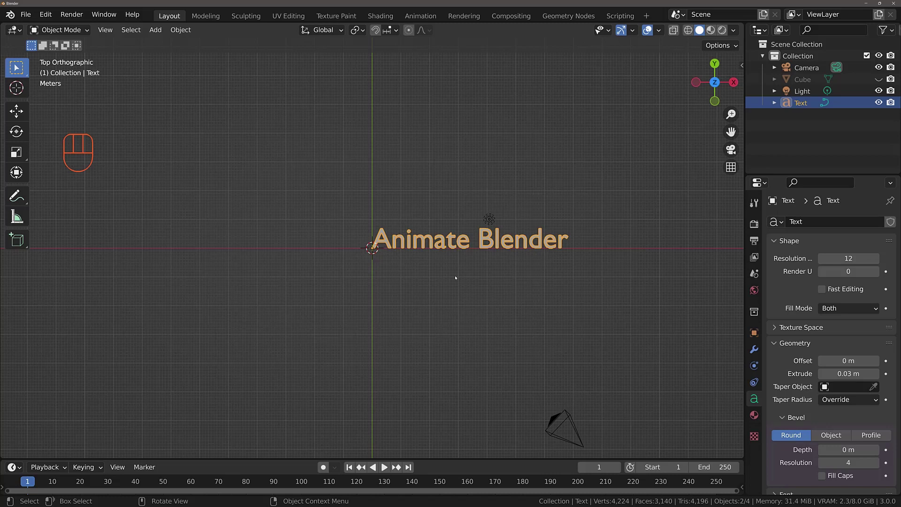
# Set the text's Y location to 4 m and keyframe its location at frame 1.
pyautogui.press('n')
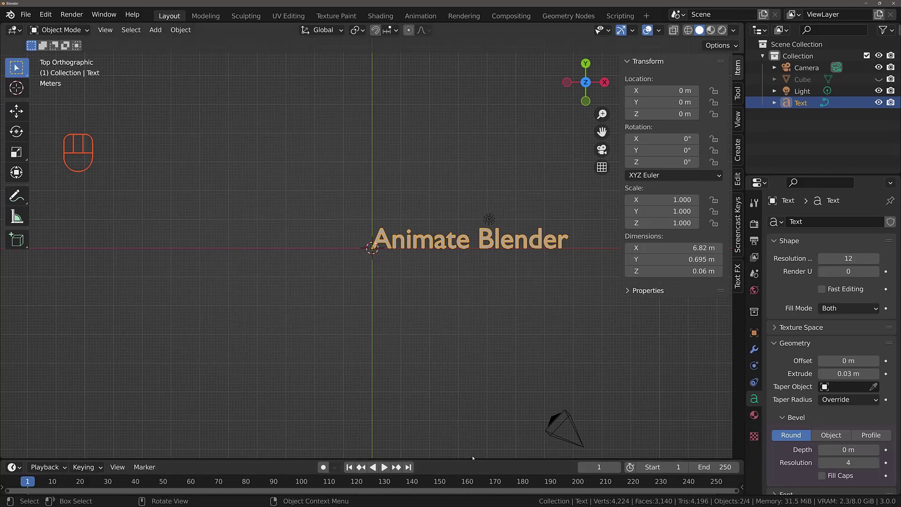
pyautogui.moveTo(473, 460); pyautogui.dragTo(473, 403)
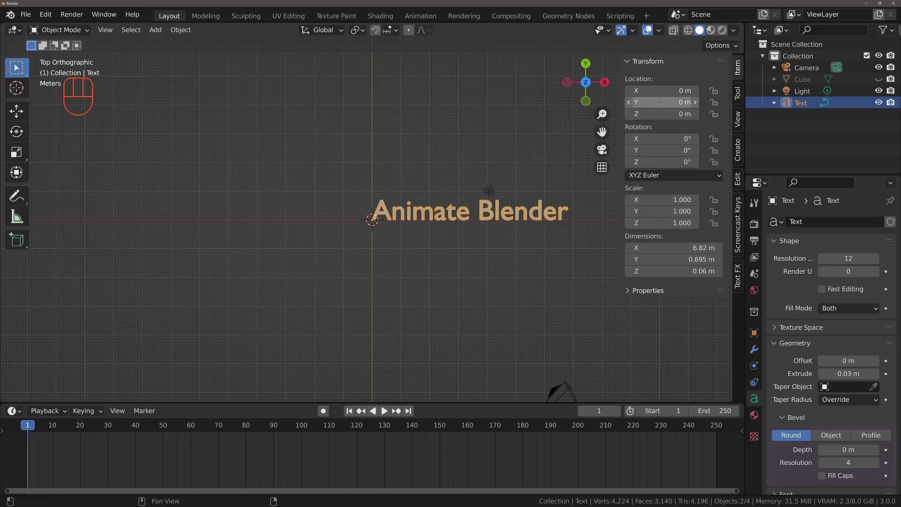
pyautogui.moveTo(661, 101); pyautogui.dragTo(692, 102)
pyautogui.click(662, 101)
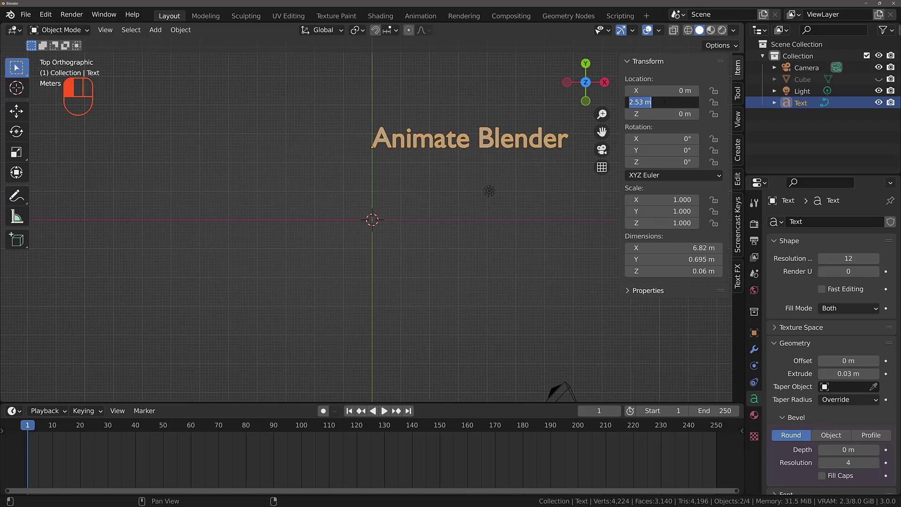
pyautogui.write('4')
pyautogui.press('Return')
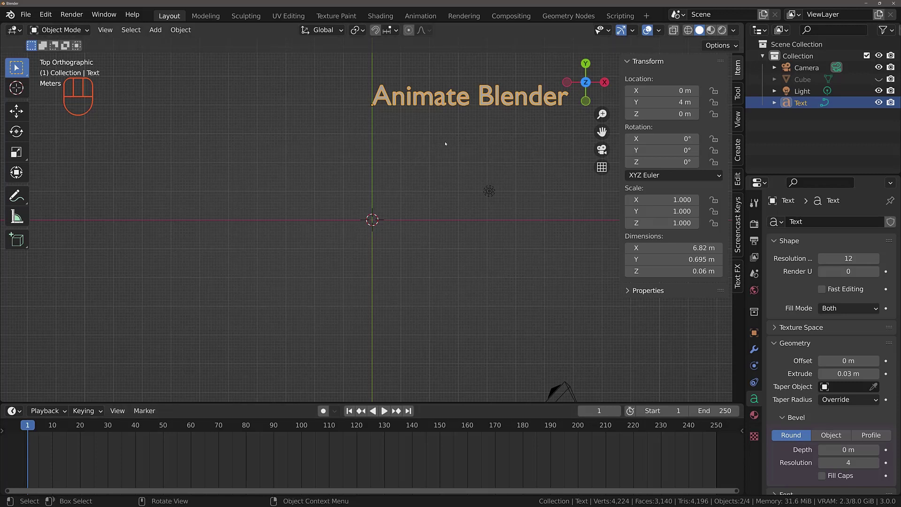
pyautogui.press('i')
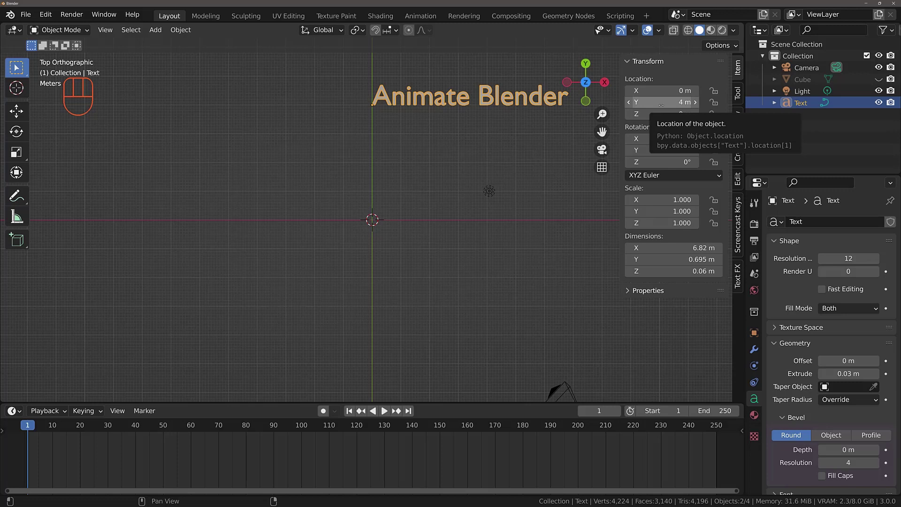
pyautogui.press('i')
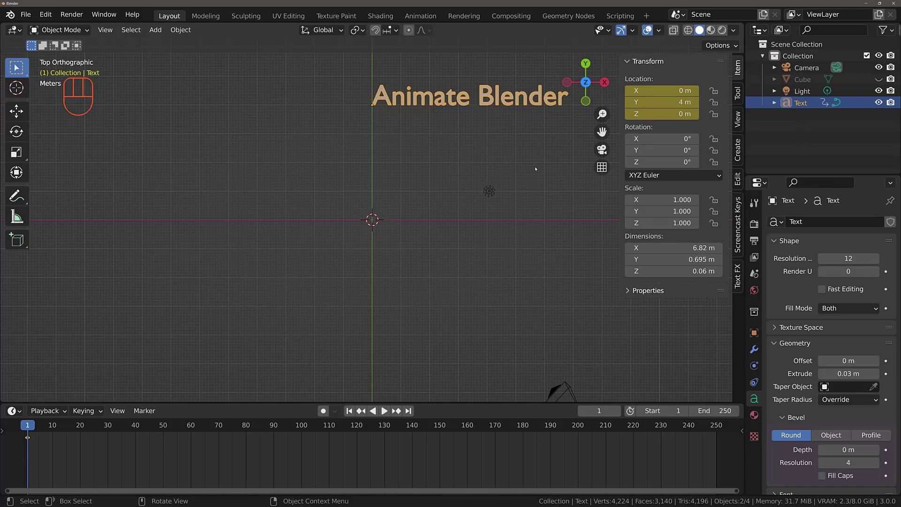
# At frame 60, set the text's Y location to 0 m and keyframe its location.
pyautogui.click(190, 430)
pyautogui.click(137, 431)
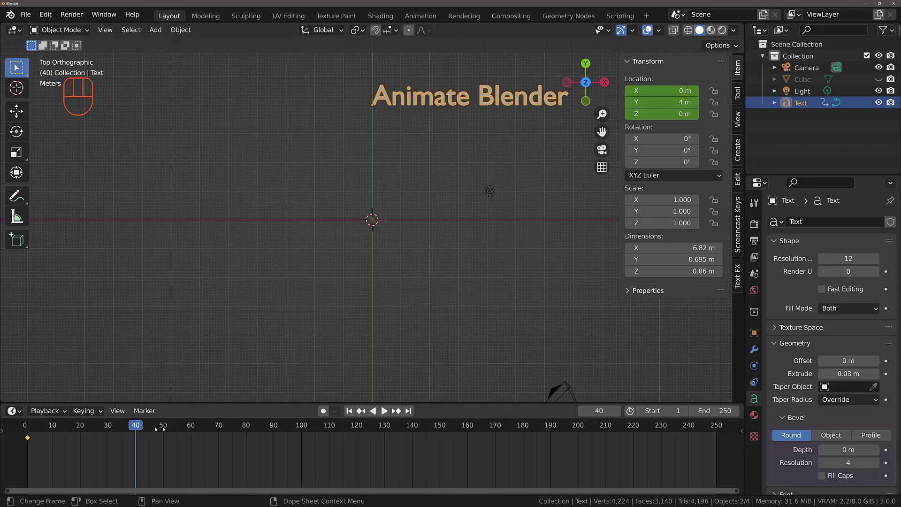
pyautogui.click(171, 429)
pyautogui.click(192, 427)
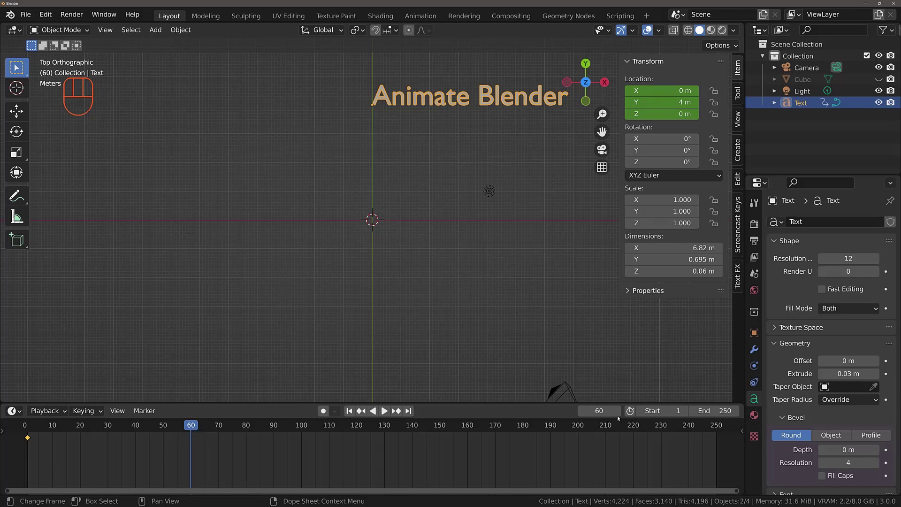
pyautogui.click(600, 411)
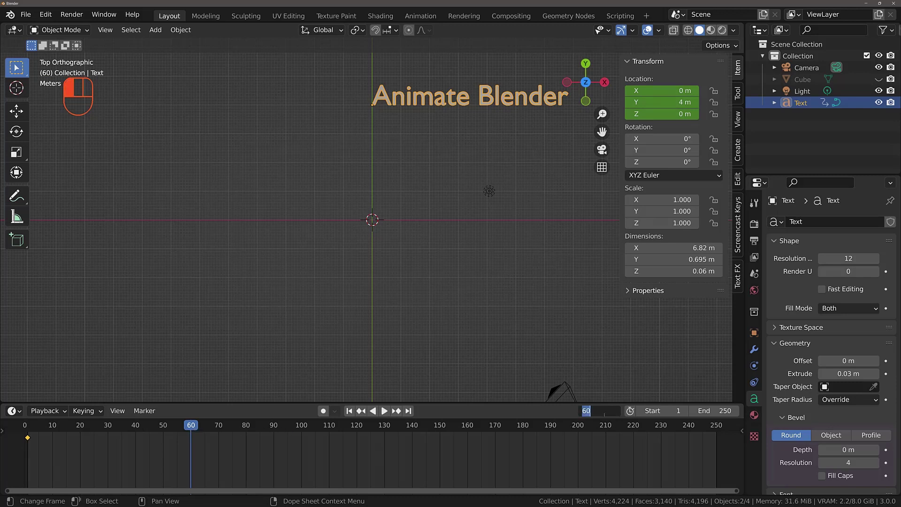
pyautogui.press('Return')
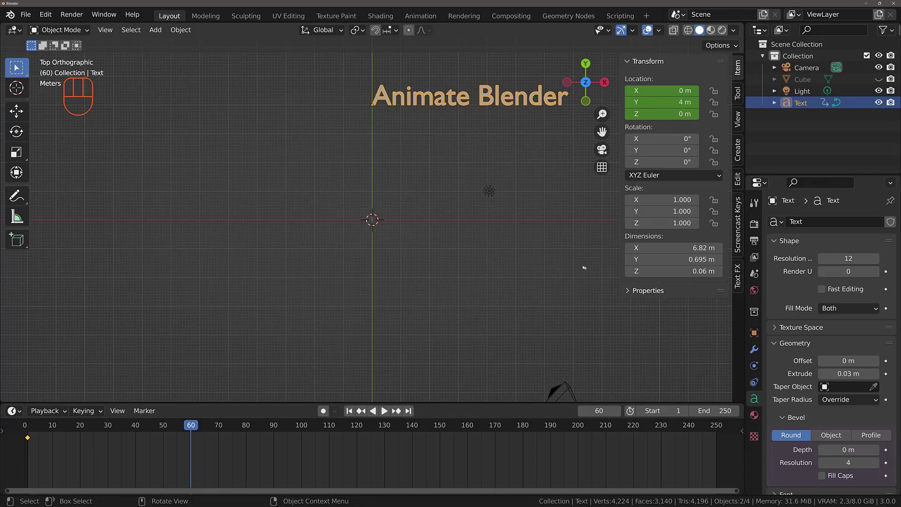
pyautogui.click(667, 102)
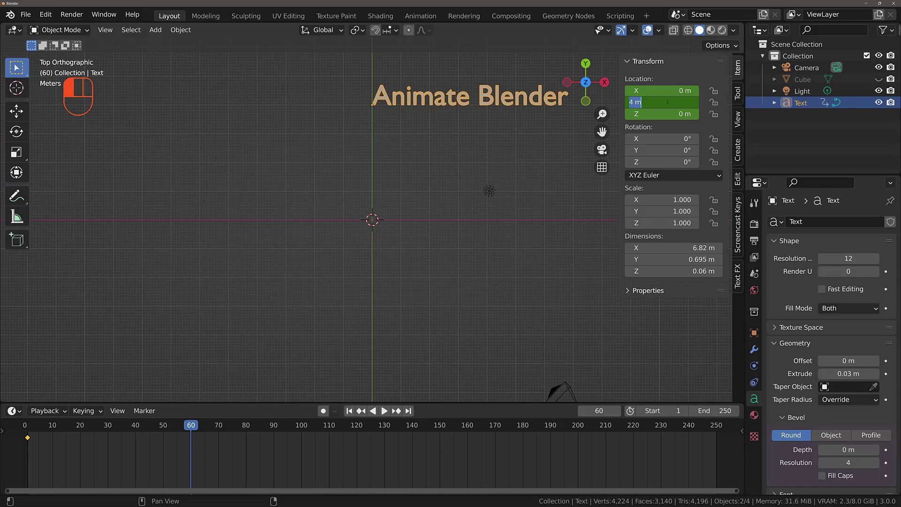
pyautogui.write('0')
pyautogui.press('Return')
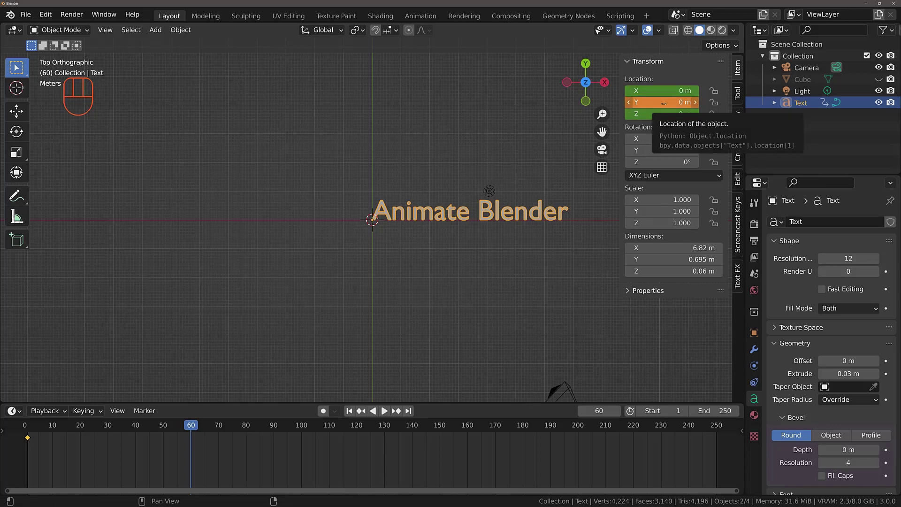
pyautogui.press('i')
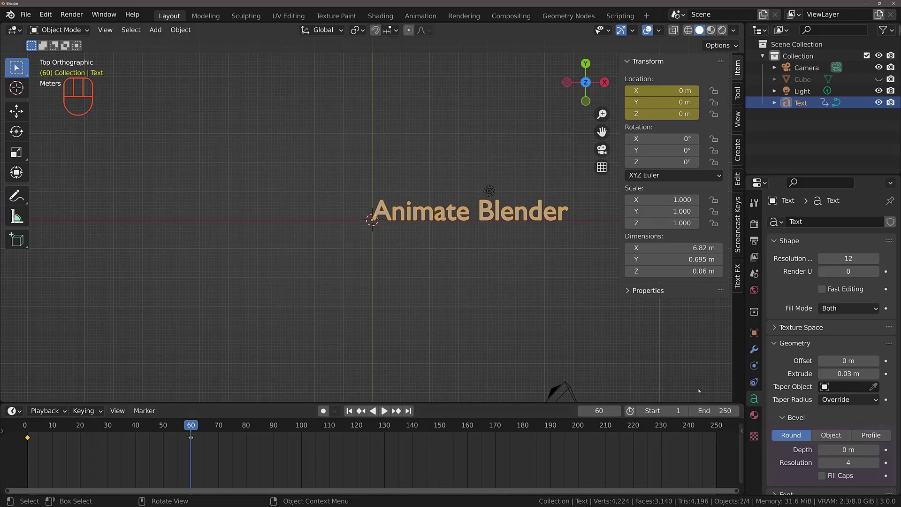
# Set the animation's end frame to 60.
pyautogui.click(704, 411)
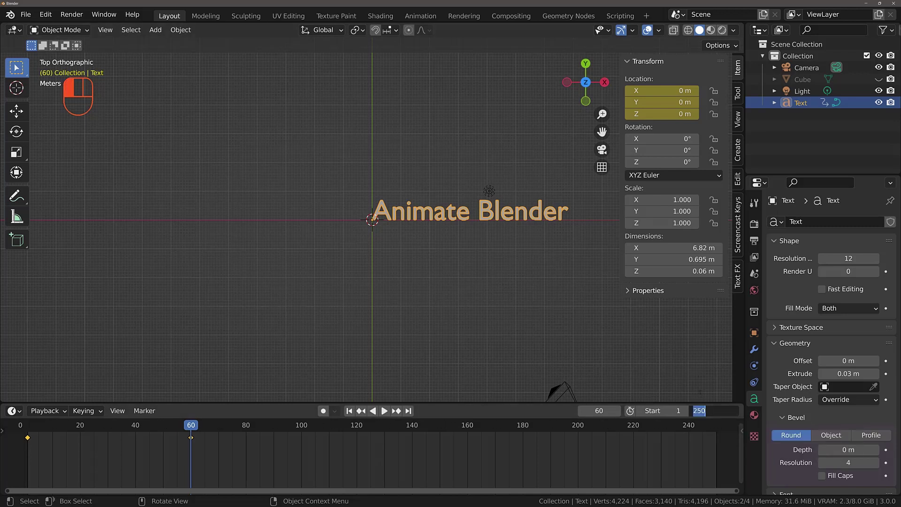
pyautogui.write('60')
pyautogui.press('Return')
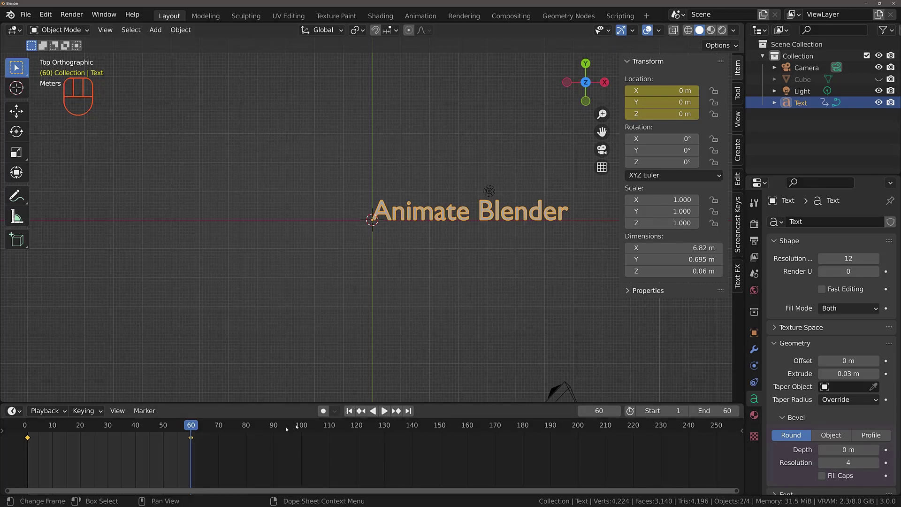
# Play the text animation from the first frame and stop the playback.
pyautogui.click(351, 411)
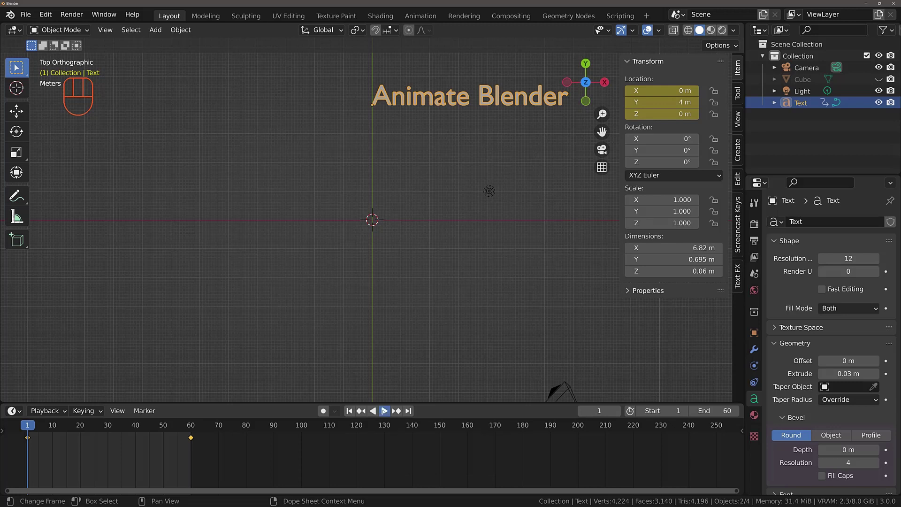
pyautogui.click(384, 411)
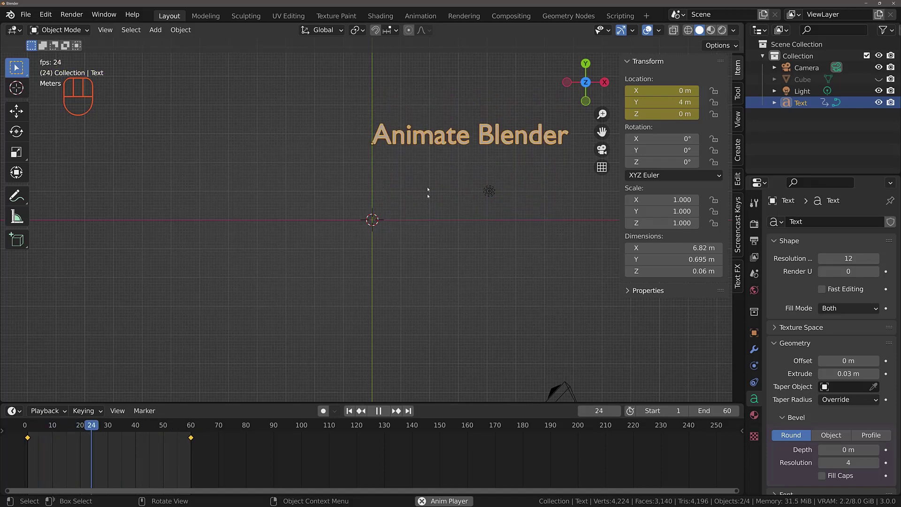
pyautogui.click(379, 410)
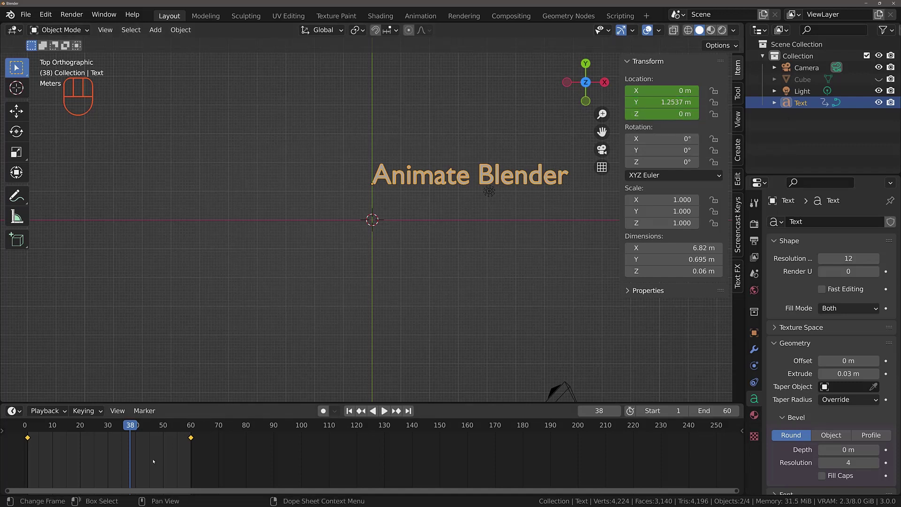
# Try to delete the text's selected keyframes in the timeline.
pyautogui.press('x')
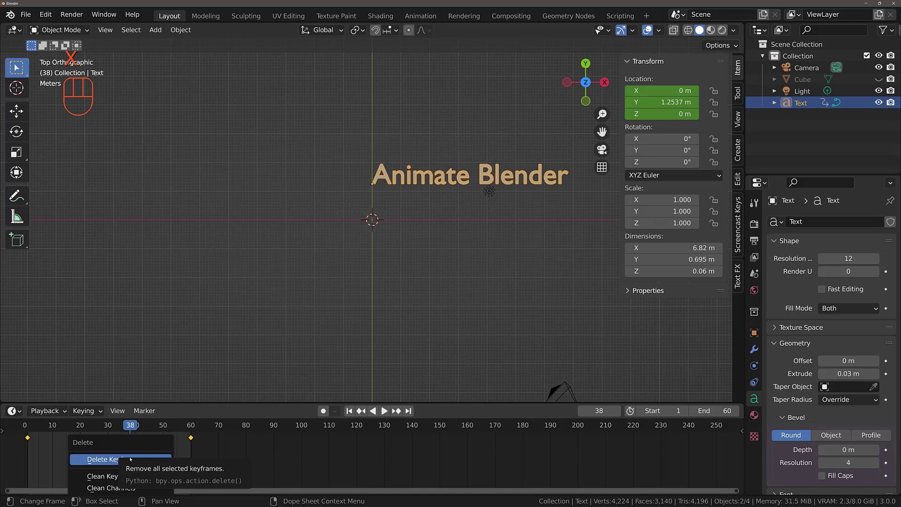
pyautogui.click(132, 458)
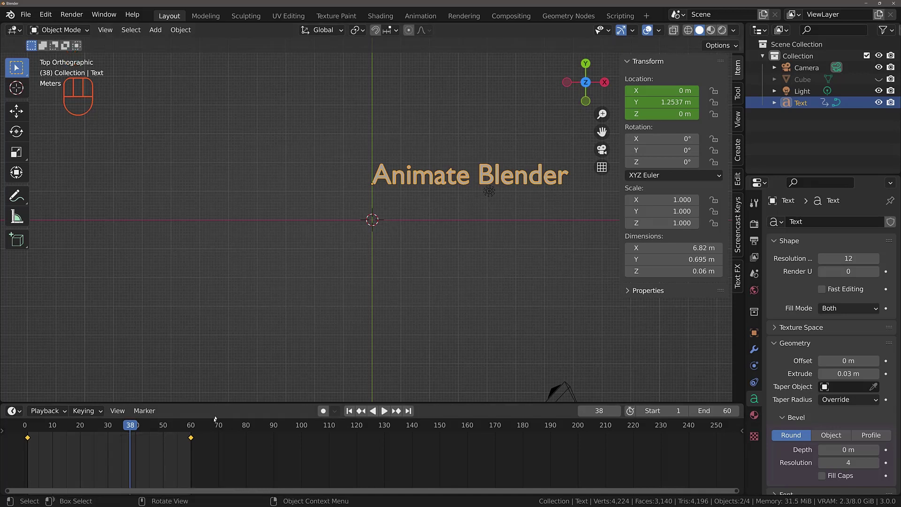
# Delete the text's location keyframes and reset its Y location to 0 m.
pyautogui.press('x')
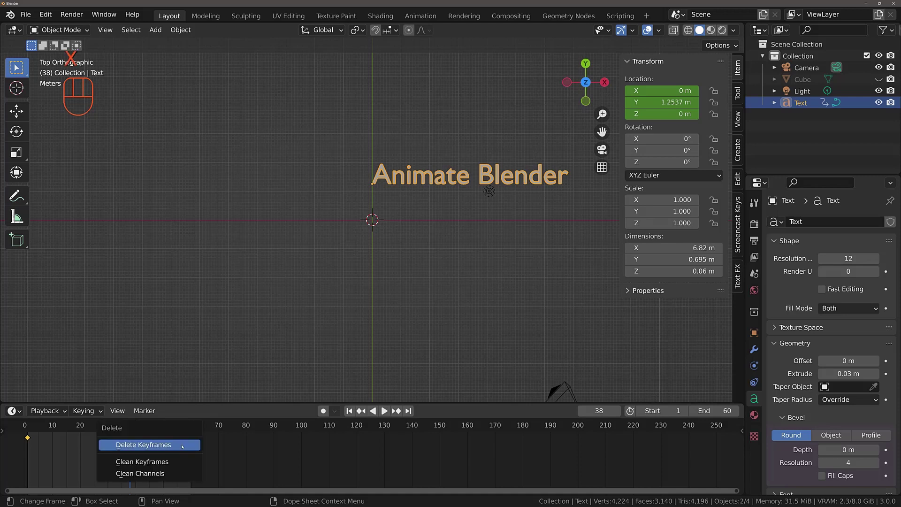
pyautogui.click(183, 446)
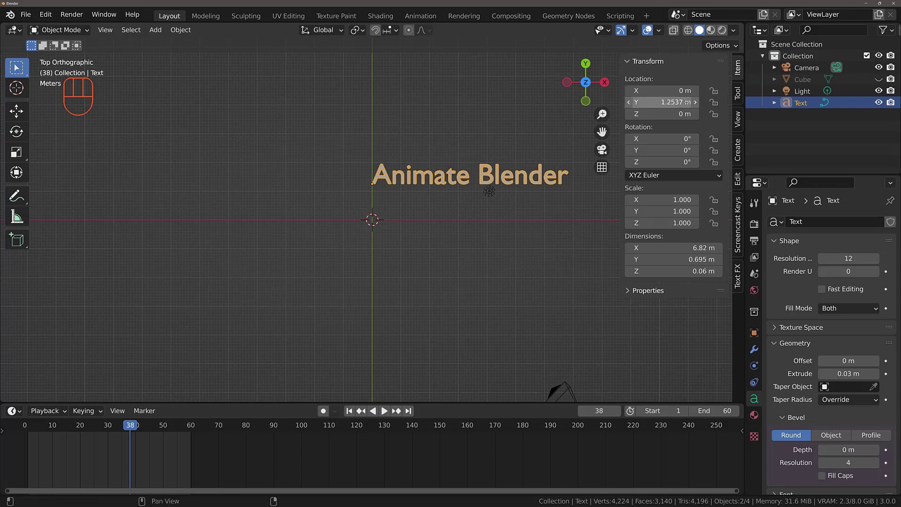
pyautogui.click(674, 103)
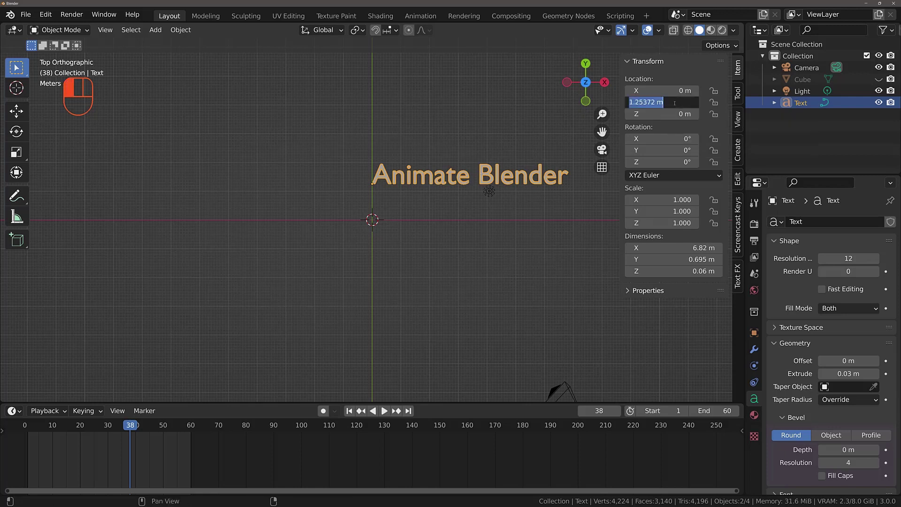
pyautogui.write('0')
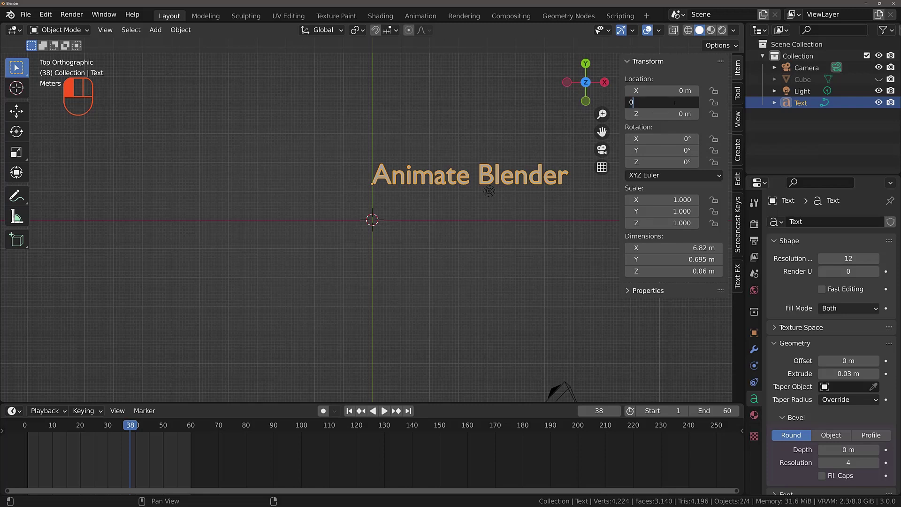
pyautogui.press('Return')
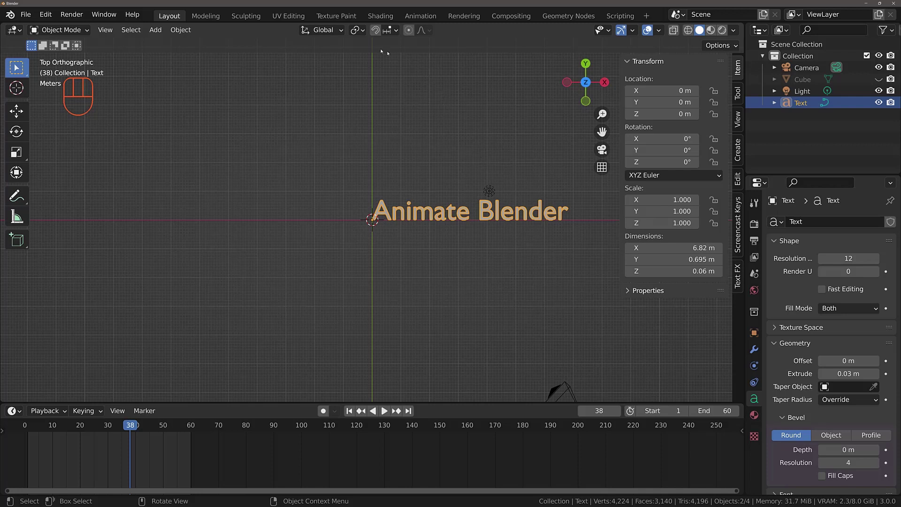
# Choose Median Point as the transform pivot and keyframe the text's rotation at frame 1.
pyautogui.click(357, 30)
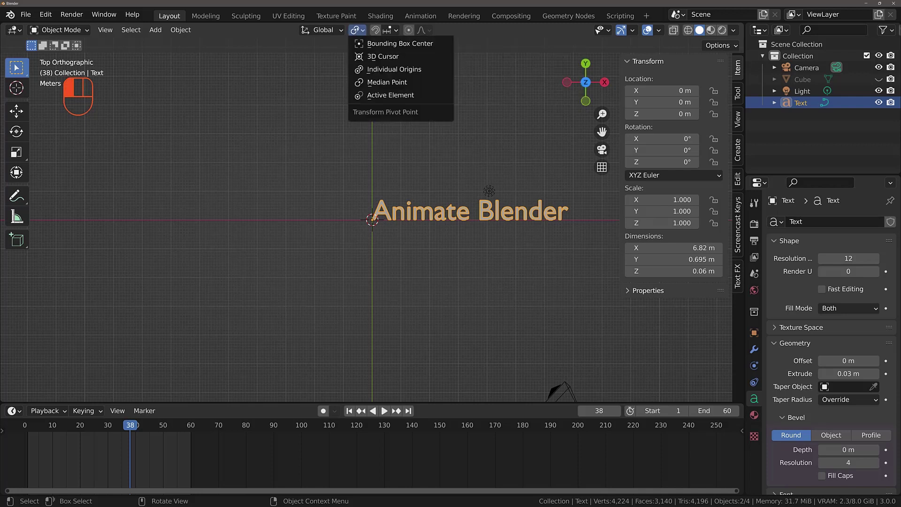
pyautogui.click(390, 86)
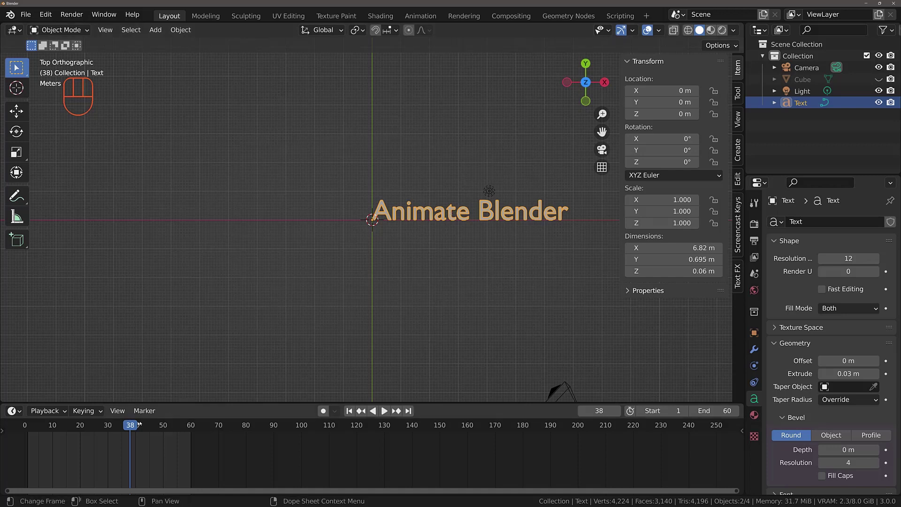
pyautogui.moveTo(125, 433); pyautogui.dragTo(28, 431)
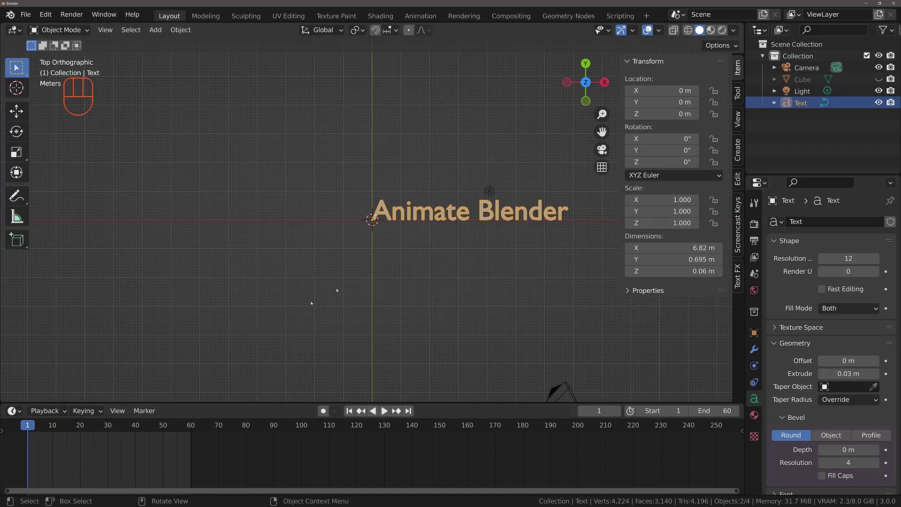
pyautogui.press('i')
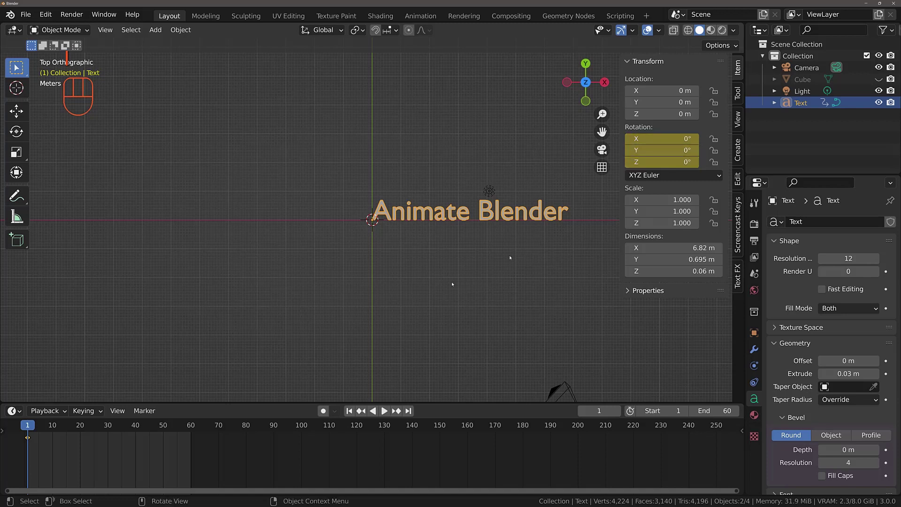
# At frame 60, set the text's Z rotation to -360° and keyframe its rotation.
pyautogui.moveTo(186, 428); pyautogui.dragTo(191, 428)
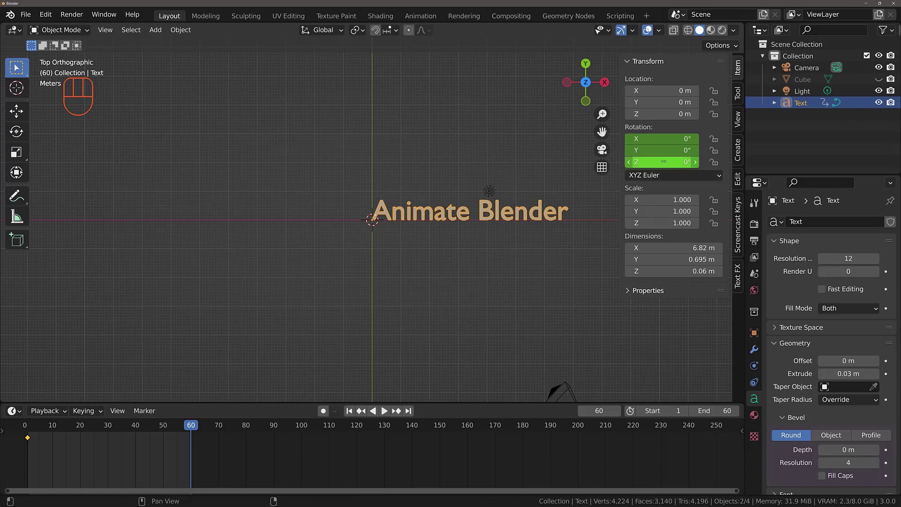
pyautogui.moveTo(667, 162); pyautogui.dragTo(619, 162)
pyautogui.click(672, 162)
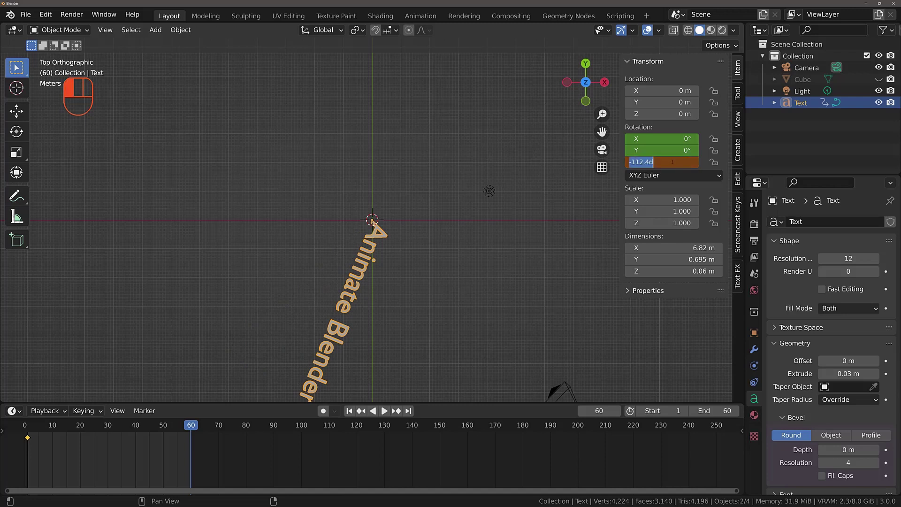
pyautogui.write('-360')
pyautogui.press('Return')
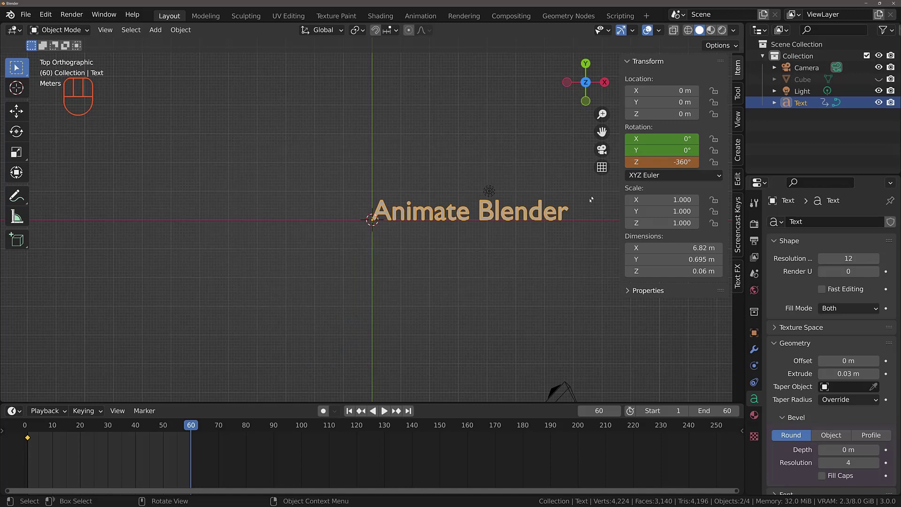
pyautogui.press('i')
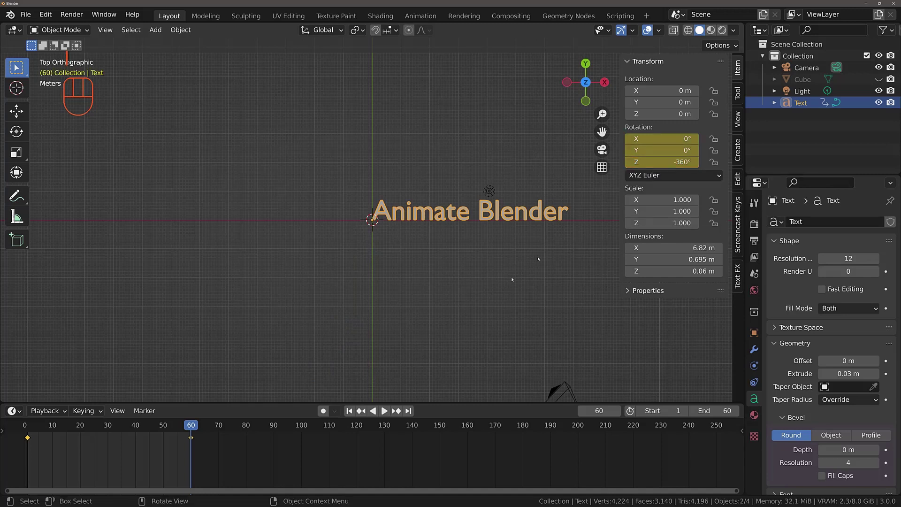
# Play the text's rotation animation from the first frame, stop the playback and return to frame 1.
pyautogui.click(349, 411)
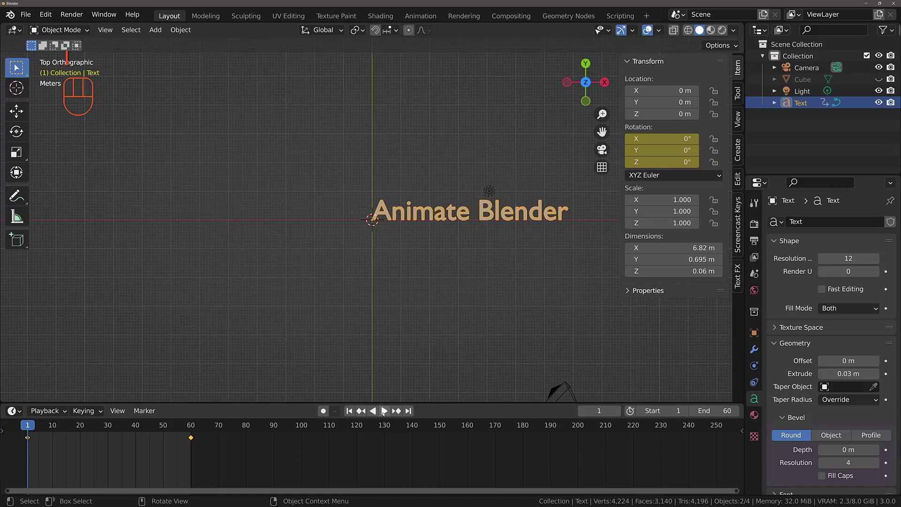
pyautogui.click(384, 412)
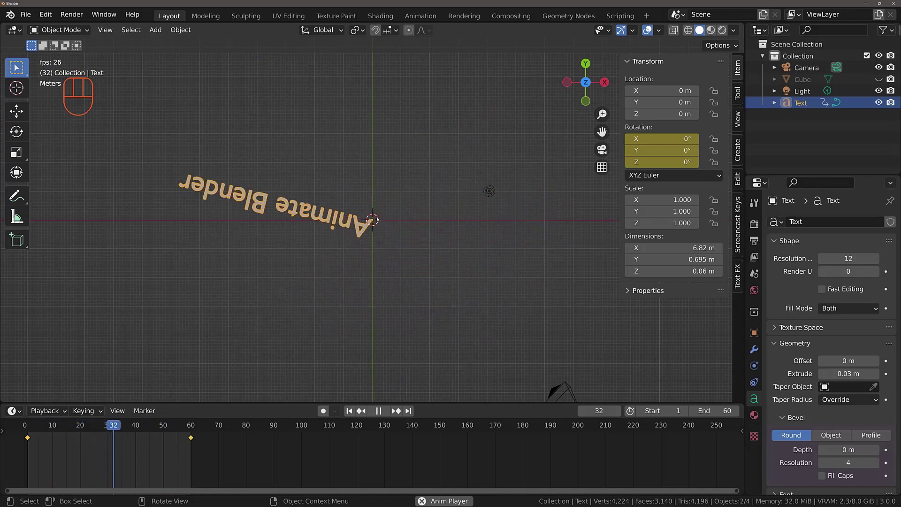
pyautogui.click(381, 411)
pyautogui.hotkey('shift', 'Left')
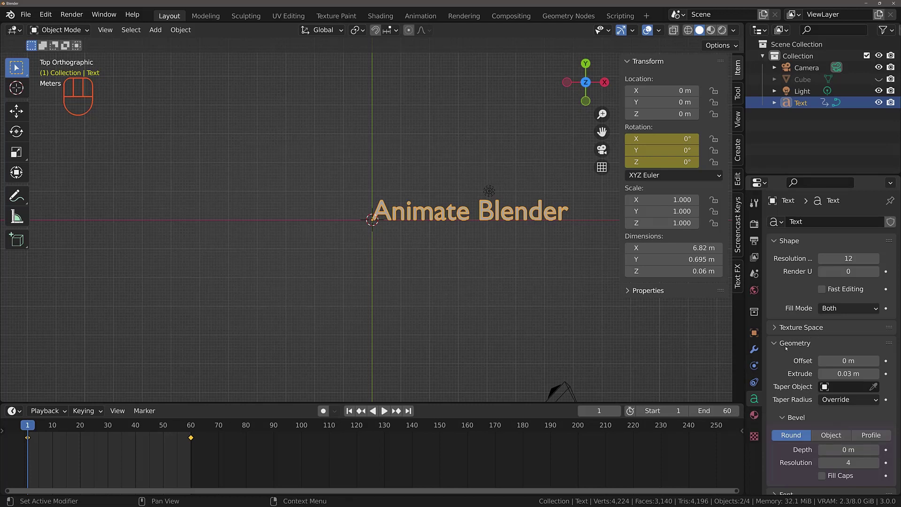
# Set both the horizontal and vertical paragraph alignment of the text to Center.
pyautogui.click(779, 348)
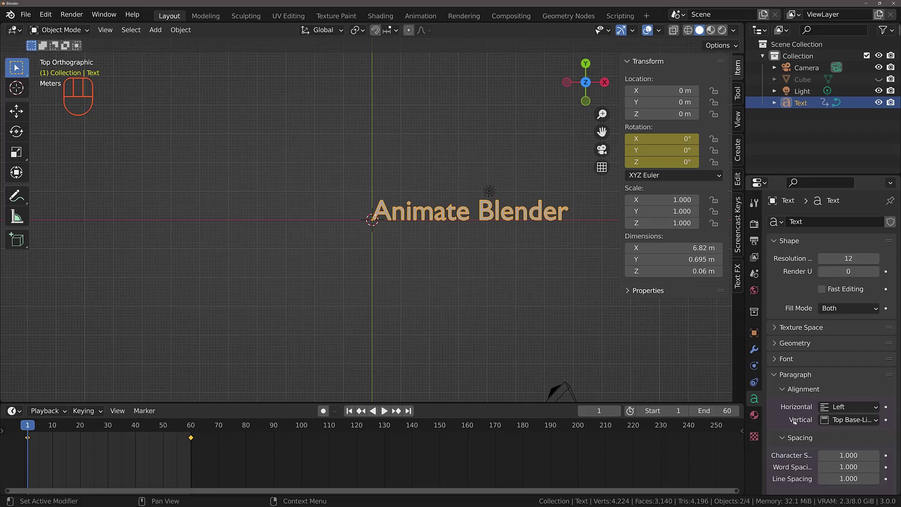
pyautogui.click(854, 408)
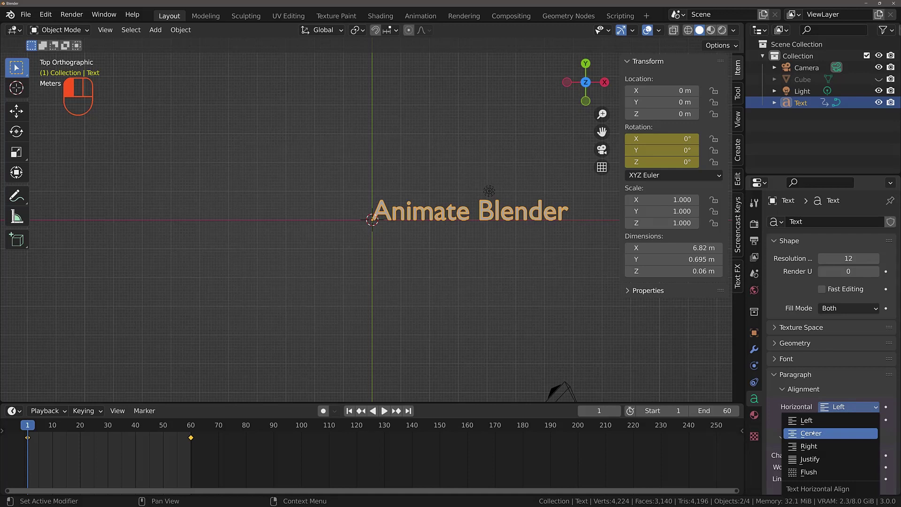
pyautogui.click(818, 434)
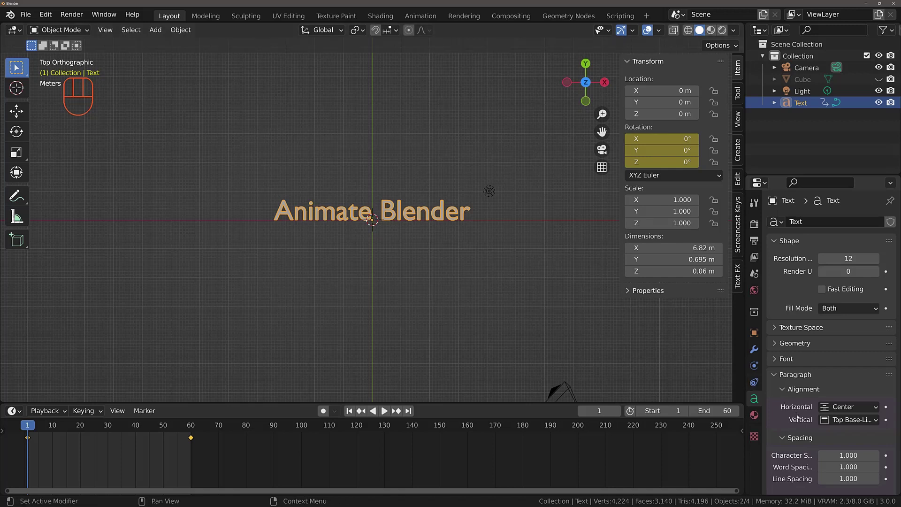
pyautogui.click(861, 422)
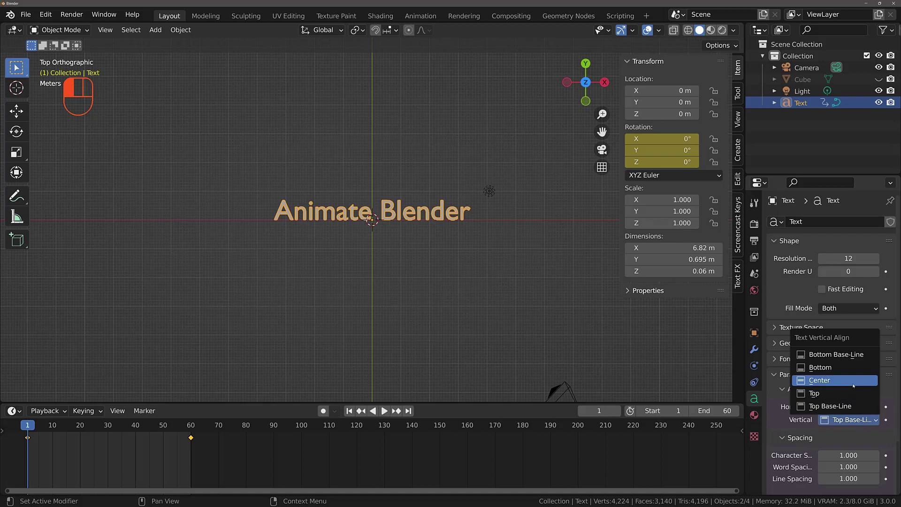
pyautogui.click(854, 384)
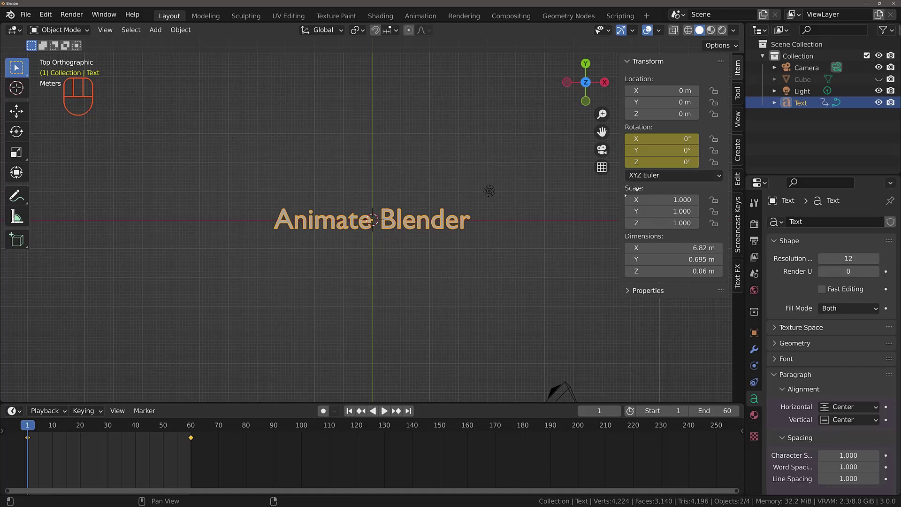
# Preview the rotation of the centred text, stop the playback and delete its rotation keyframes.
pyautogui.click(384, 411)
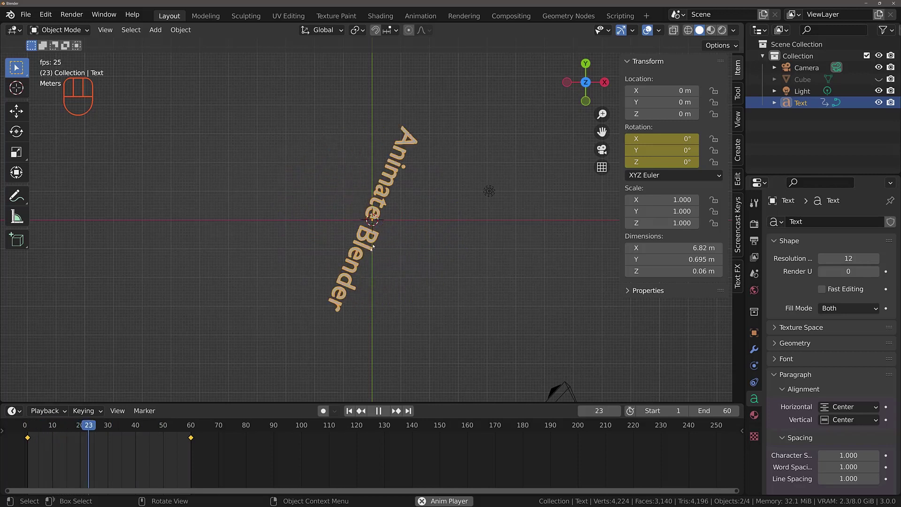
pyautogui.press('Escape')
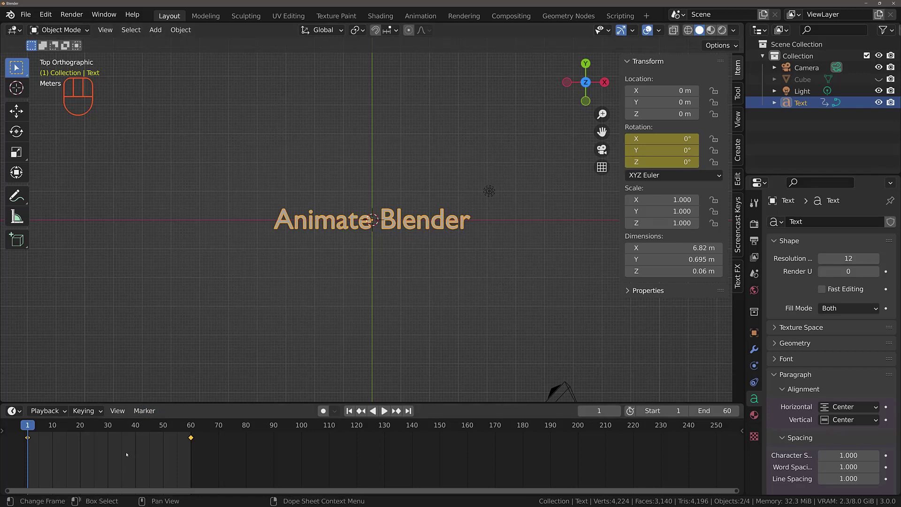
pyautogui.press('x')
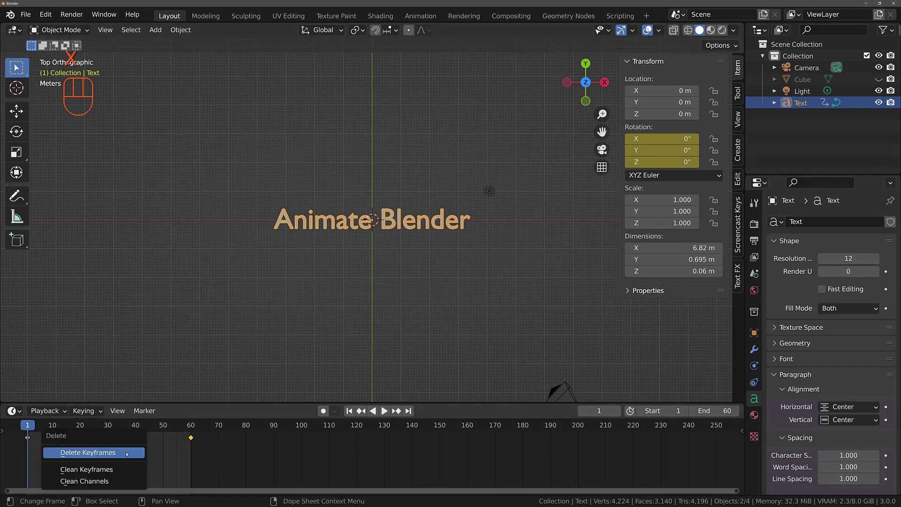
pyautogui.click(126, 453)
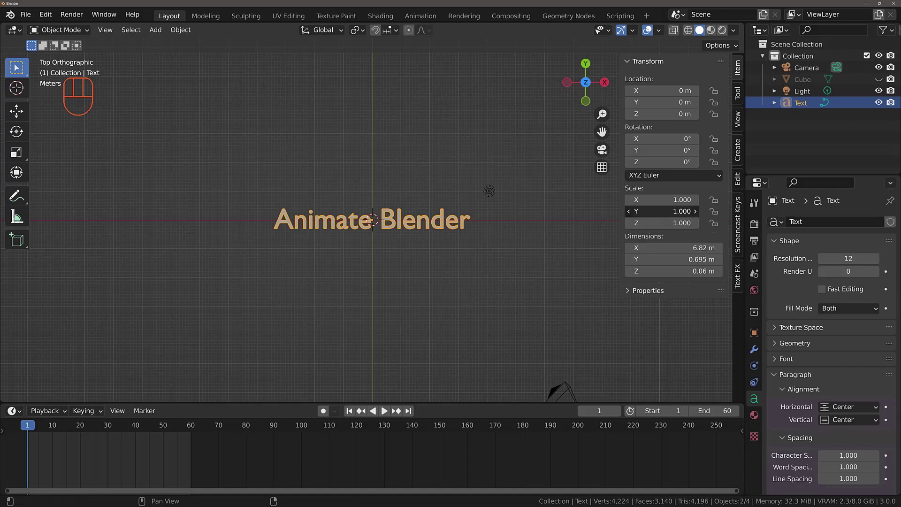
# Set the text's Y scale to 8 and keyframe its scale at frame 1.
pyautogui.moveTo(655, 211)
pyautogui.mouseDown()
pyautogui.moveTo(722, 211)
pyautogui.moveTo(654, 210)
pyautogui.mouseUp()
pyautogui.moveTo(688, 211)
pyautogui.mouseDown()
pyautogui.moveTo(751, 211)
pyautogui.moveTo(686, 211)
pyautogui.moveTo(695, 200)
pyautogui.moveTo(718, 199)
pyautogui.moveTo(676, 200)
pyautogui.moveTo(679, 212)
pyautogui.moveTo(699, 211)
pyautogui.mouseUp()
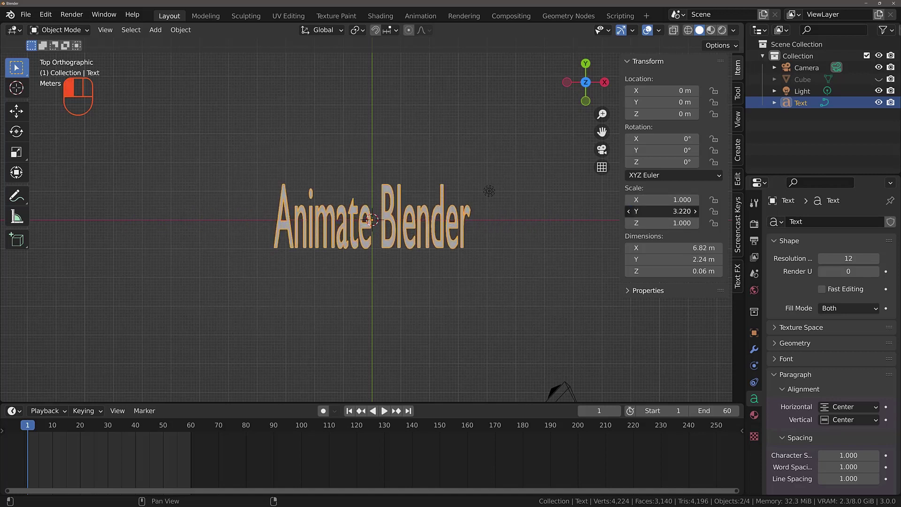
pyautogui.click(667, 211)
pyautogui.write('8')
pyautogui.press('Return')
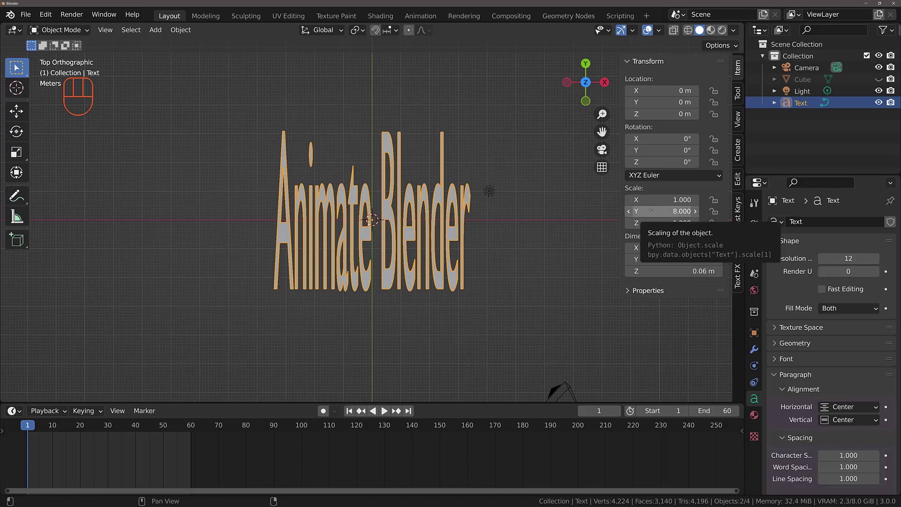
pyautogui.press('i')
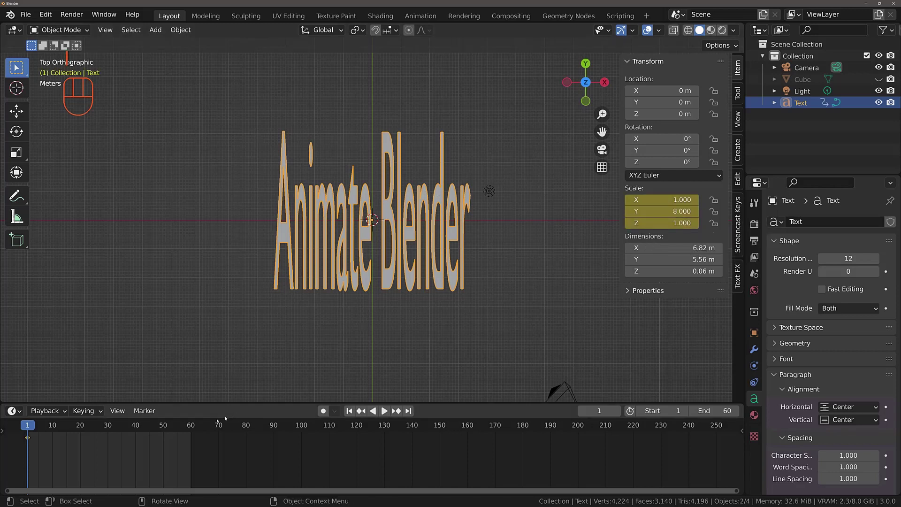
# At frame 40, set the text's Y scale to 0.5 and keyframe its scale.
pyautogui.click(191, 429)
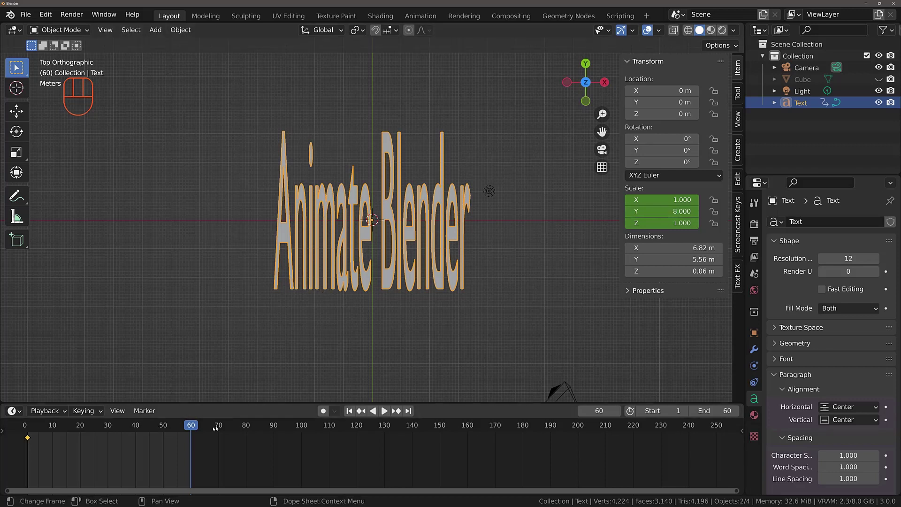
pyautogui.moveTo(193, 428); pyautogui.dragTo(136, 425)
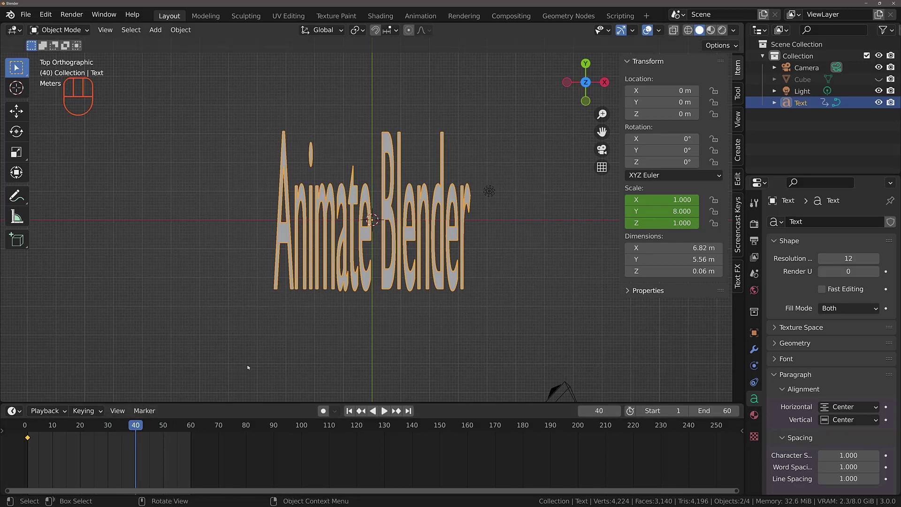
pyautogui.click(683, 211)
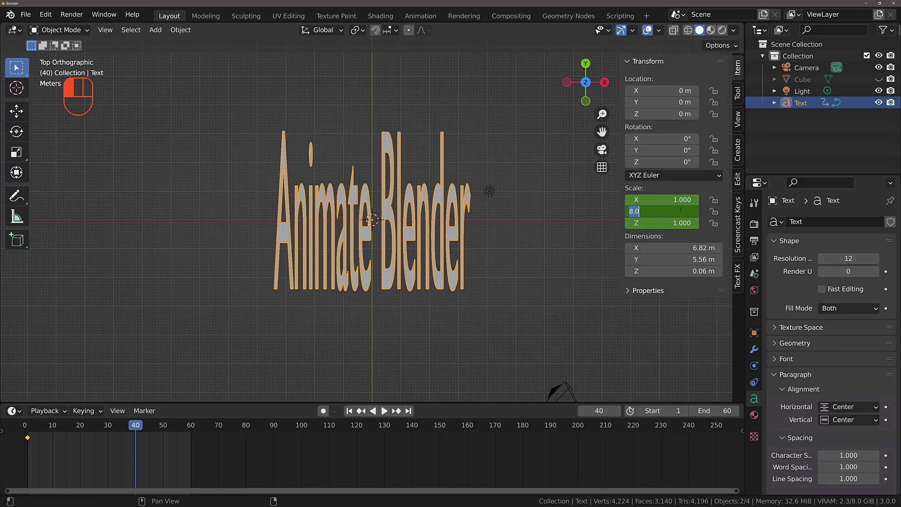
pyautogui.write('0.5')
pyautogui.press('Return')
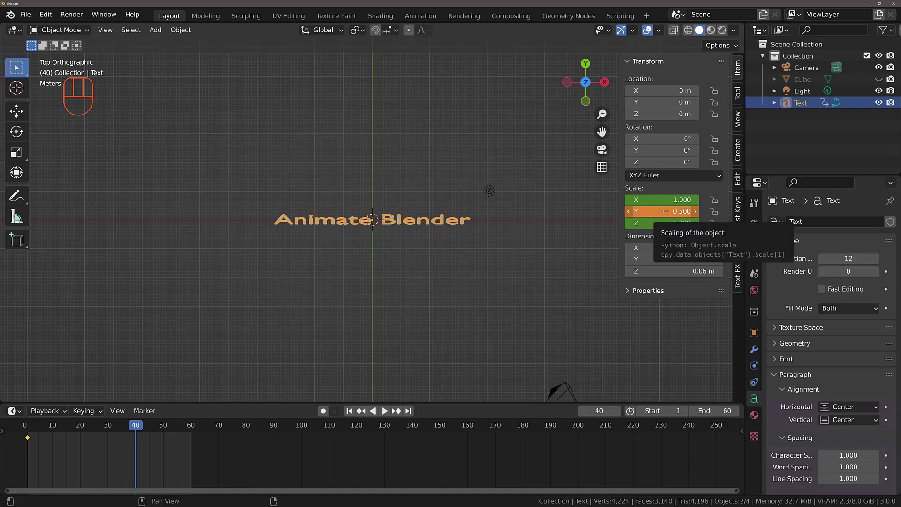
pyautogui.press('i')
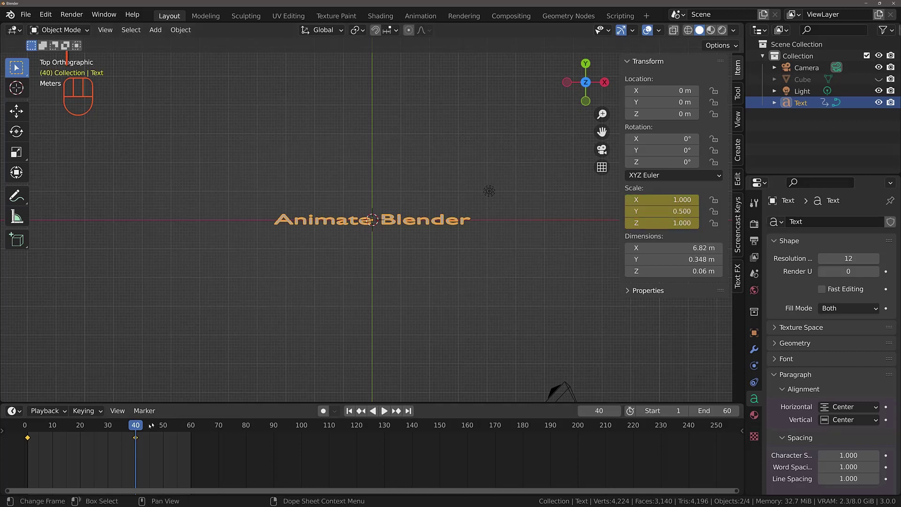
# At frame 60, set the text's Y scale to 1 and keyframe its scale.
pyautogui.moveTo(138, 426); pyautogui.dragTo(192, 425)
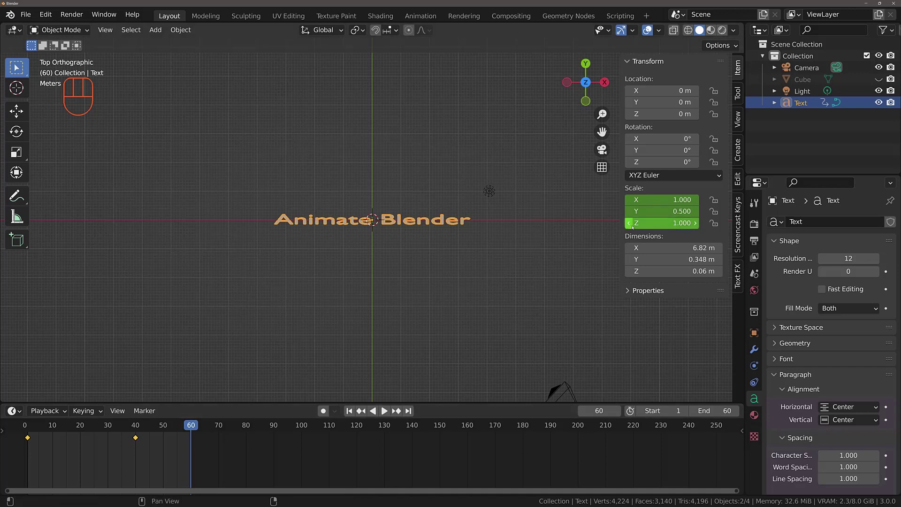
pyautogui.click(657, 212)
pyautogui.write('1')
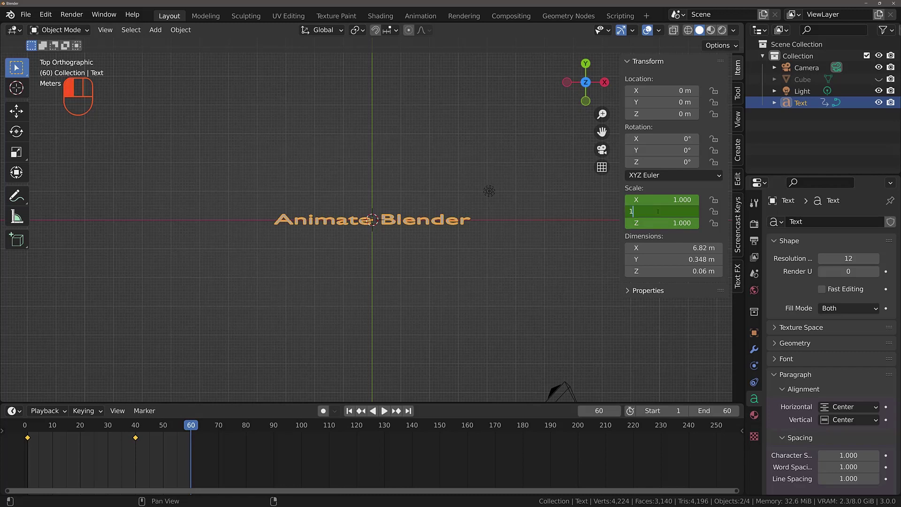
pyautogui.press('Return')
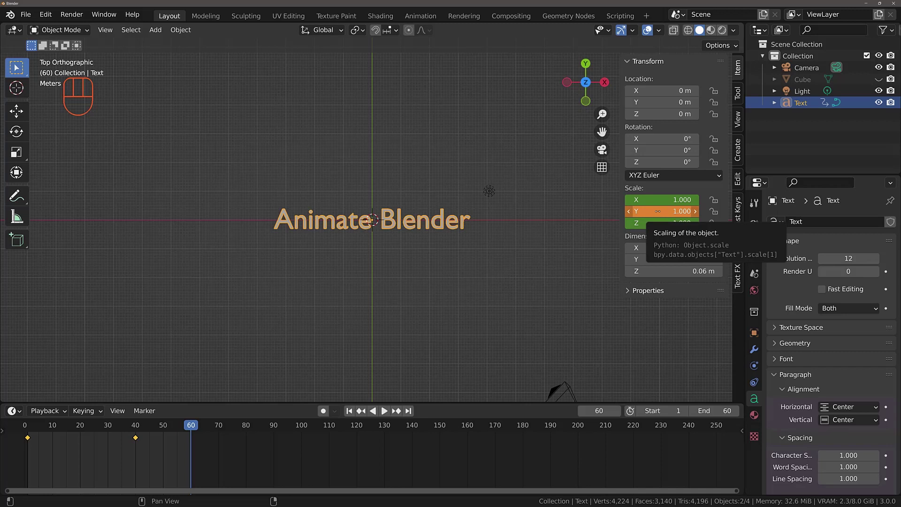
pyautogui.press('i')
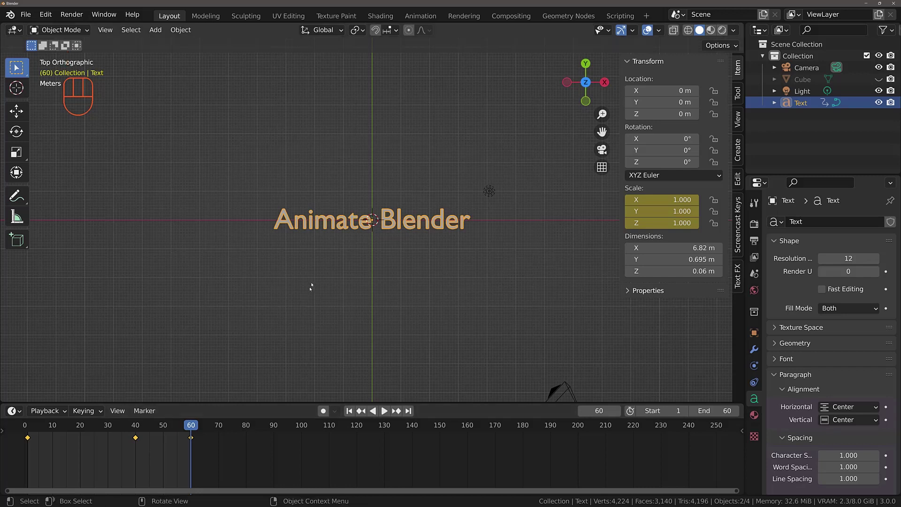
# Preview the scale animation from the first frame, stop the playback and return to frame 1.
pyautogui.click(349, 411)
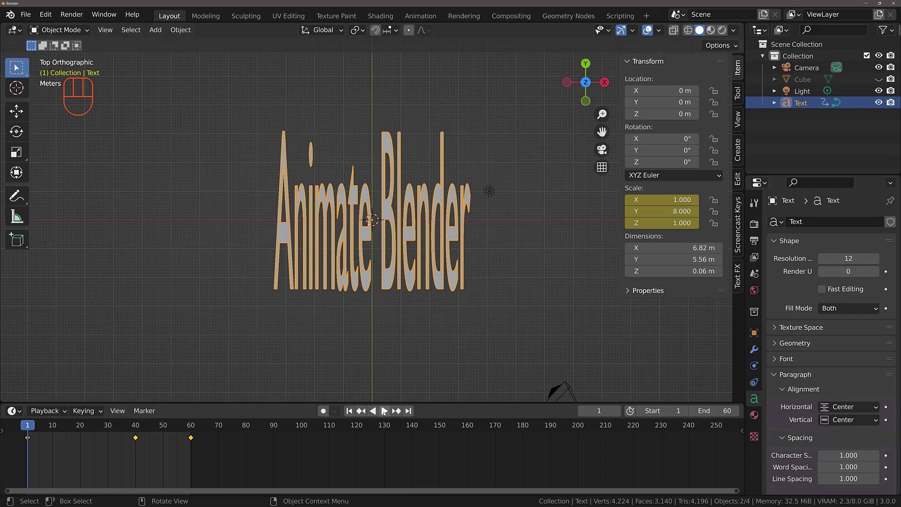
pyautogui.click(384, 412)
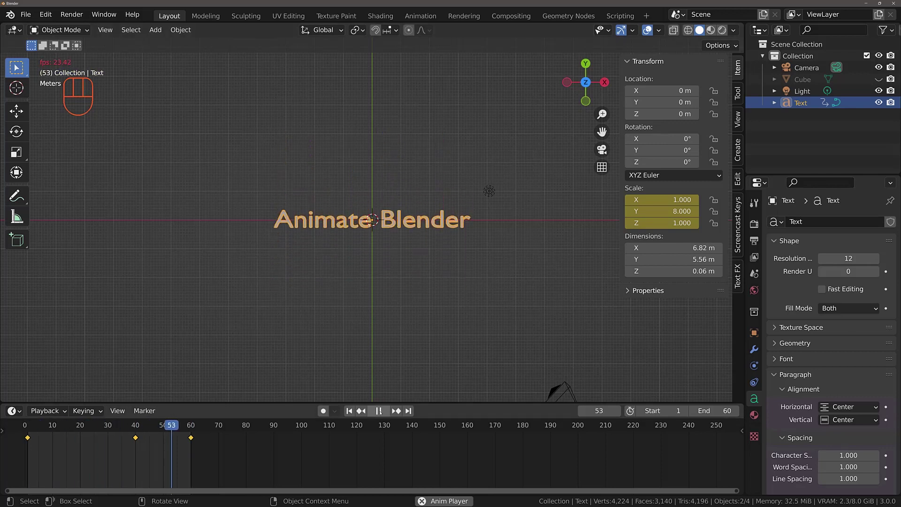
pyautogui.press('Escape')
pyautogui.click(346, 411)
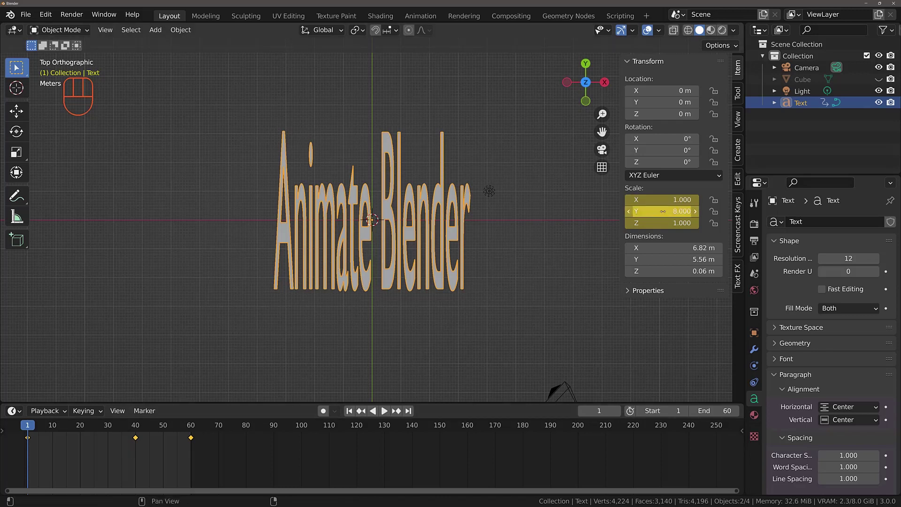
# Set the text's Y scale to 1 at frame 1 and delete all its scale keyframes.
pyautogui.click(663, 211)
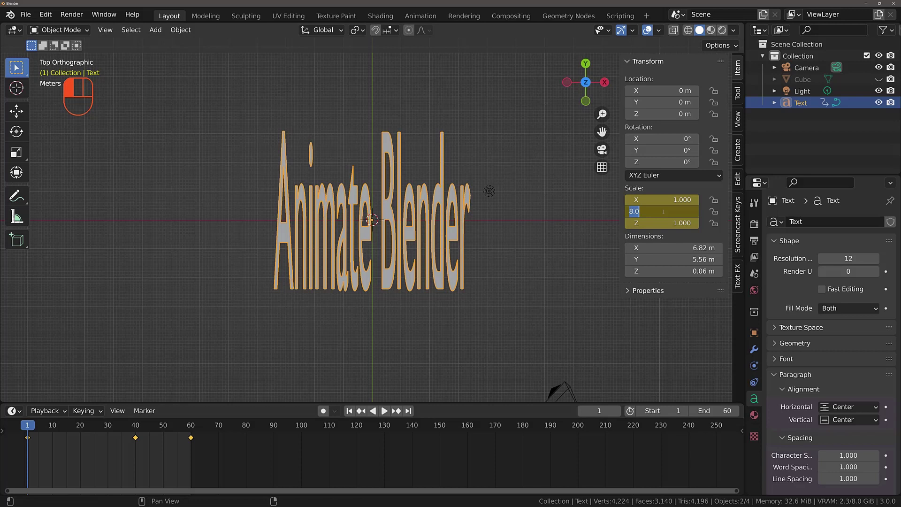
pyautogui.write('1')
pyautogui.press('Return')
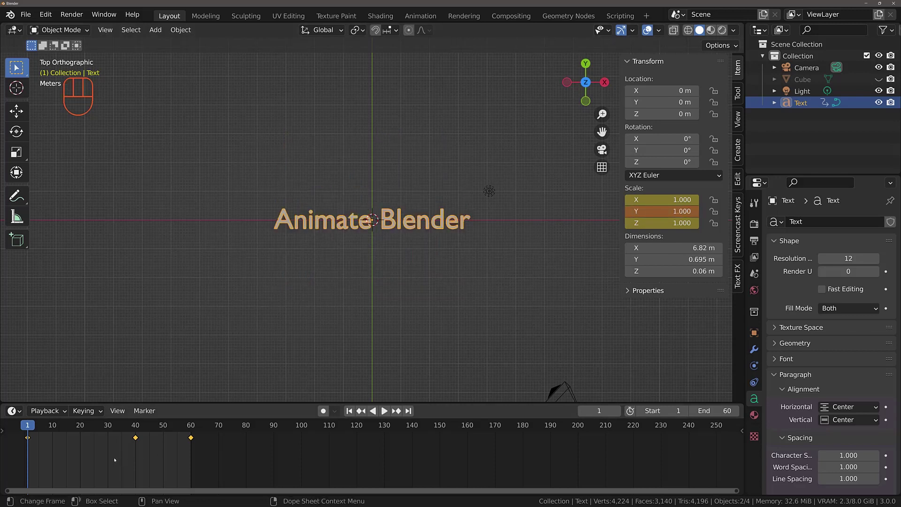
pyautogui.press('x')
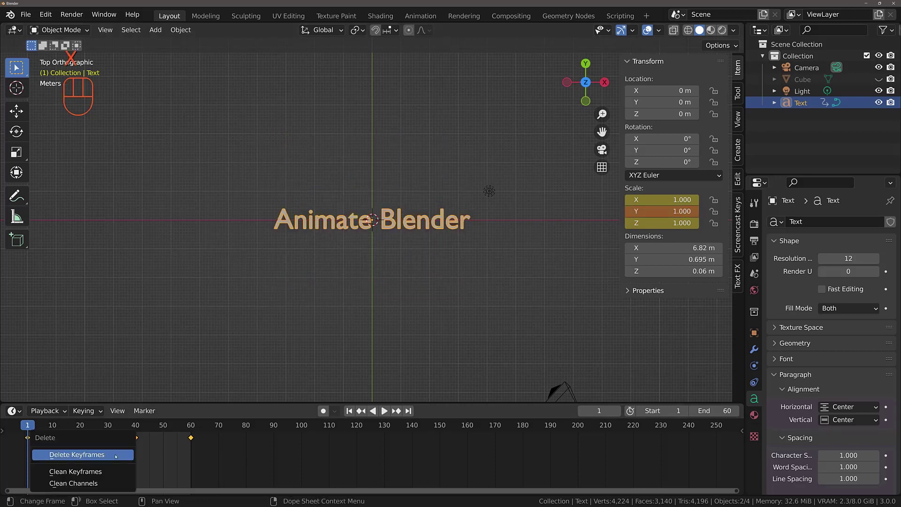
pyautogui.click(116, 456)
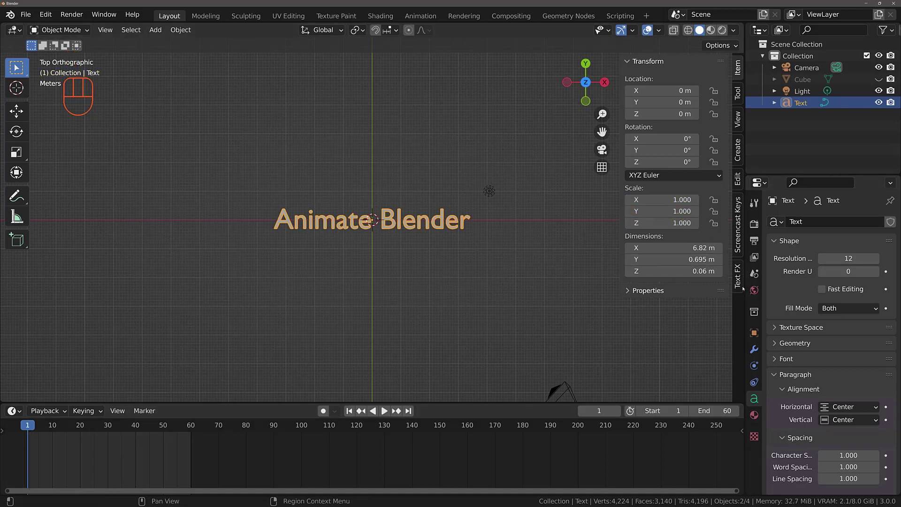
# Widen the properties editor and rotate the text 90° about the global X axis so it stands upright.
pyautogui.moveTo(743, 285); pyautogui.dragTo(709, 281)
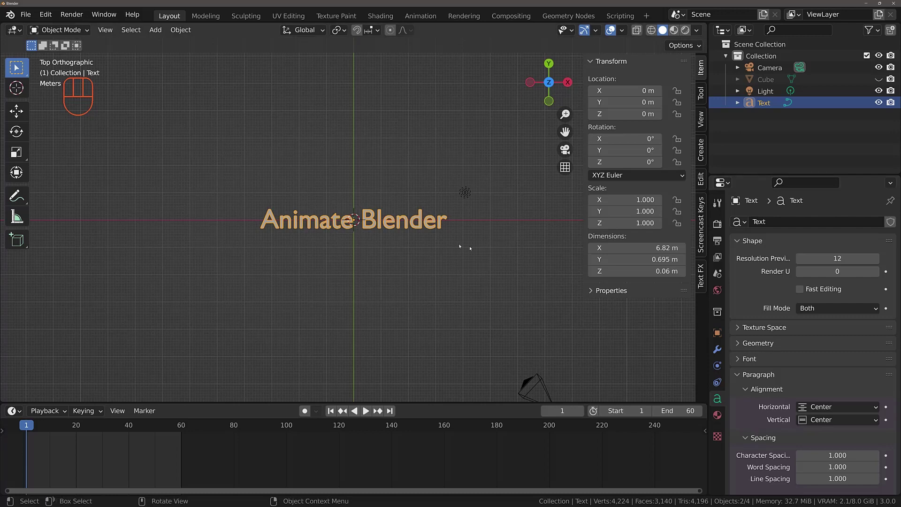
pyautogui.moveTo(277, 167); pyautogui.dragTo(371, 187, button='middle')
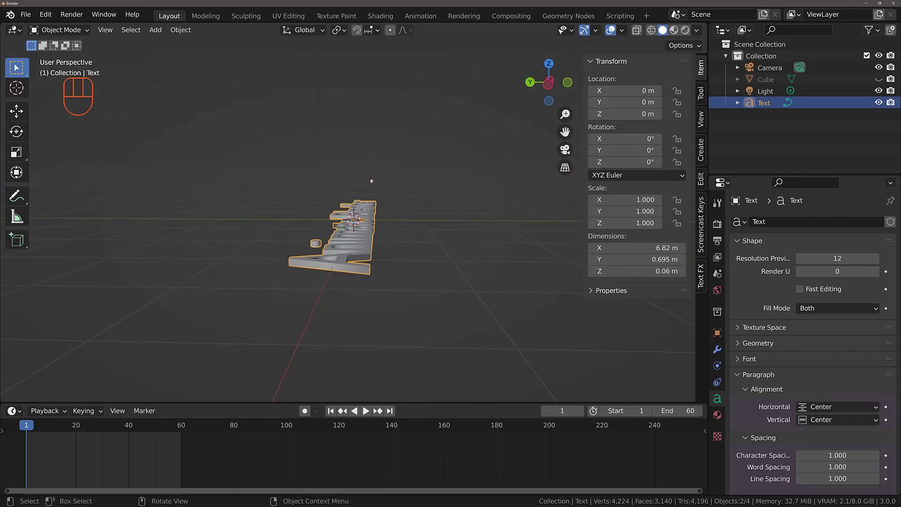
pyautogui.moveTo(349, 252); pyautogui.dragTo(358, 241, button='middle')
pyautogui.scroll(-2, 358, 242)
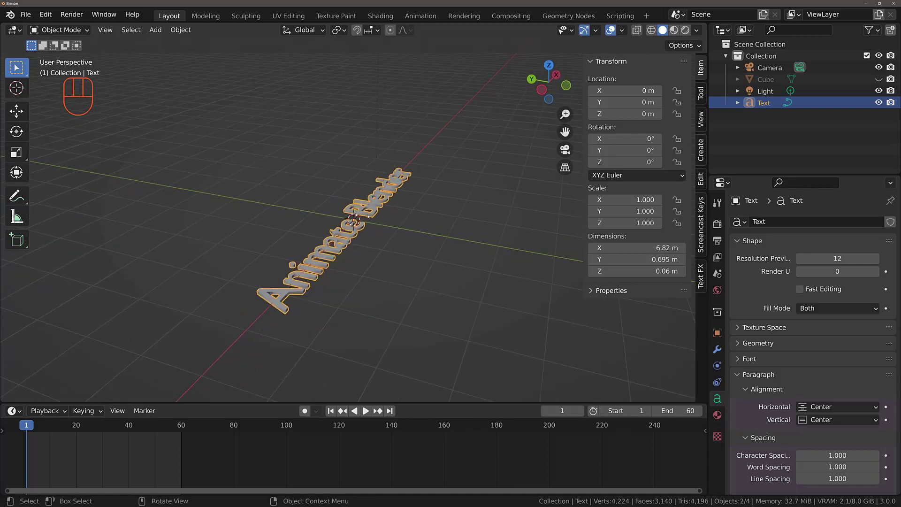
pyautogui.press('r')
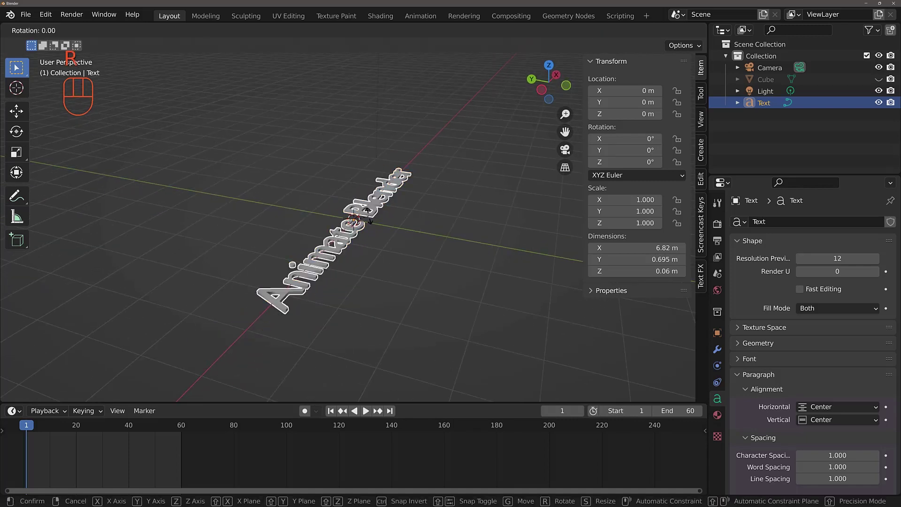
pyautogui.press('x')
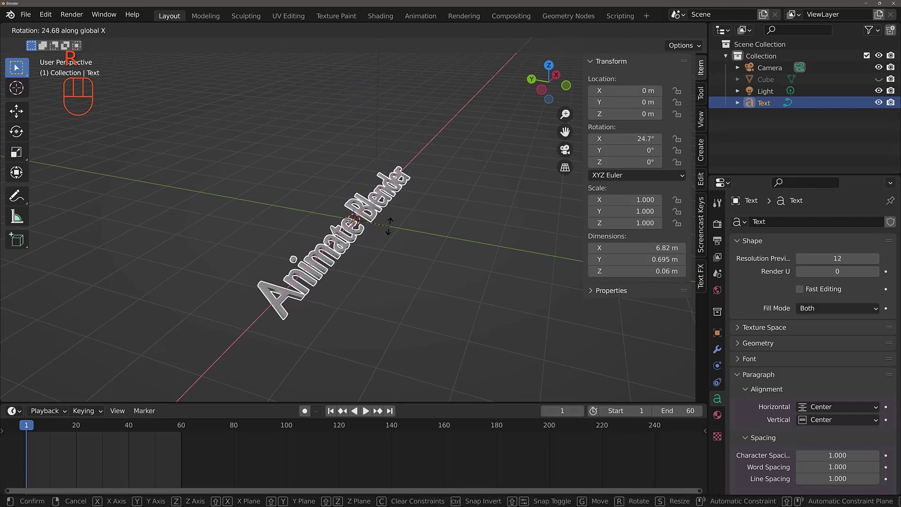
pyautogui.write('90')
pyautogui.press('Return')
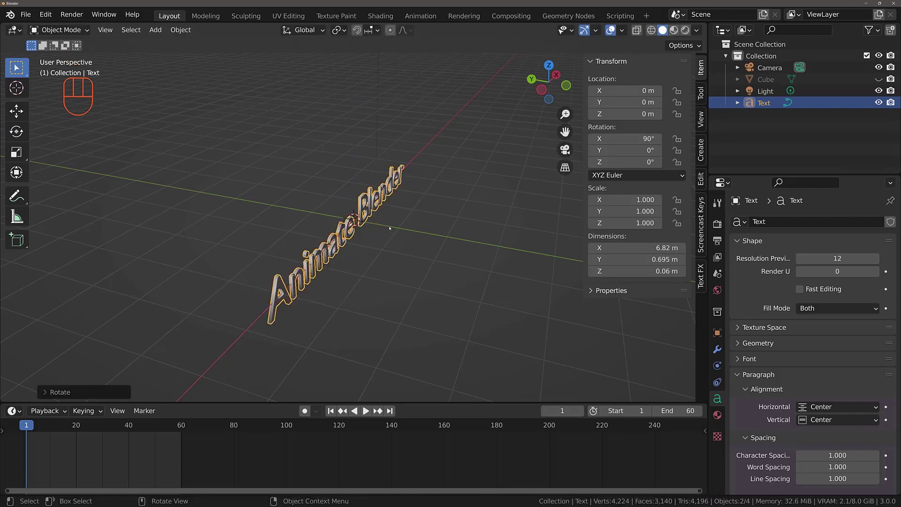
pyautogui.press('KP_Decimal')
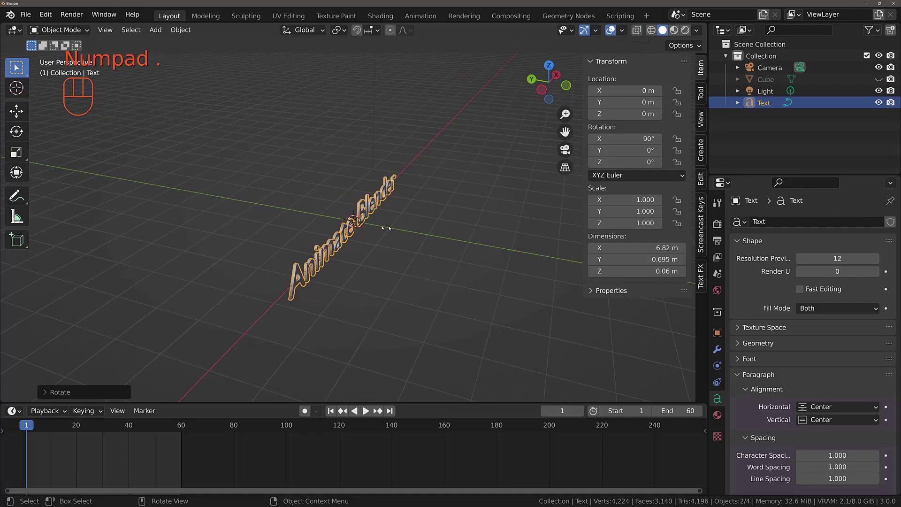
pyautogui.moveTo(389, 229); pyautogui.dragTo(345, 200, button='middle')
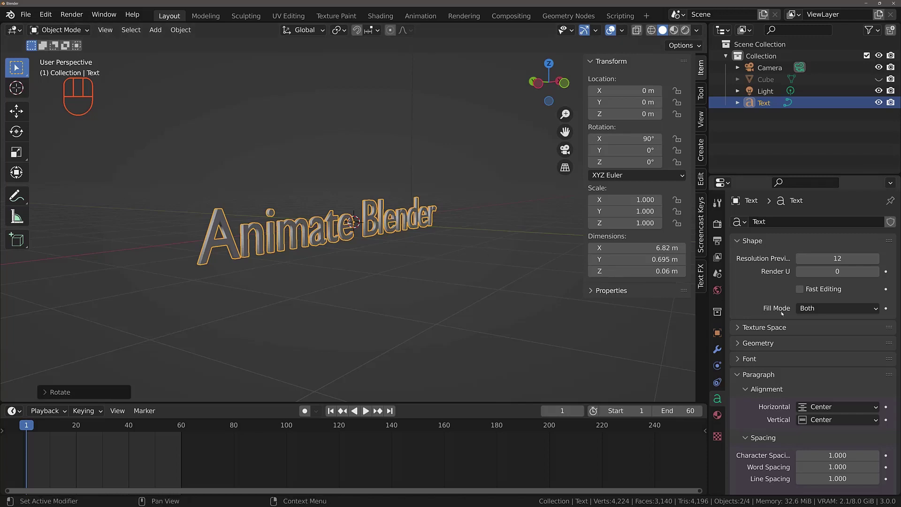
# Set the text geometry's Extrude to 0 m and keyframe it at frame 1.
pyautogui.click(740, 344)
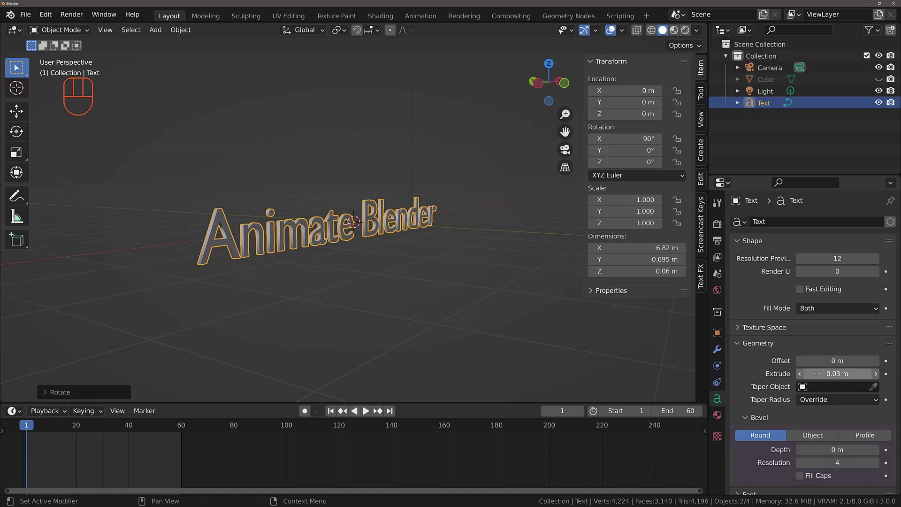
pyautogui.moveTo(814, 374); pyautogui.dragTo(798, 374)
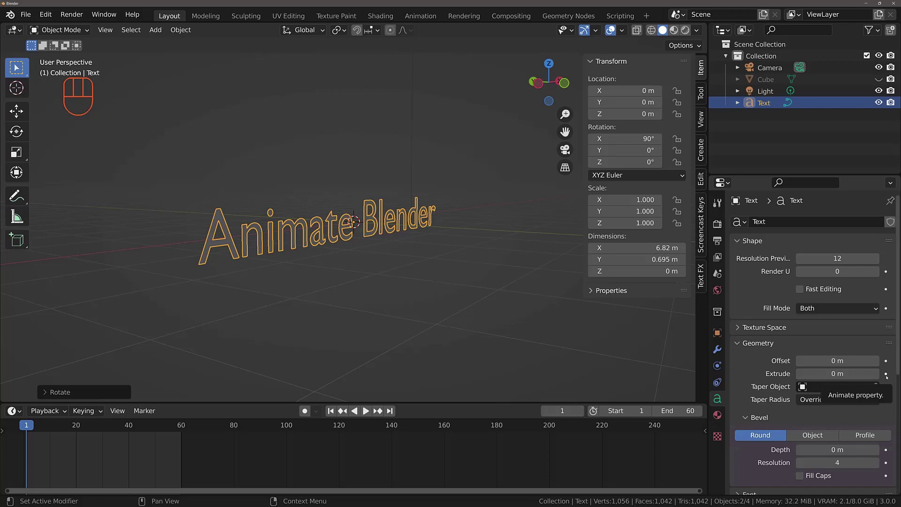
pyautogui.click(886, 374)
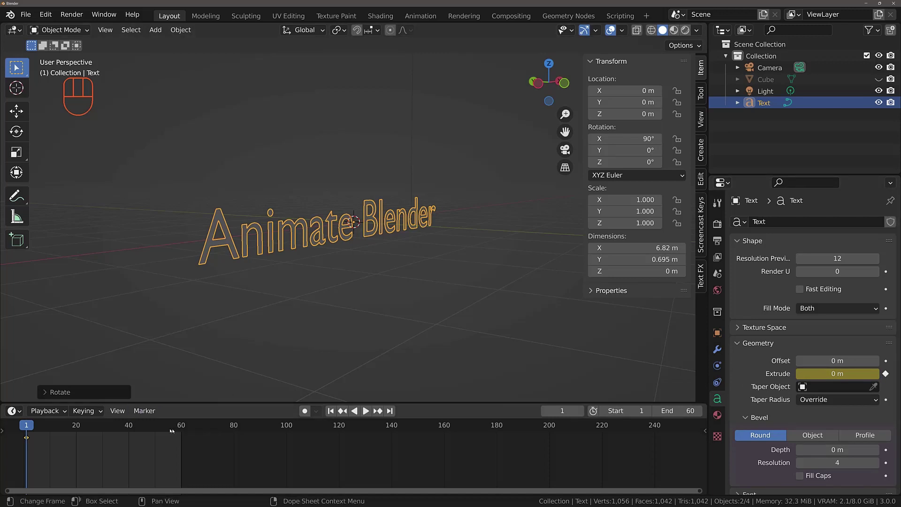
# At frame 40, set the text's Extrude to 0.1 m and keyframe it.
pyautogui.click(128, 428)
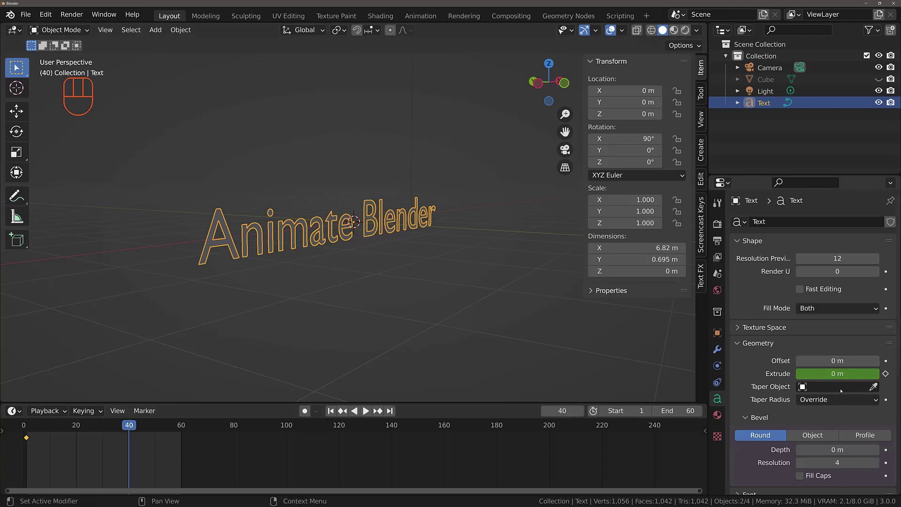
pyautogui.moveTo(834, 374)
pyautogui.mouseDown()
pyautogui.moveTo(868, 374)
pyautogui.moveTo(847, 373)
pyautogui.mouseUp()
pyautogui.click(834, 374)
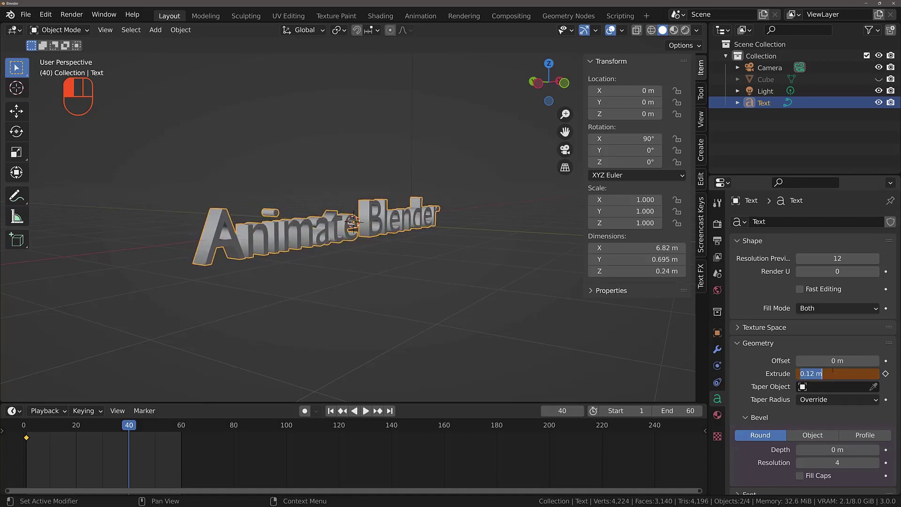
pyautogui.write('0.1')
pyautogui.press('Return')
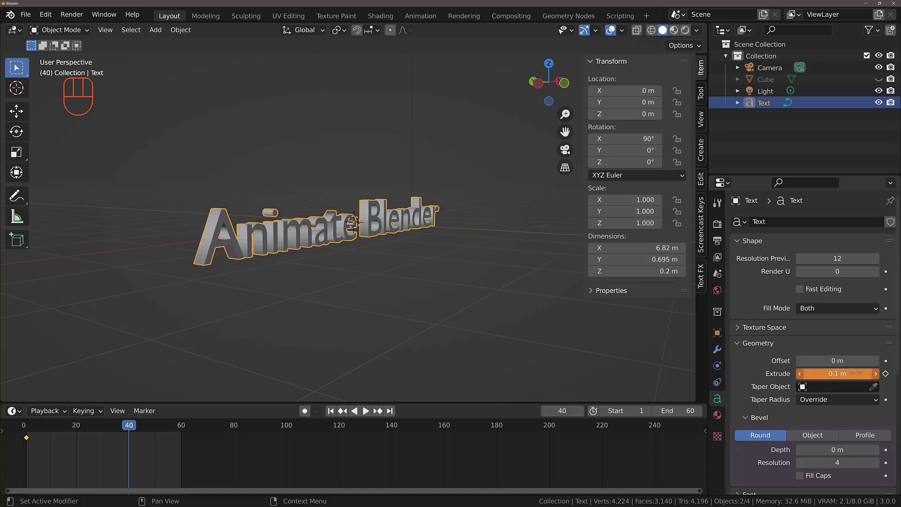
pyautogui.click(885, 374)
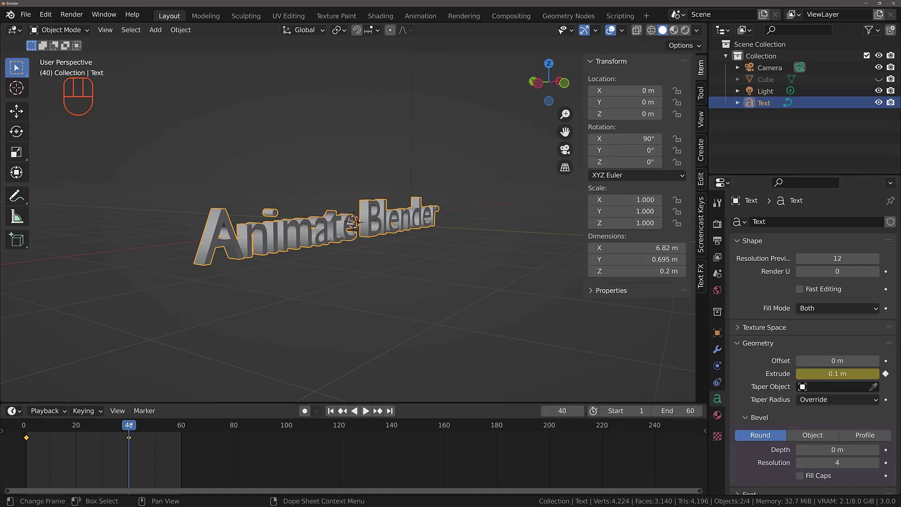
# At frame 60, reduce the text's Extrude to 0.05 m and keyframe it.
pyautogui.moveTo(130, 425); pyautogui.dragTo(182, 428)
pyautogui.click(799, 374)
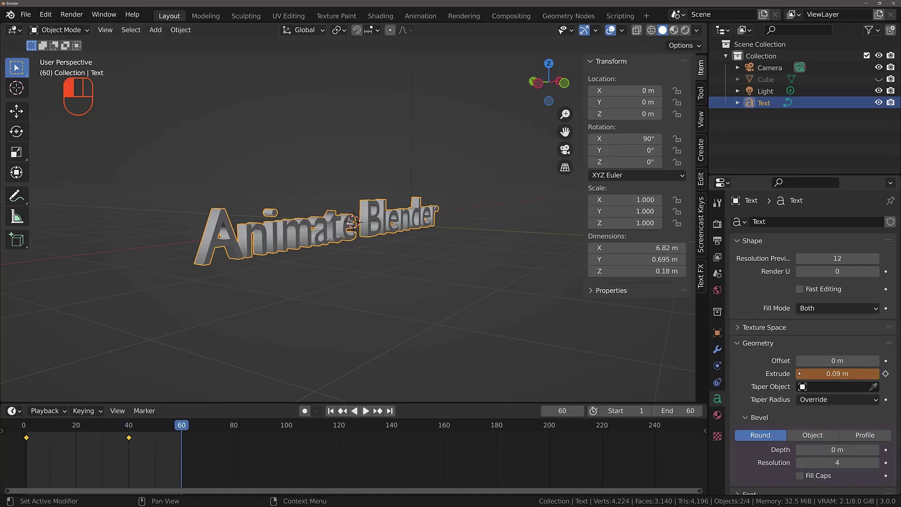
pyautogui.click(799, 374)
pyautogui.click(799, 373)
pyautogui.click(800, 374)
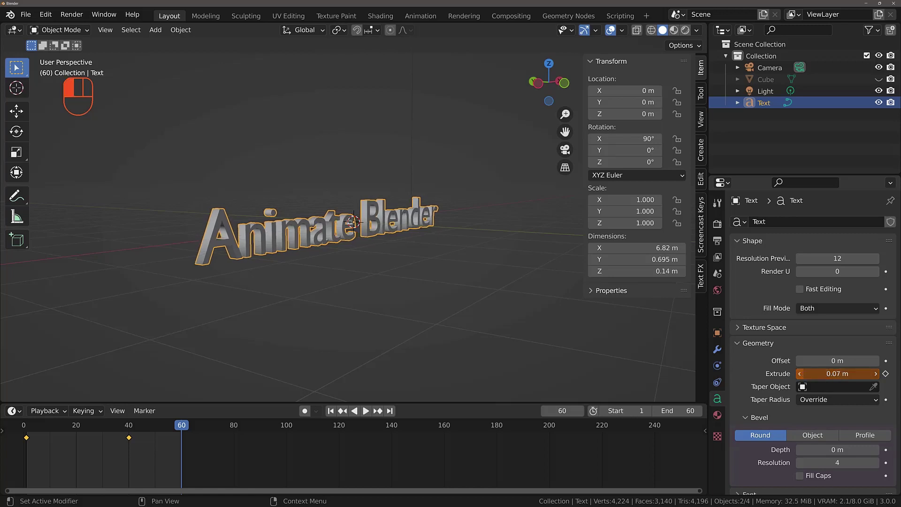
pyautogui.click(800, 373)
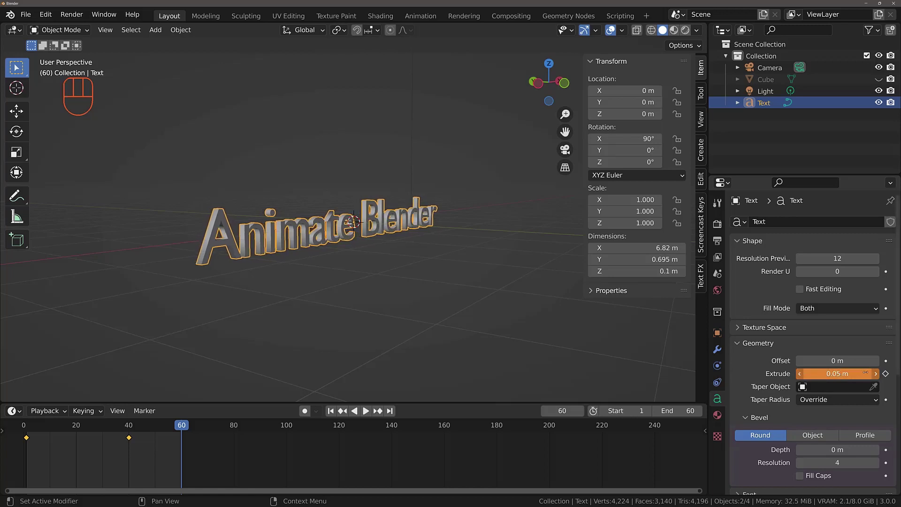
pyautogui.click(886, 374)
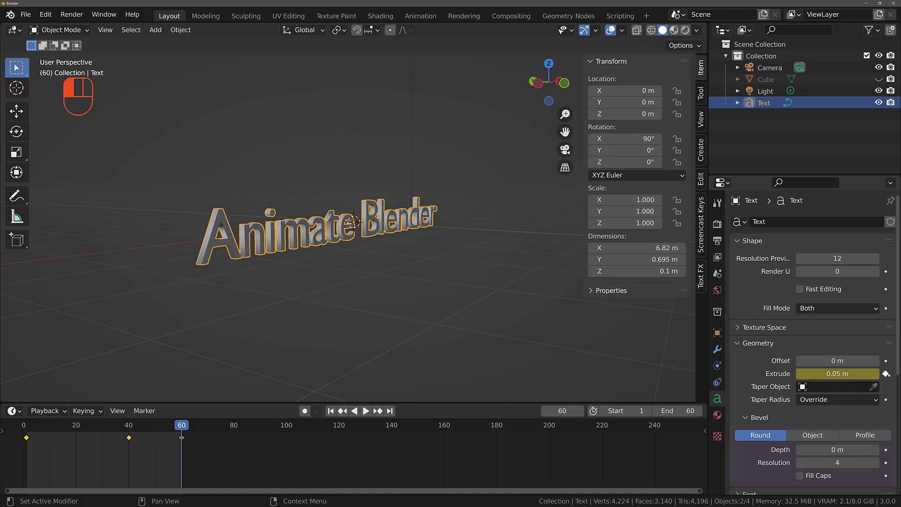
# Preview the extrude animation from the first frame and stop the playback.
pyautogui.click(331, 412)
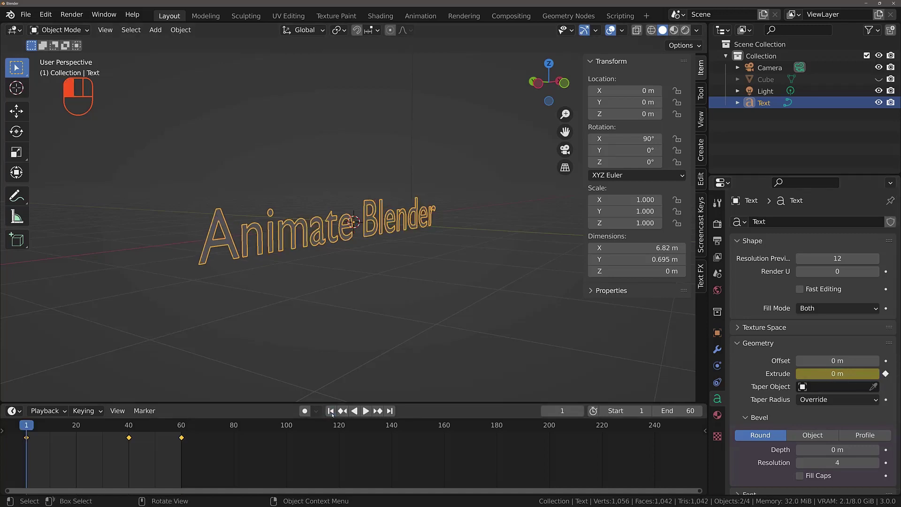
pyautogui.click(366, 411)
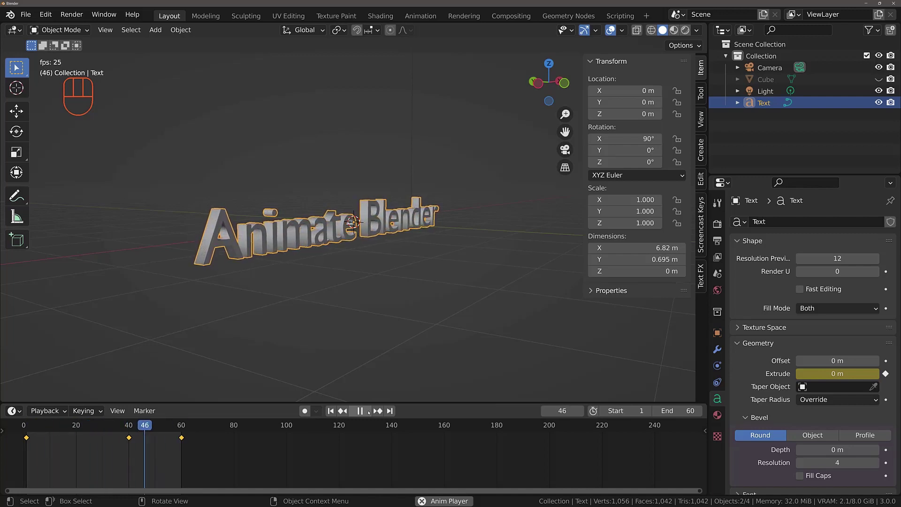
pyautogui.click(360, 412)
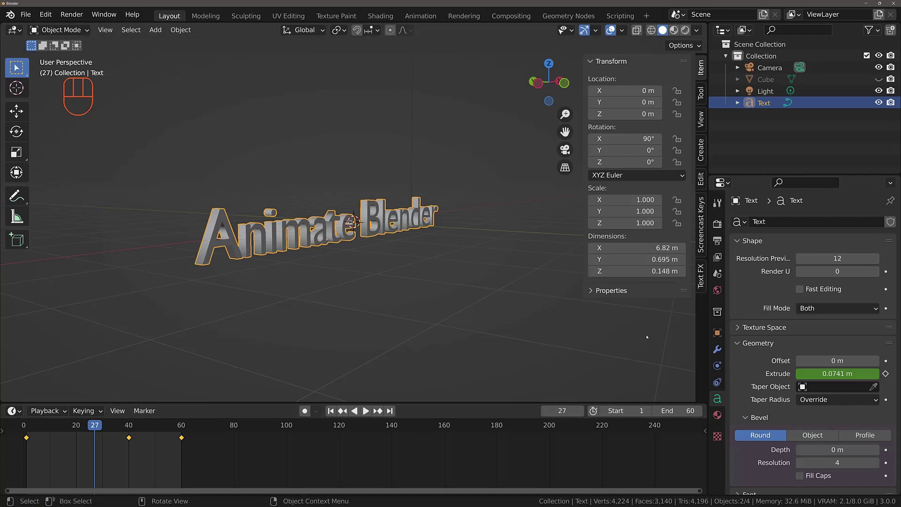
# Delete all of the text's extrude keyframes from the timeline.
pyautogui.scroll(-10, 789, 342)
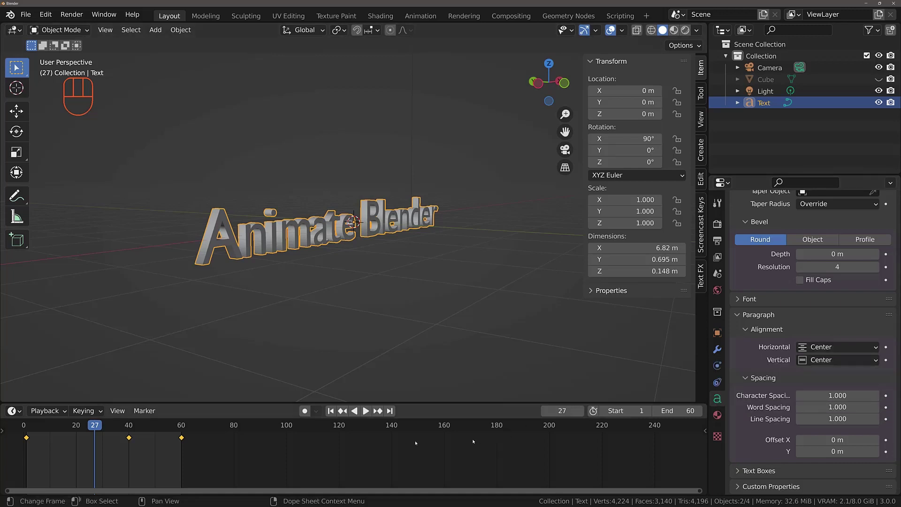
pyautogui.press('x')
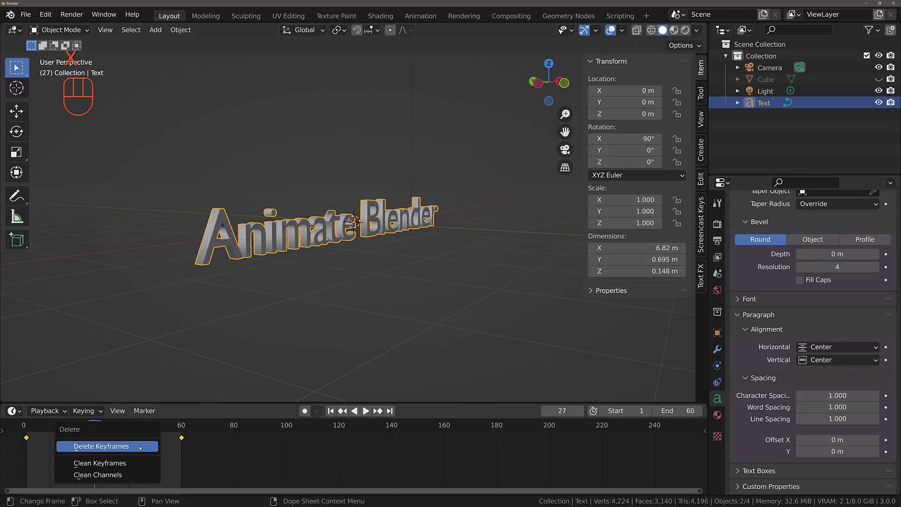
pyautogui.click(140, 448)
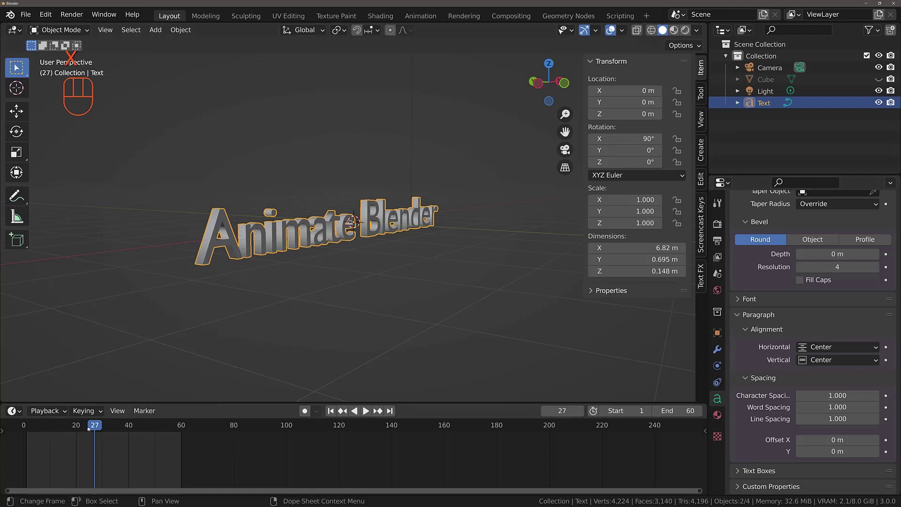
# Keyframe the text's vertical alignment as Center at frame 1 and as Top at frame 30.
pyautogui.moveTo(89, 429); pyautogui.dragTo(26, 424)
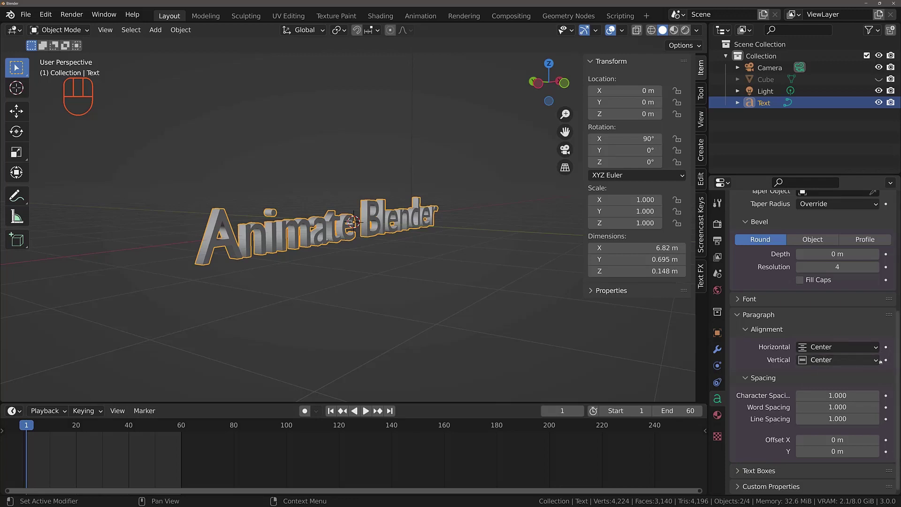
pyautogui.click(886, 360)
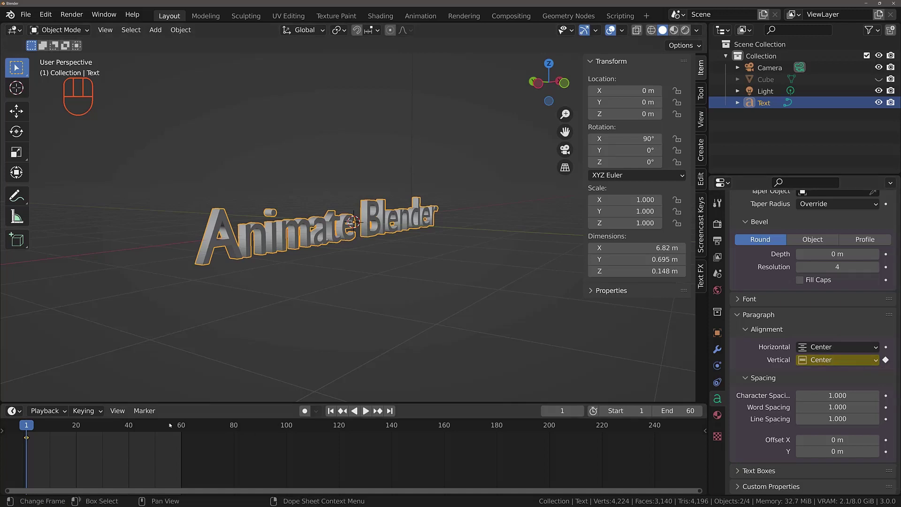
pyautogui.moveTo(97, 429); pyautogui.dragTo(102, 429)
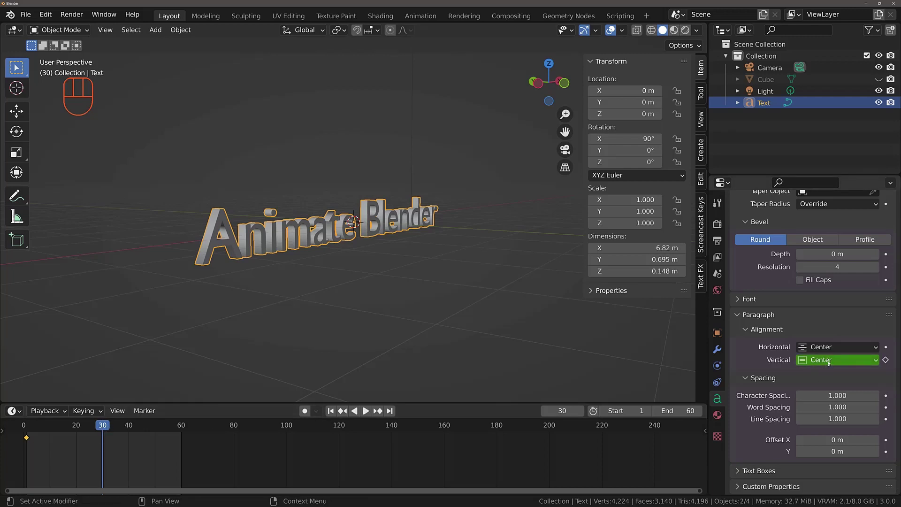
pyautogui.click(829, 362)
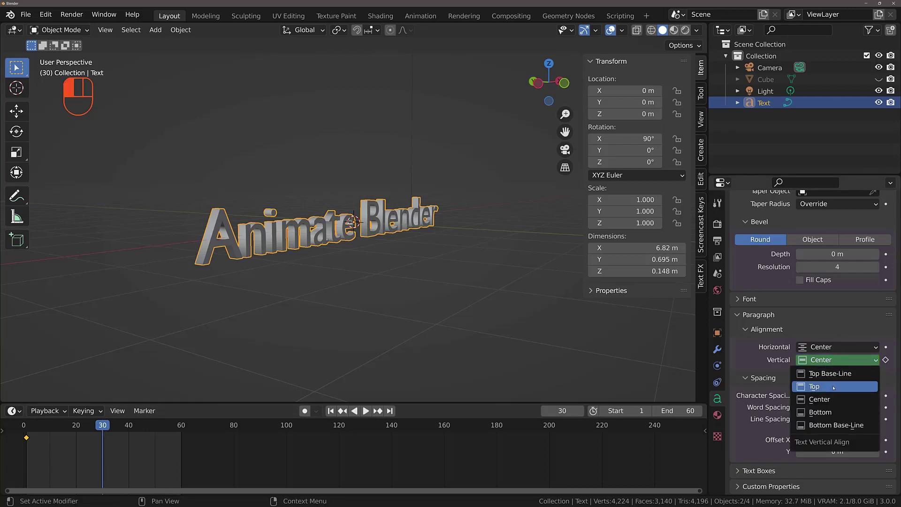
pyautogui.click(823, 388)
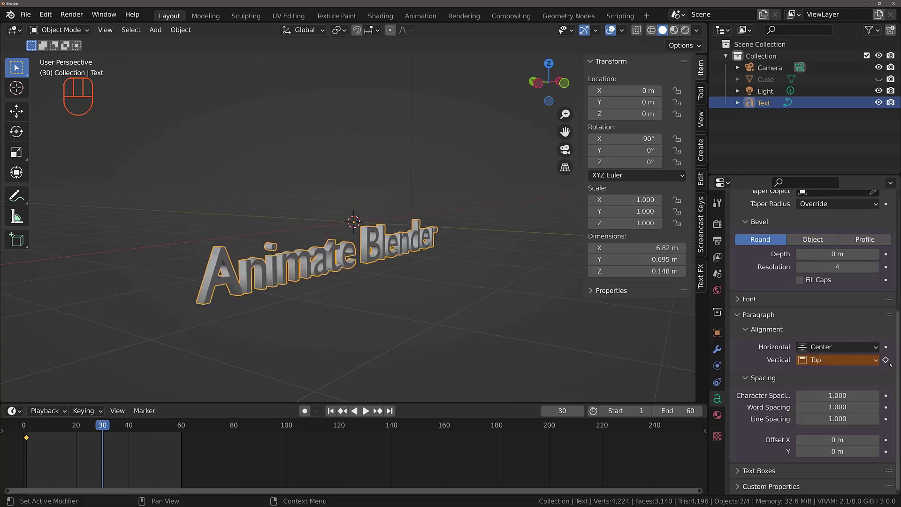
pyautogui.click(886, 360)
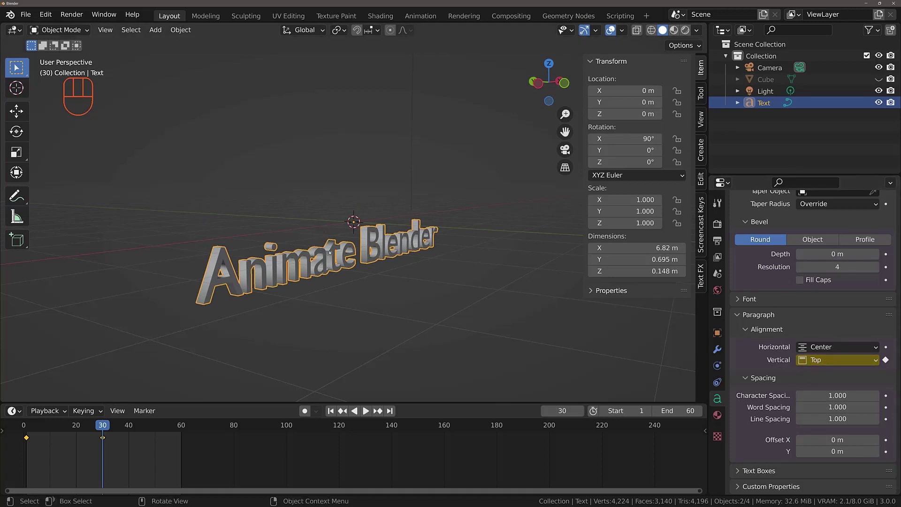
# At frame 60, set the text's vertical alignment to Bottom and keyframe it.
pyautogui.click(181, 423)
pyautogui.click(840, 360)
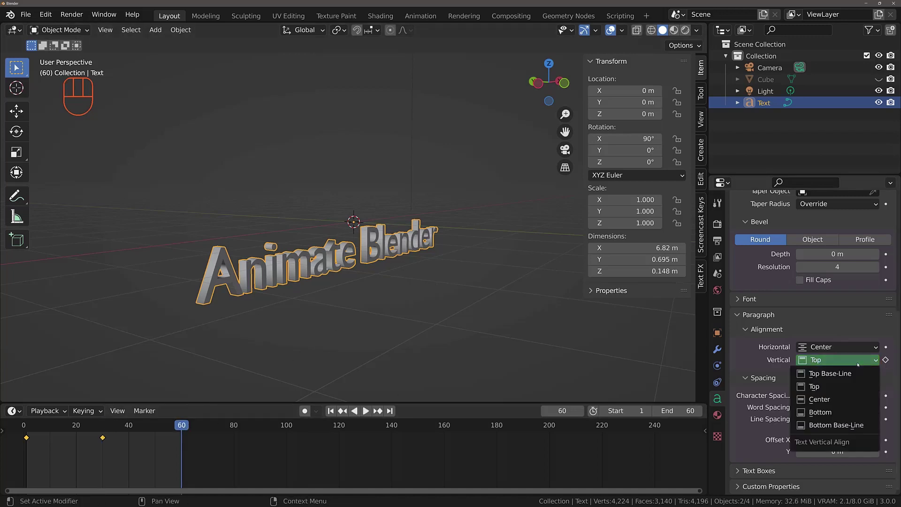
pyautogui.click(831, 412)
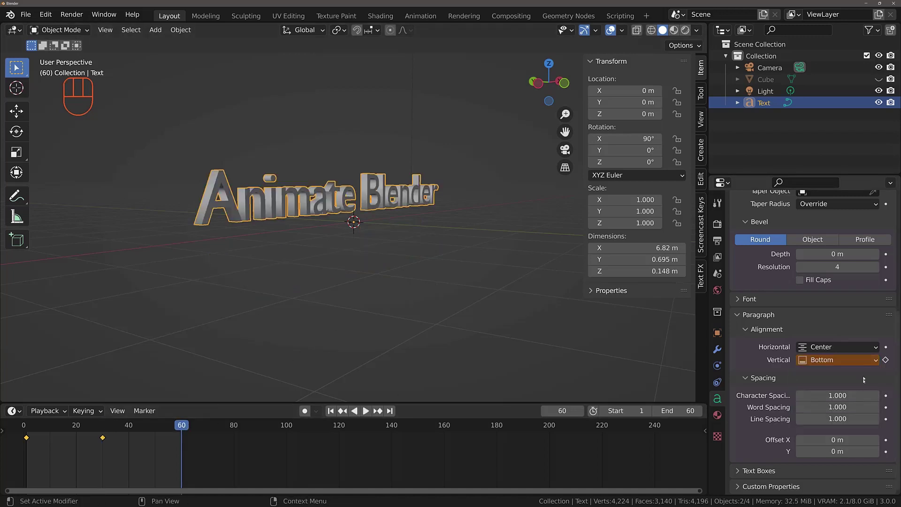
pyautogui.click(886, 360)
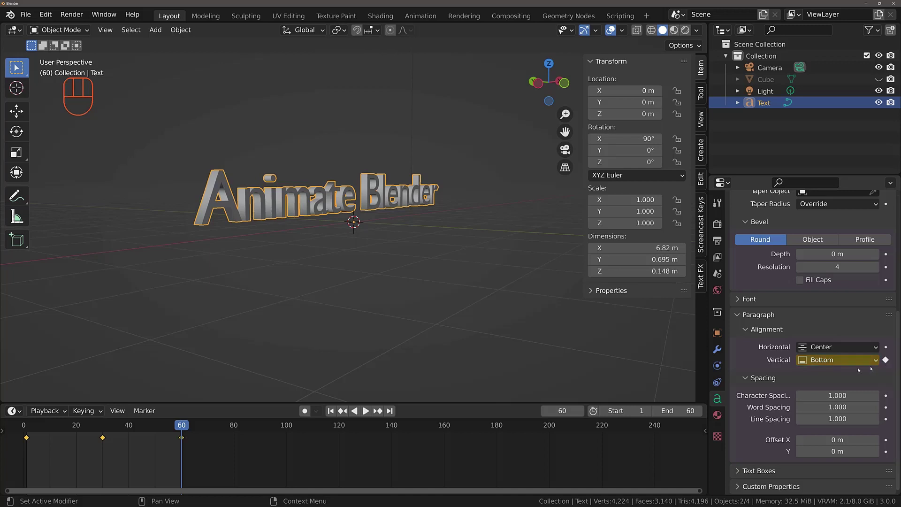
# Preview the vertical alignment animation from the first frame and stop the playback.
pyautogui.click(332, 411)
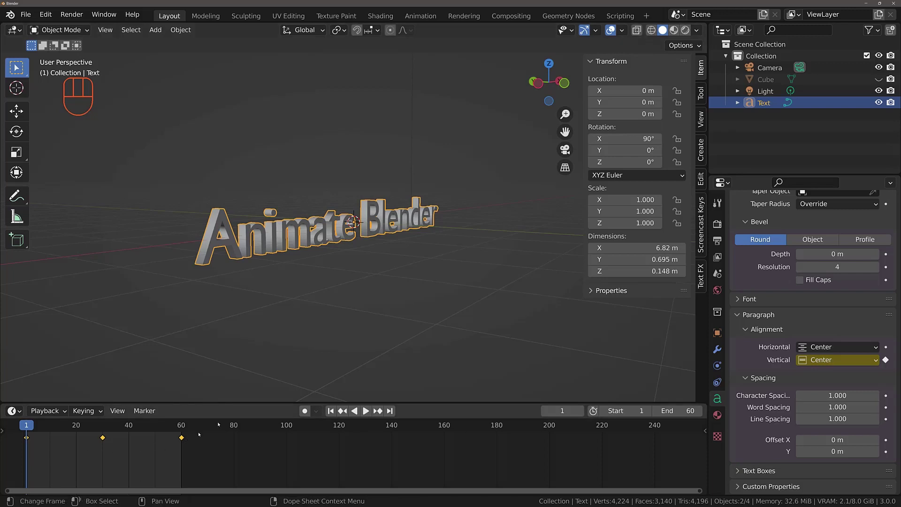
pyautogui.click(366, 411)
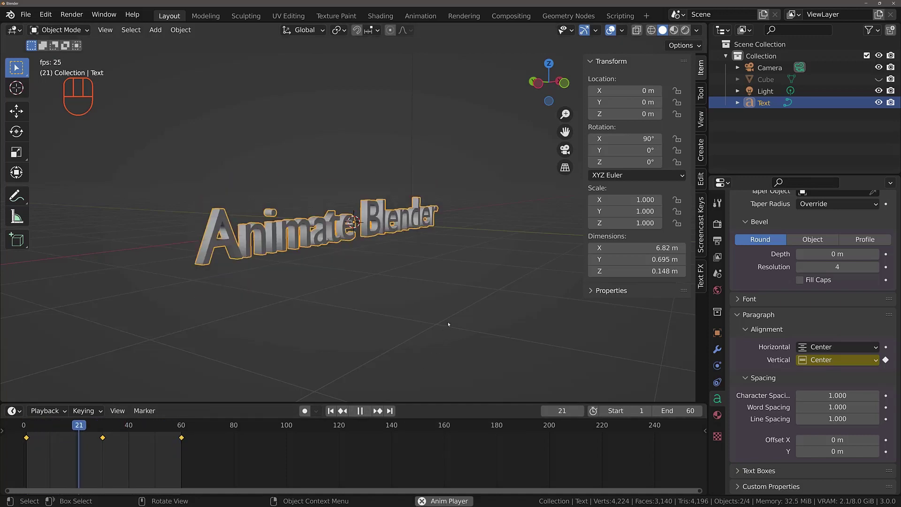
pyautogui.click(358, 412)
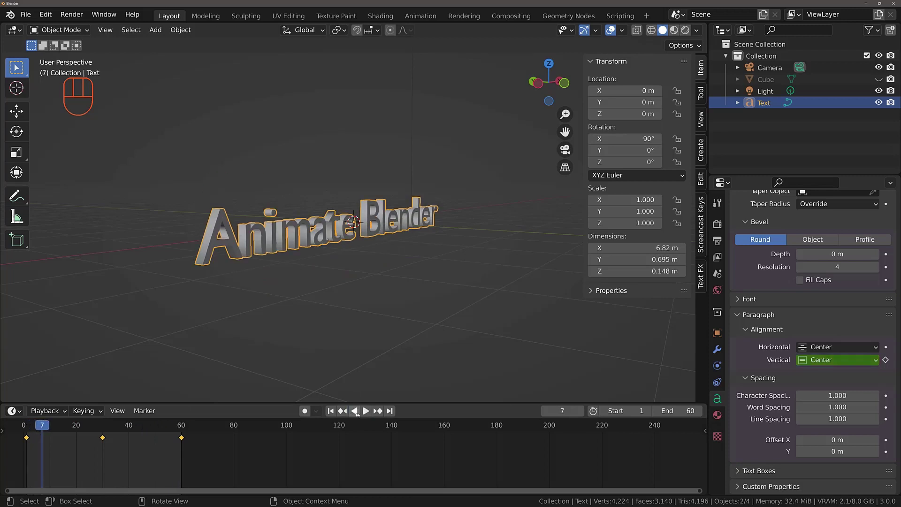
# Set the animation's end frame to 90.
pyautogui.click(676, 411)
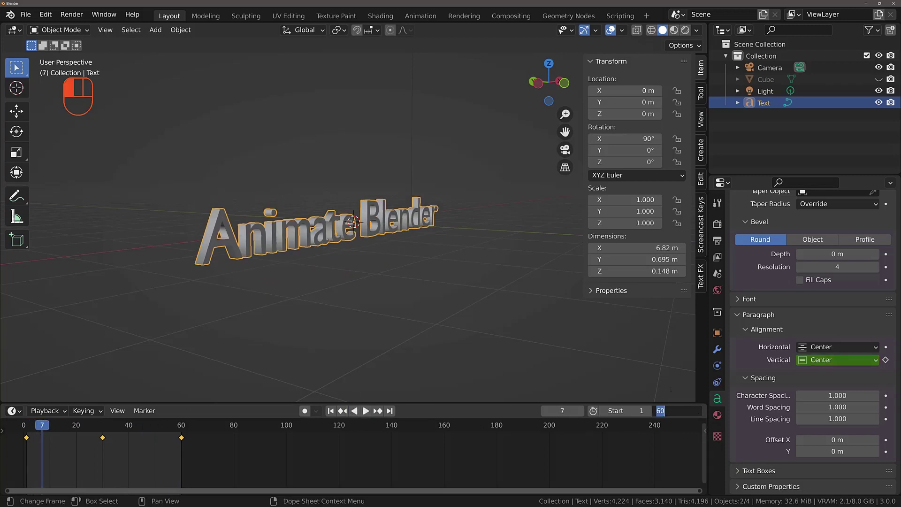
pyautogui.write('90')
pyautogui.press('Return')
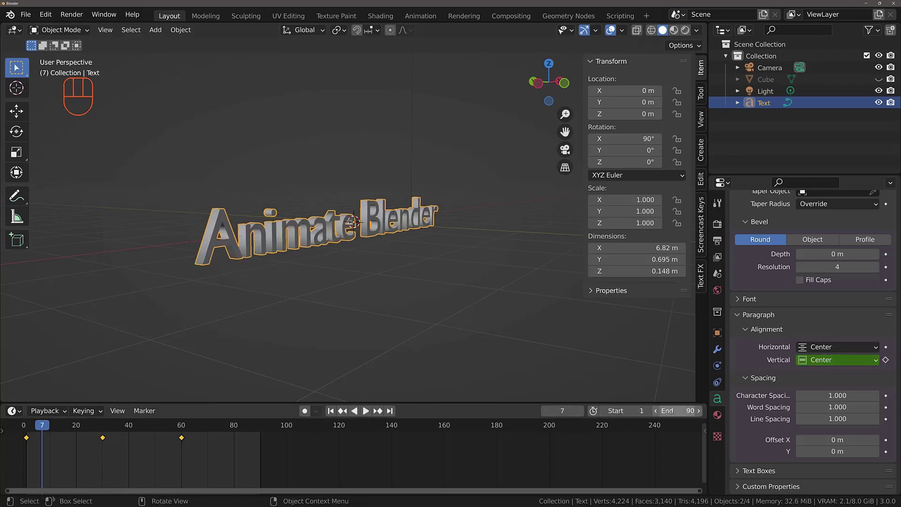
# Play the alignment animation over the extended frame range, stop it and return to frame 1.
pyautogui.click(331, 411)
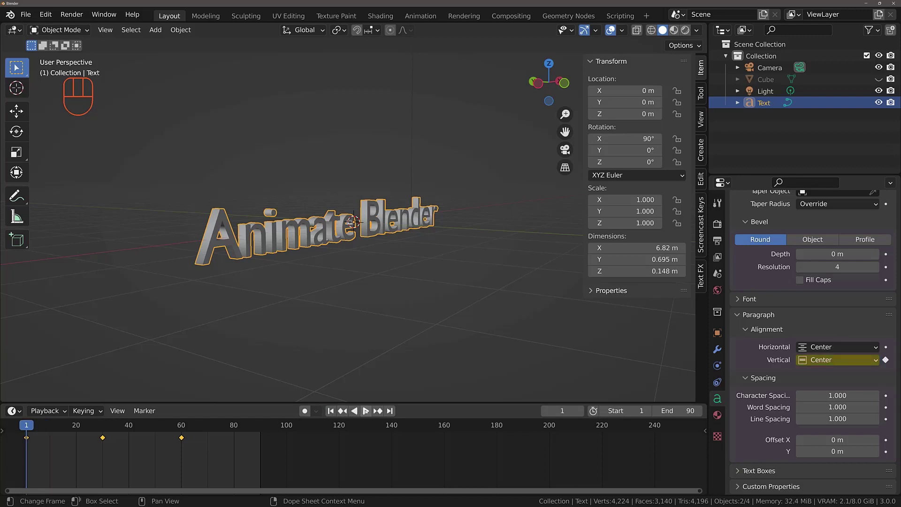
pyautogui.click(365, 411)
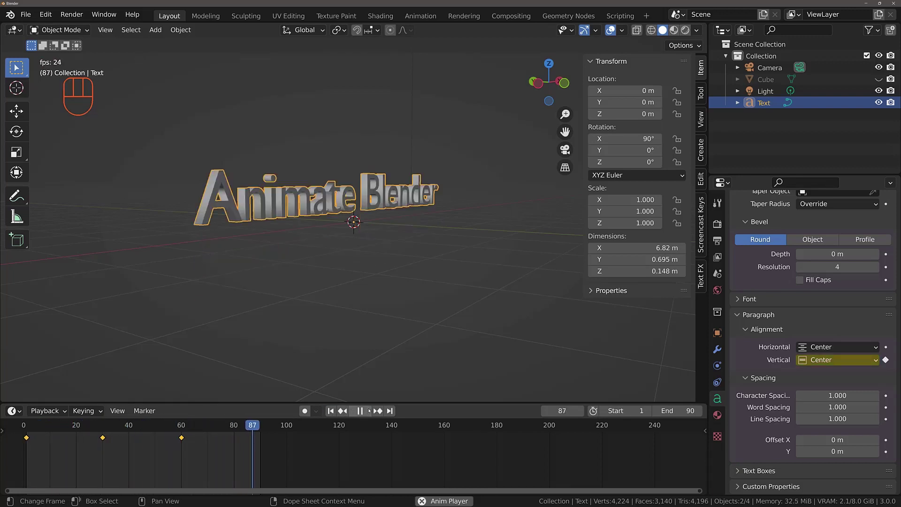
pyautogui.click(369, 411)
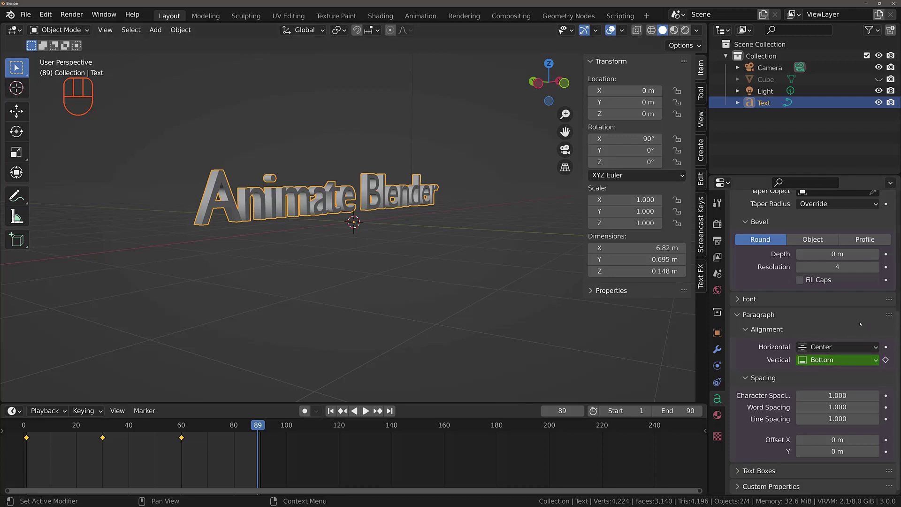
pyautogui.click(330, 411)
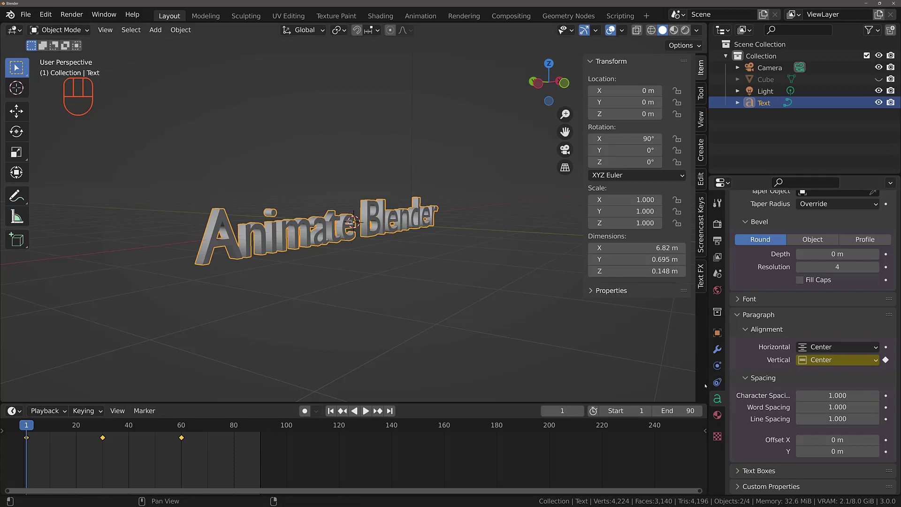
# Widen the properties editor and delete all of the text's vertical alignment keyframes.
pyautogui.moveTo(707, 375); pyautogui.dragTo(671, 375)
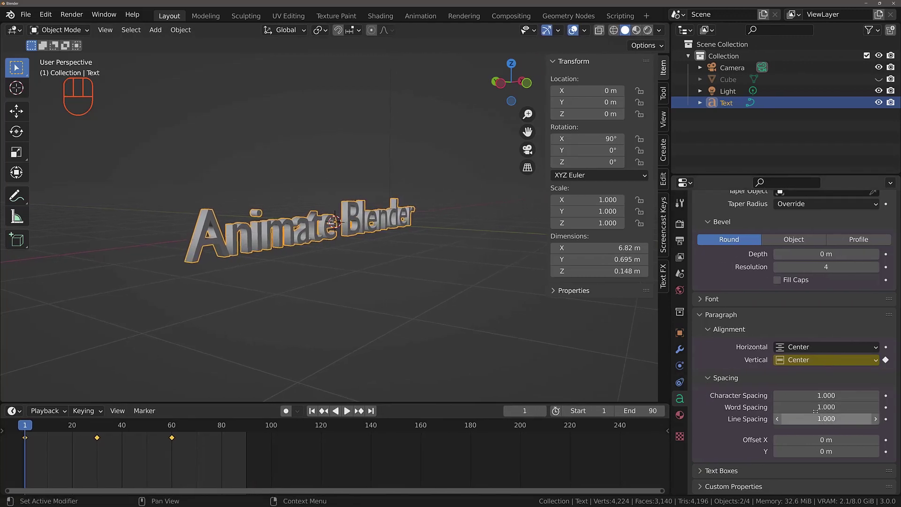
pyautogui.press('x')
pyautogui.click(202, 448)
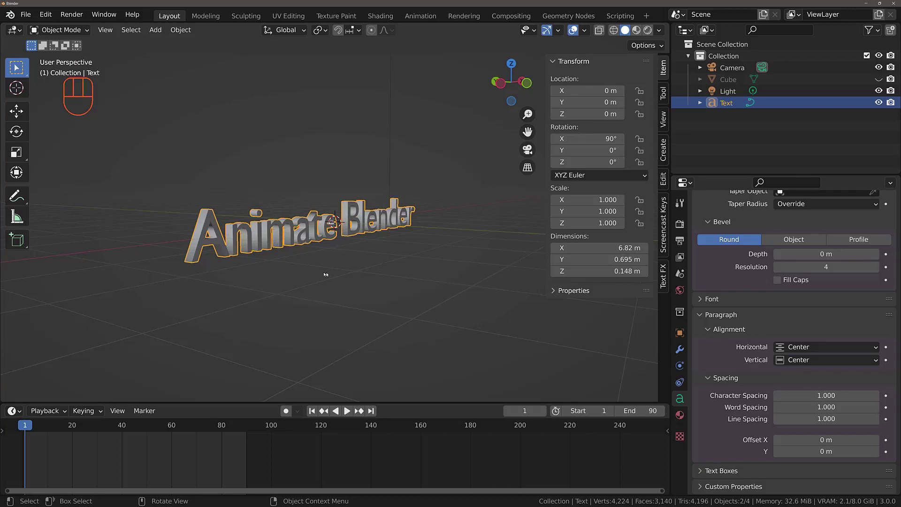
# Try out different character spacing and word spacing values on the text, restoring both to 1.000.
pyautogui.moveTo(326, 275); pyautogui.dragTo(287, 285, button='middle')
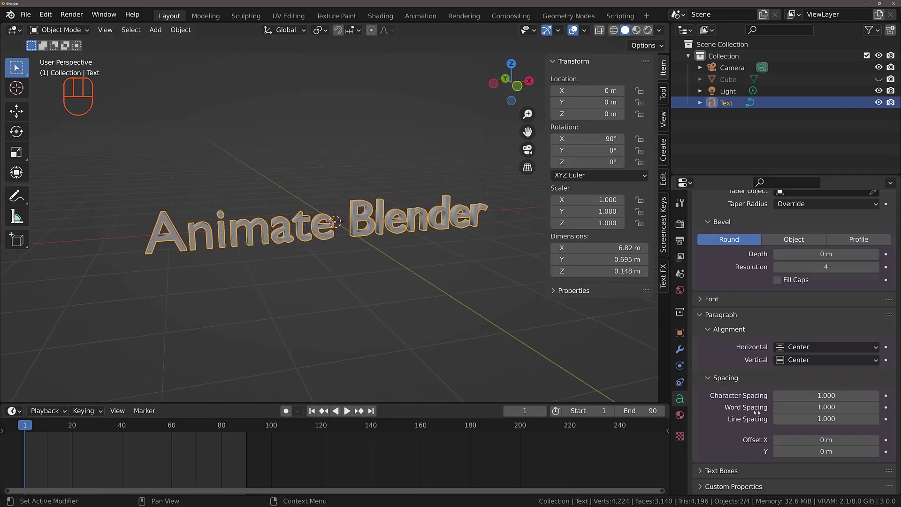
pyautogui.moveTo(798, 396)
pyautogui.mouseDown()
pyautogui.moveTo(836, 395)
pyautogui.moveTo(791, 395)
pyautogui.moveTo(821, 396)
pyautogui.moveTo(804, 393)
pyautogui.mouseUp()
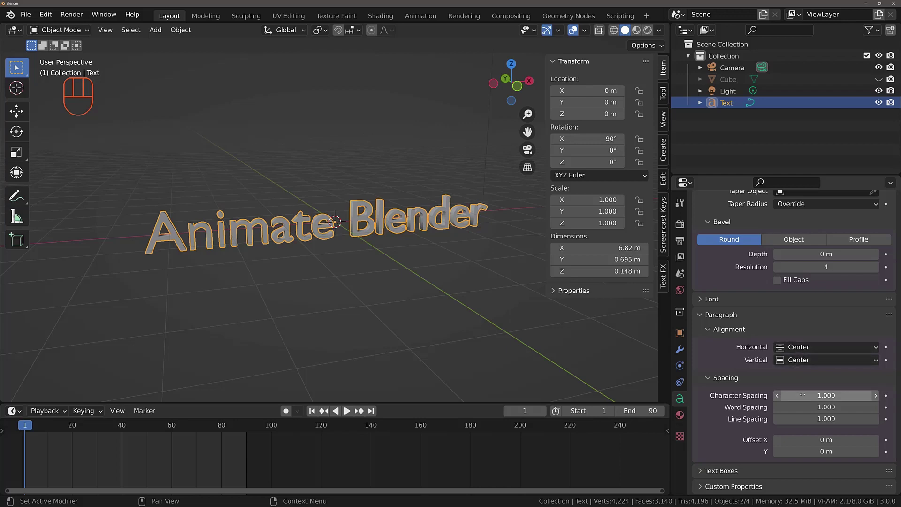
pyautogui.moveTo(814, 396)
pyautogui.mouseDown()
pyautogui.moveTo(845, 395)
pyautogui.moveTo(814, 395)
pyautogui.mouseUp()
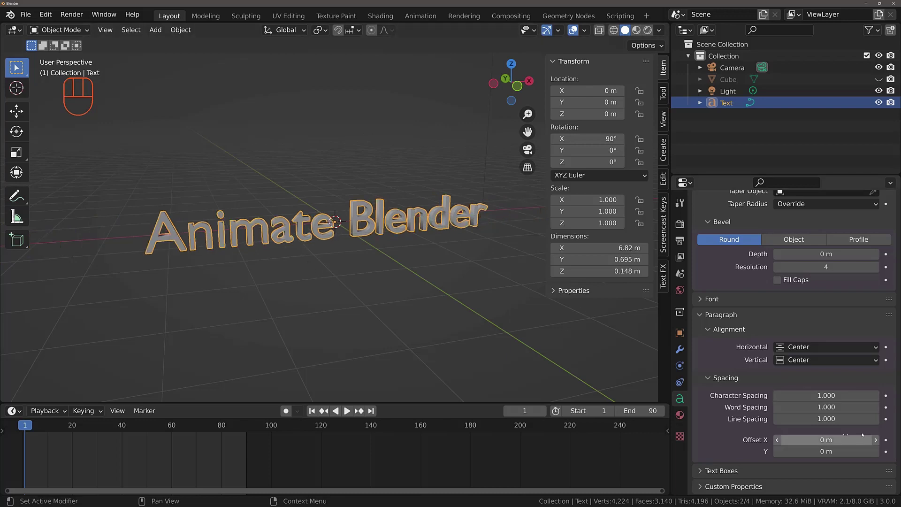
pyautogui.moveTo(827, 407)
pyautogui.mouseDown()
pyautogui.moveTo(878, 407)
pyautogui.moveTo(826, 407)
pyautogui.mouseUp()
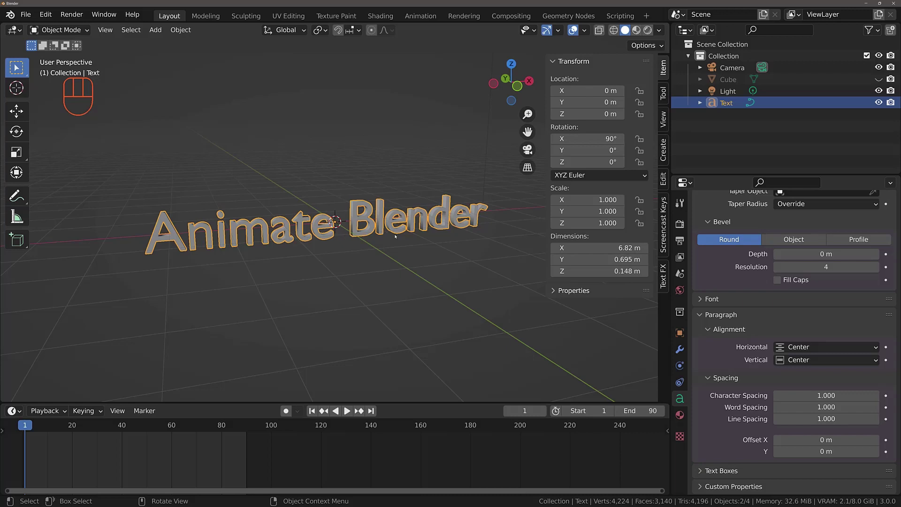
pyautogui.moveTo(826, 407)
pyautogui.mouseDown()
pyautogui.moveTo(798, 407)
pyautogui.moveTo(864, 407)
pyautogui.moveTo(832, 408)
pyautogui.mouseUp()
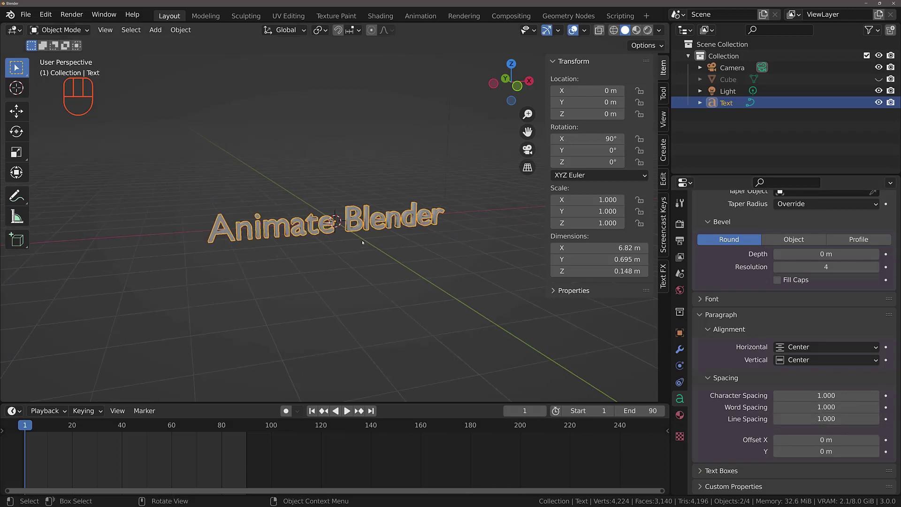
# Add a second line "Its Awesome!" to the text and try out its line spacing, restoring it to 1.000.
pyautogui.press('Tab')
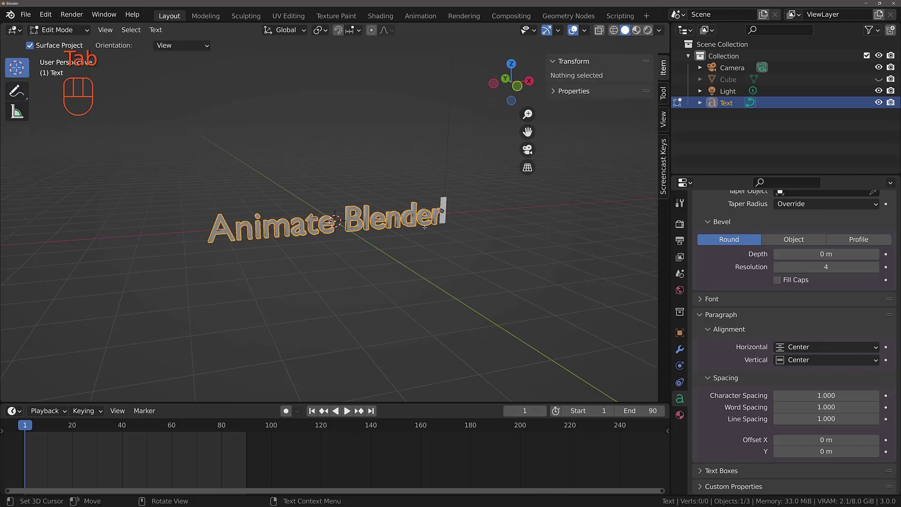
pyautogui.press('Return')
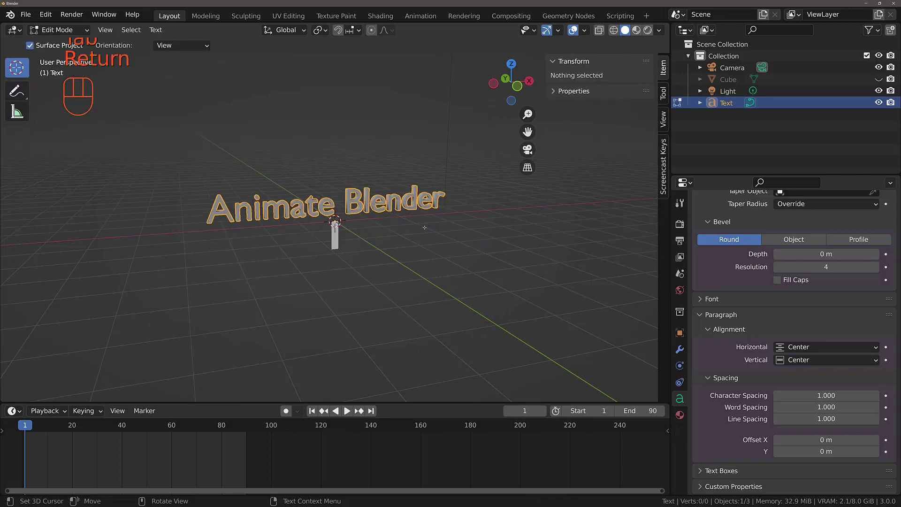
pyautogui.write('Its ')
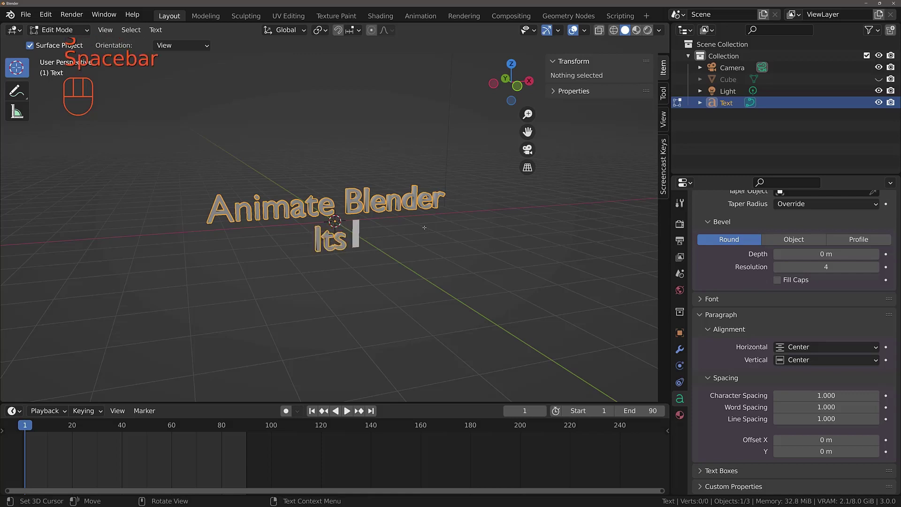
pyautogui.write('Awesome!')
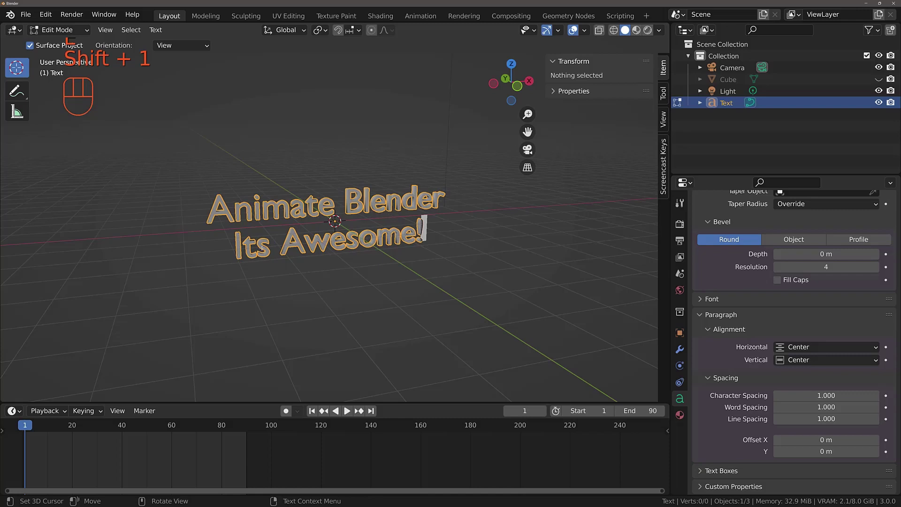
pyautogui.press('Tab')
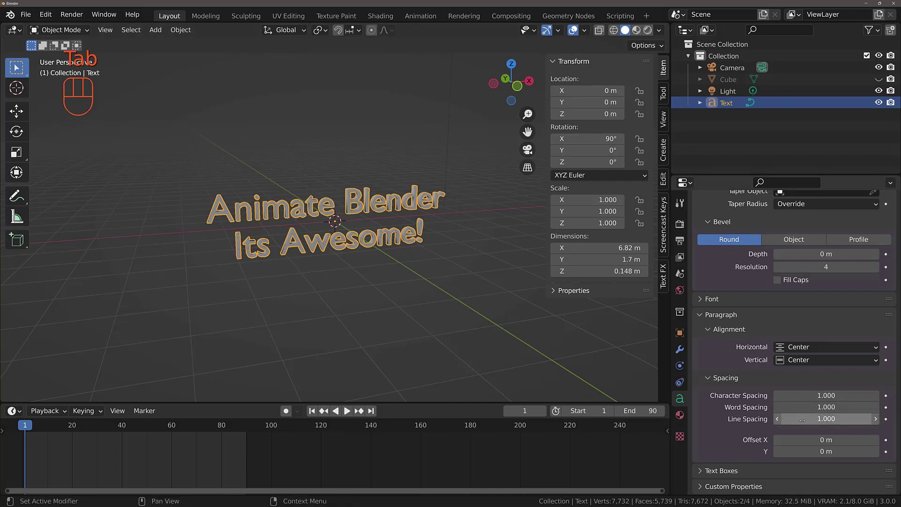
pyautogui.moveTo(826, 418)
pyautogui.mouseDown()
pyautogui.moveTo(879, 418)
pyautogui.moveTo(817, 418)
pyautogui.moveTo(874, 418)
pyautogui.moveTo(827, 419)
pyautogui.mouseUp()
# Delete the second line "Its Awesome!" from the text, leaving only "Animate Blender", and return to Object Mode.
pyautogui.press('Tab')
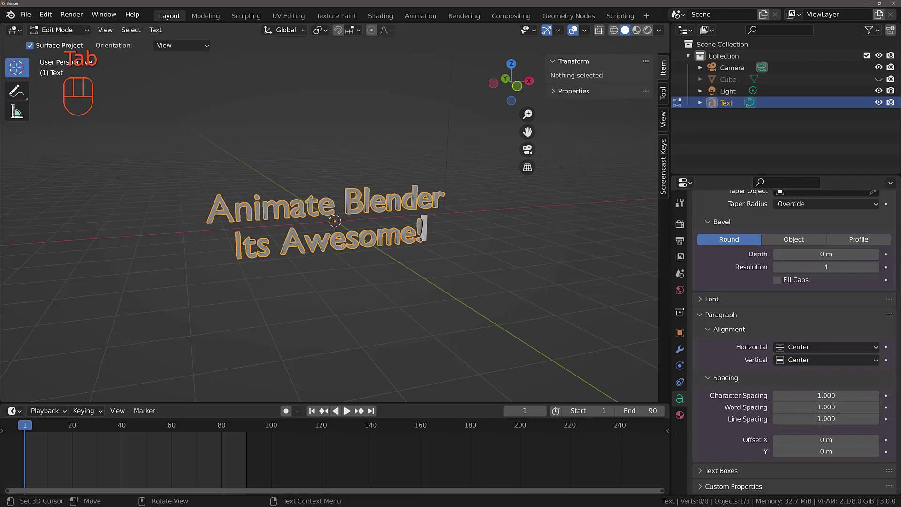
pyautogui.press('BackSpace')
pyautogui.press('BackSpace')
pyautogui.press('BackSpace')
pyautogui.press('BackSpace')
pyautogui.press('BackSpace')
pyautogui.press('BackSpace')
pyautogui.press('BackSpace')
pyautogui.press('BackSpace')
pyautogui.press('BackSpace')
pyautogui.press('BackSpace')
pyautogui.press('BackSpace')
pyautogui.press('BackSpace')
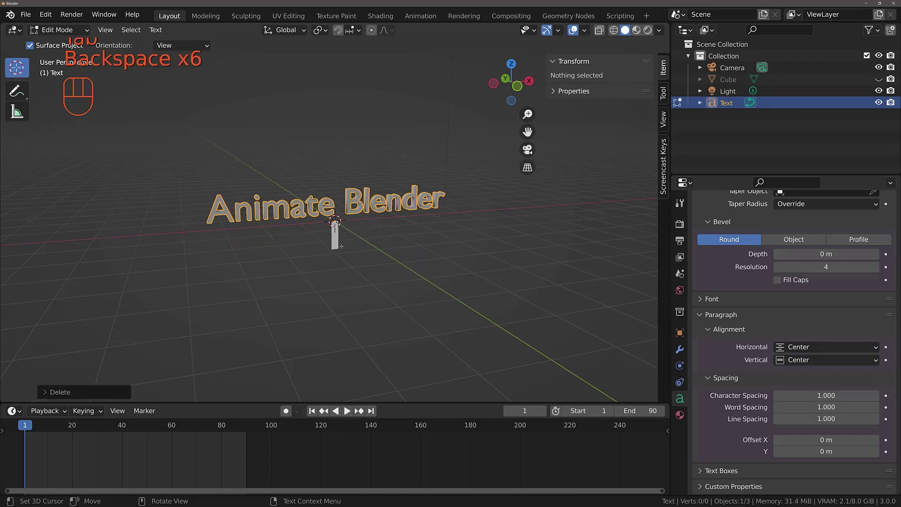
pyautogui.press('BackSpace')
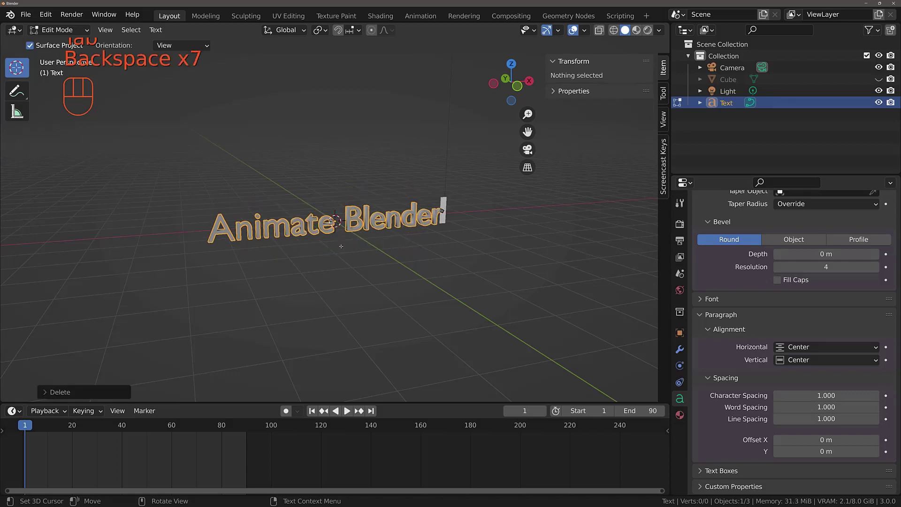
pyautogui.press('Tab')
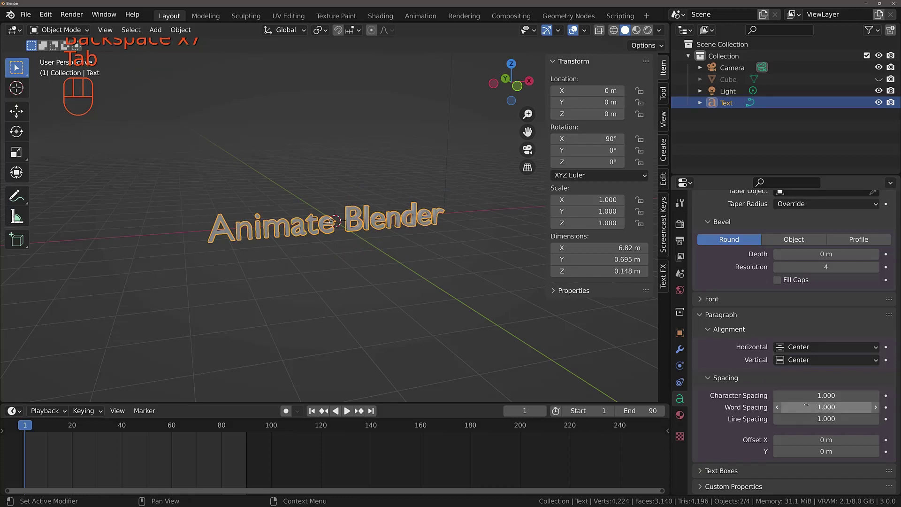
# Keyframe the text's word spacing at 10.000 on frame 1 and at 1.000 on frame 60.
pyautogui.moveTo(806, 405); pyautogui.dragTo(849, 405)
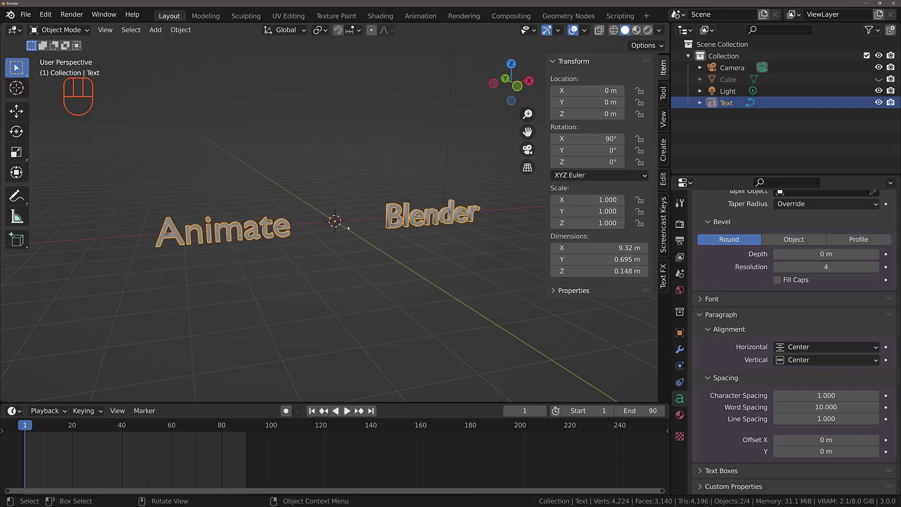
pyautogui.click(886, 407)
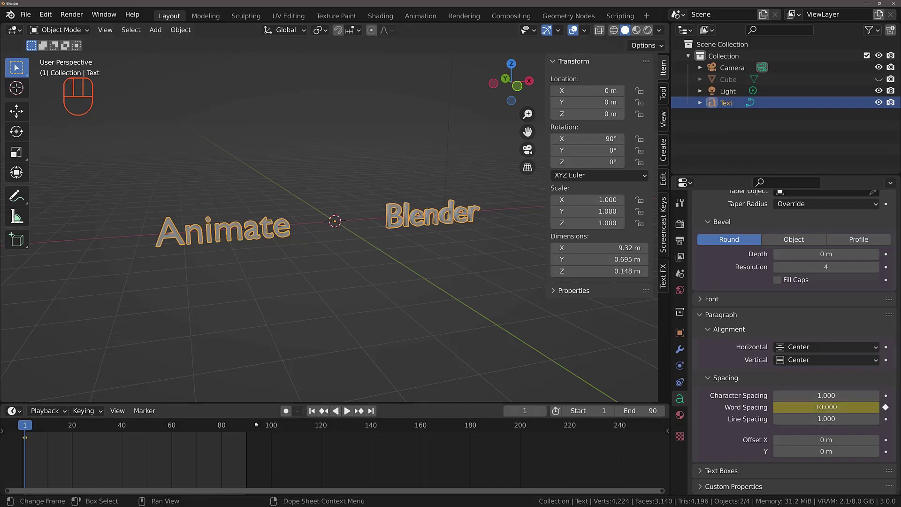
pyautogui.click(175, 420)
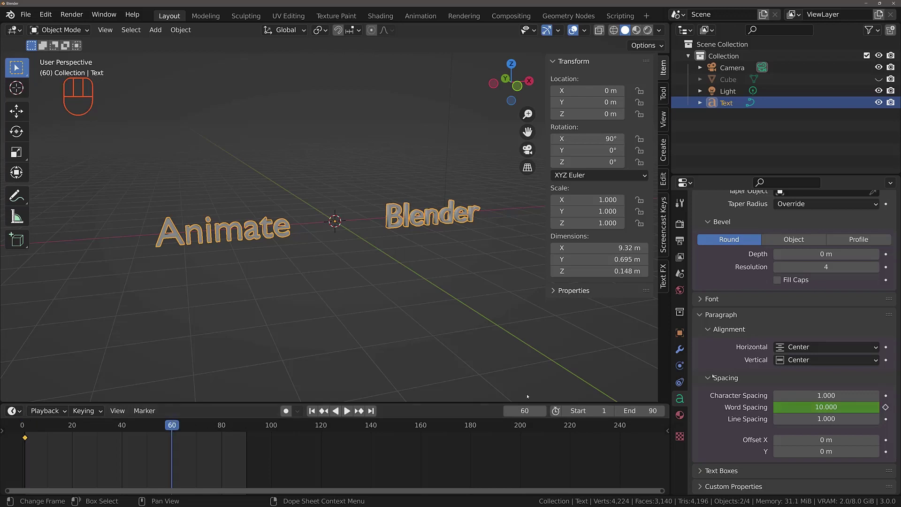
pyautogui.click(840, 407)
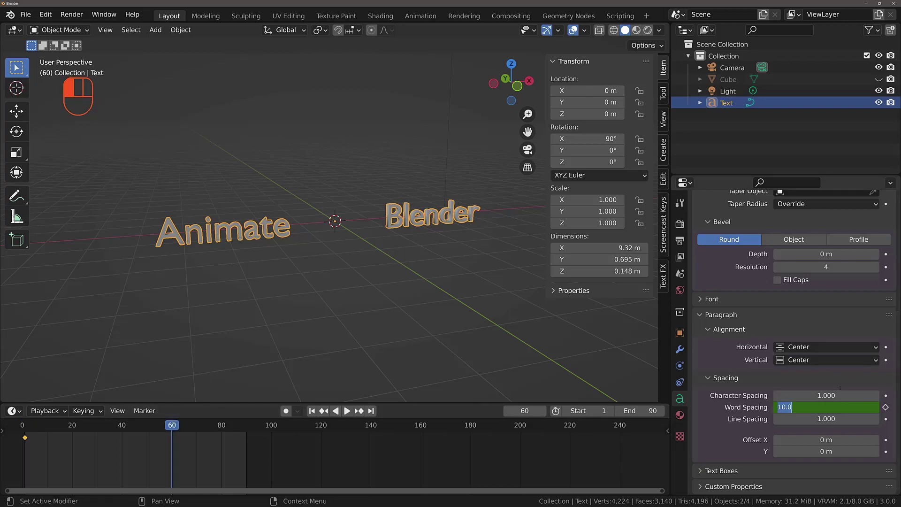
pyautogui.write('1')
pyautogui.press('Return')
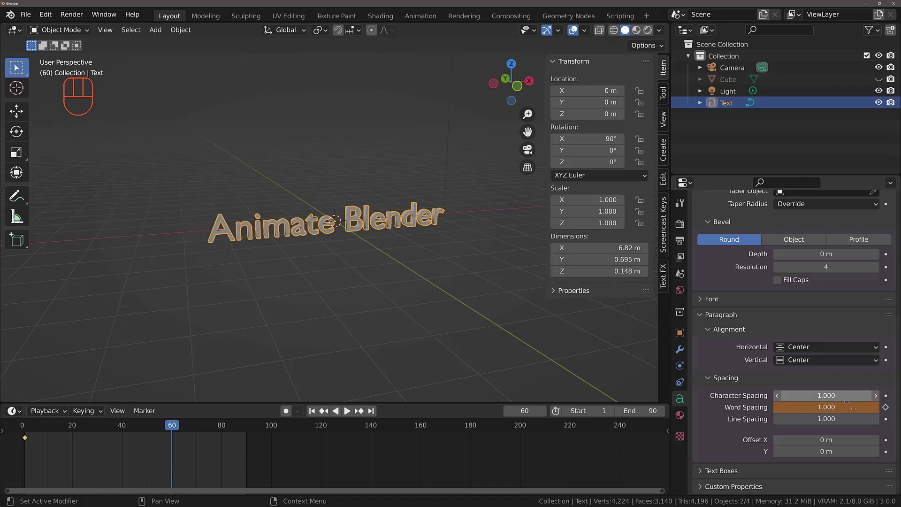
pyautogui.click(886, 407)
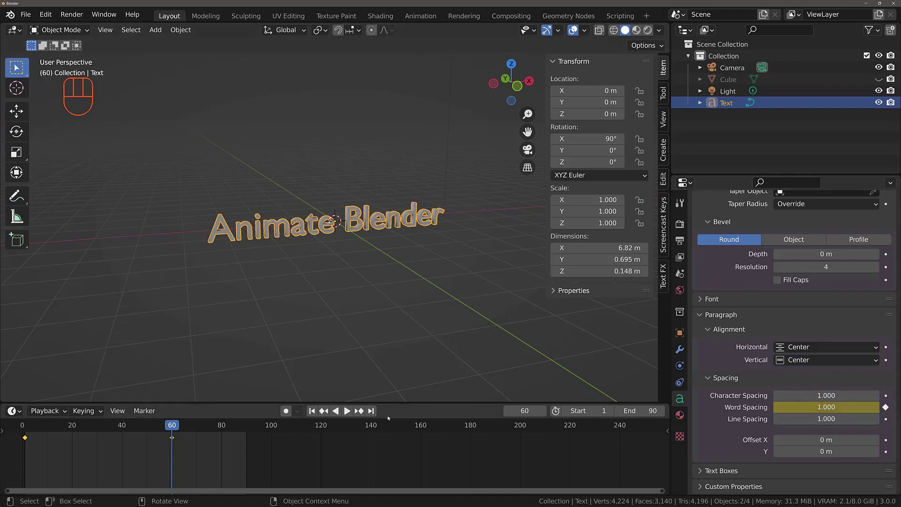
# Play the word spacing animation from frame 1, stop it and delete all of its keyframes.
pyautogui.click(311, 411)
pyautogui.click(348, 412)
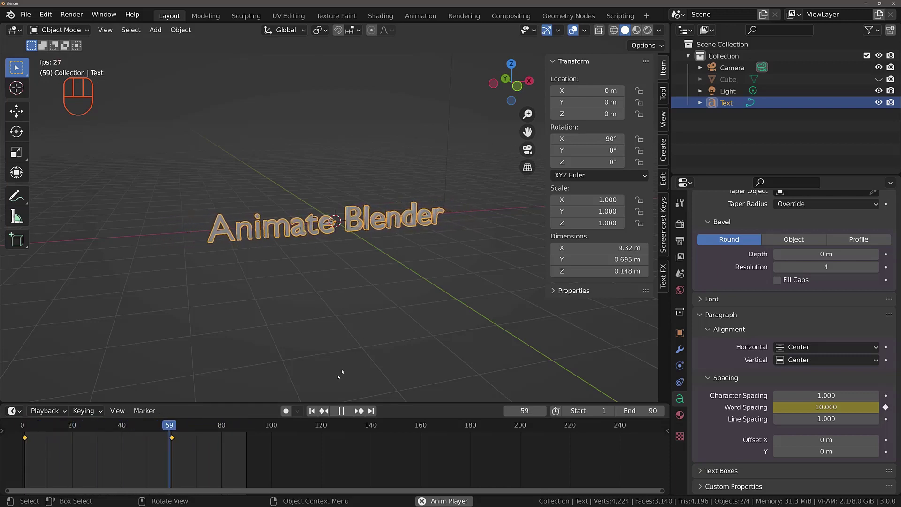
pyautogui.click(341, 411)
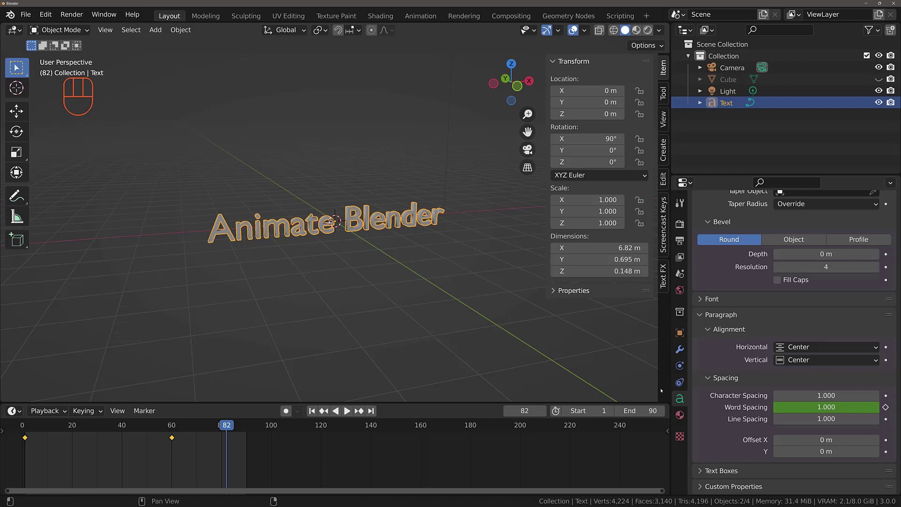
pyautogui.press('x')
pyautogui.click(191, 457)
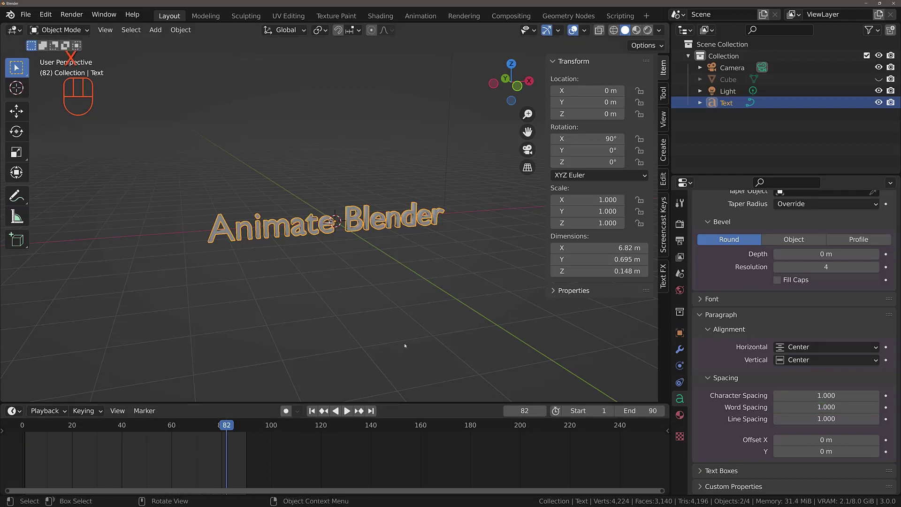
# Expand the text's Font settings and try out different font sizes from the front and side, restoring the size to 1.000.
pyautogui.click(704, 299)
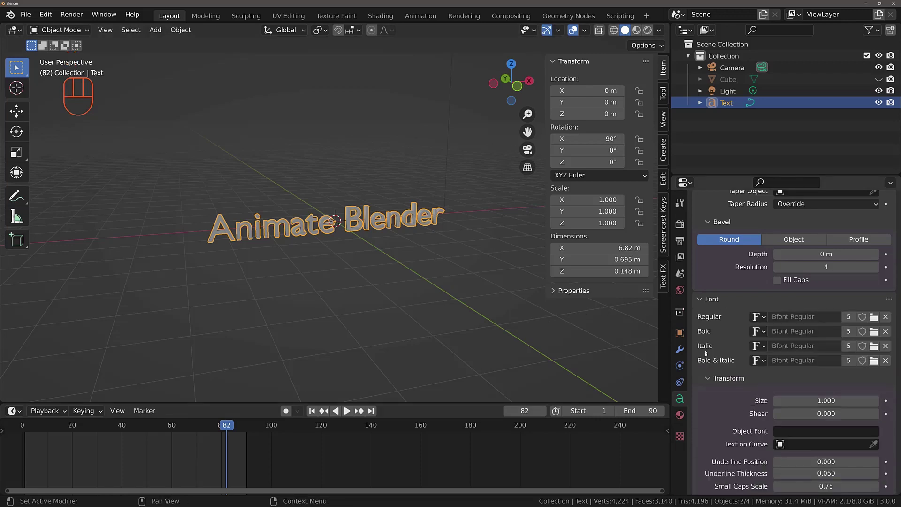
pyautogui.scroll(-5, 704, 367)
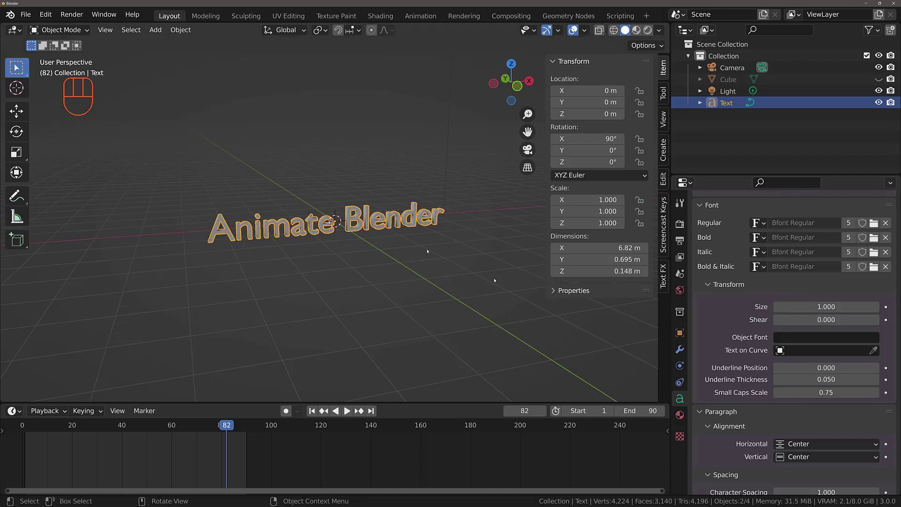
pyautogui.click(826, 306)
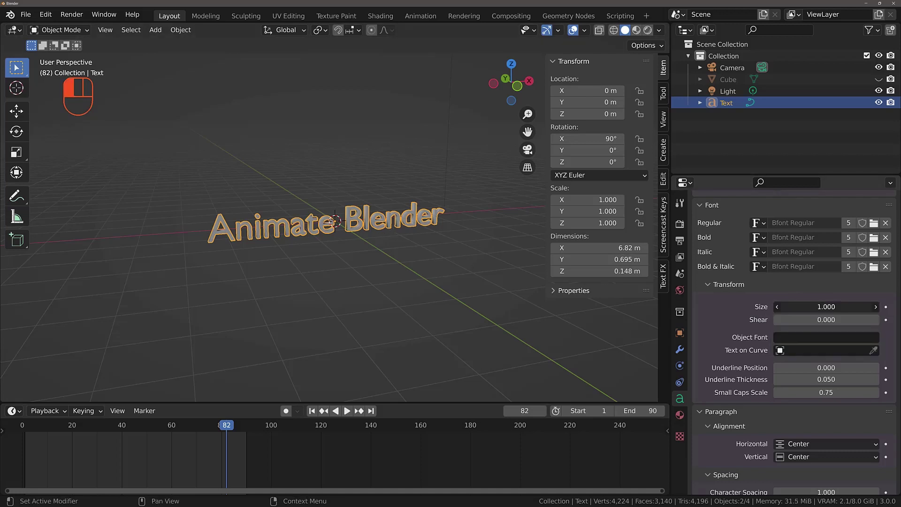
pyautogui.moveTo(826, 307)
pyautogui.mouseDown()
pyautogui.moveTo(880, 306)
pyautogui.moveTo(816, 309)
pyautogui.mouseUp()
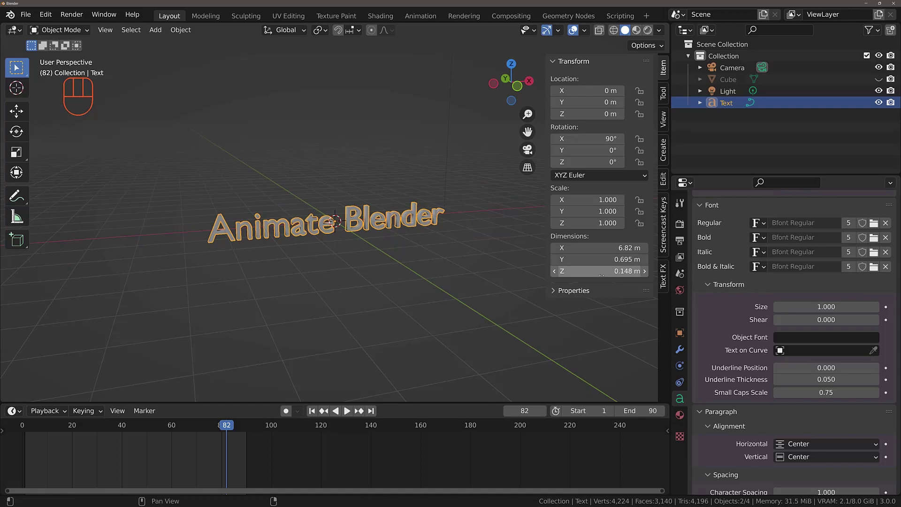
pyautogui.moveTo(361, 258); pyautogui.dragTo(461, 259, button='middle')
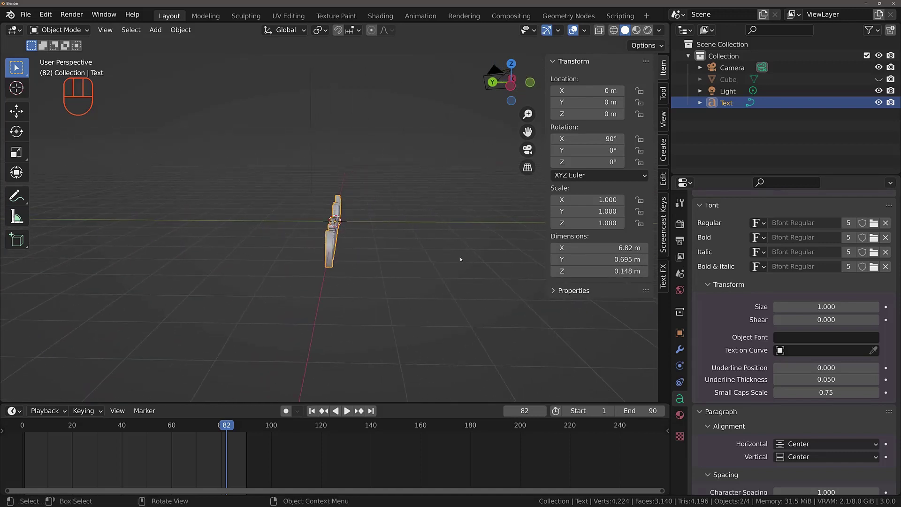
pyautogui.moveTo(826, 307); pyautogui.dragTo(616, 324)
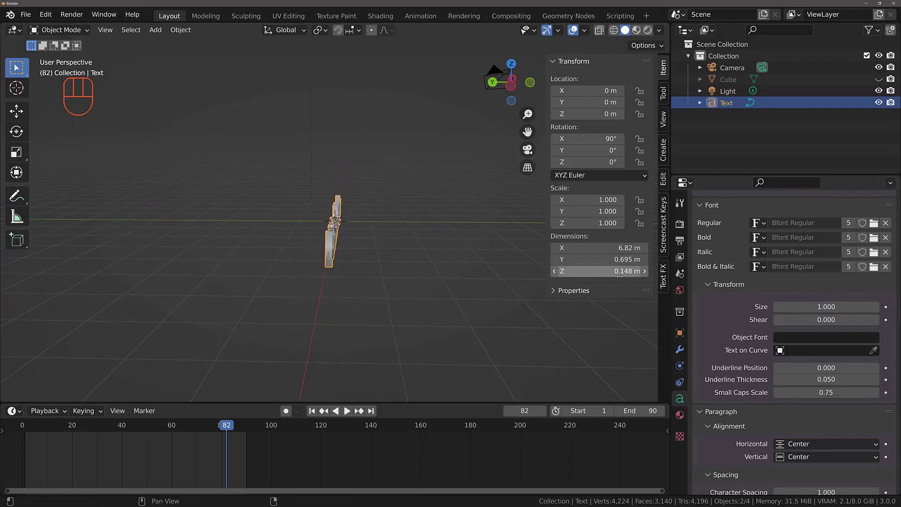
pyautogui.moveTo(435, 276); pyautogui.dragTo(350, 256, button='middle')
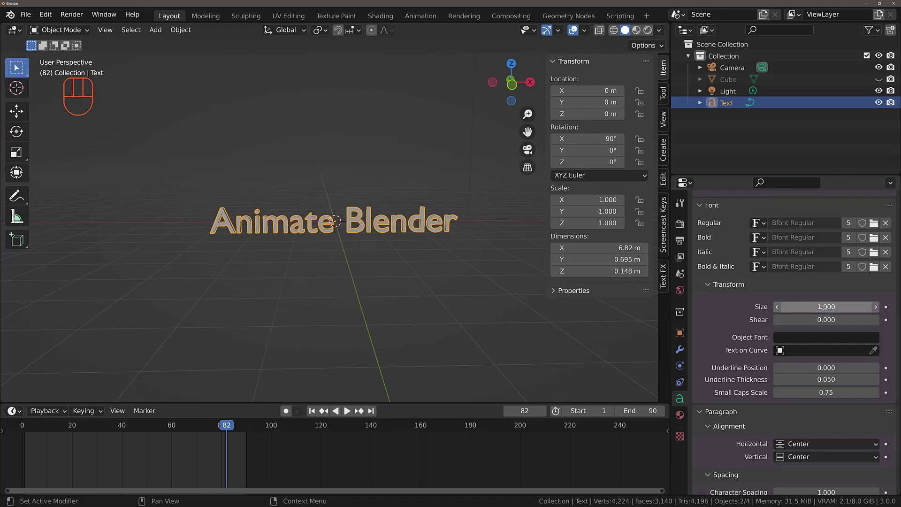
pyautogui.moveTo(826, 306)
pyautogui.mouseDown()
pyautogui.moveTo(868, 307)
pyautogui.moveTo(825, 306)
pyautogui.mouseUp()
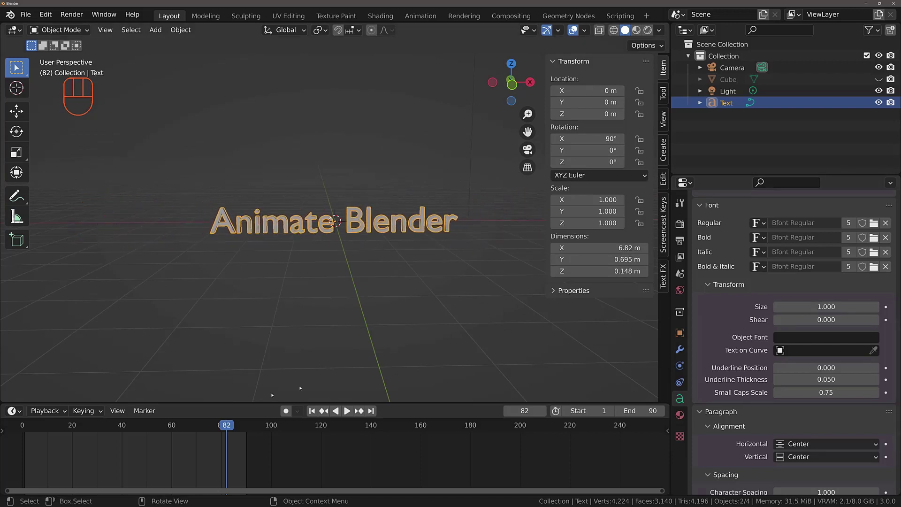
# Keyframe the text's font size at 1.000 on frame 1 and at 2.000 on frame 20.
pyautogui.moveTo(66, 425); pyautogui.dragTo(25, 425)
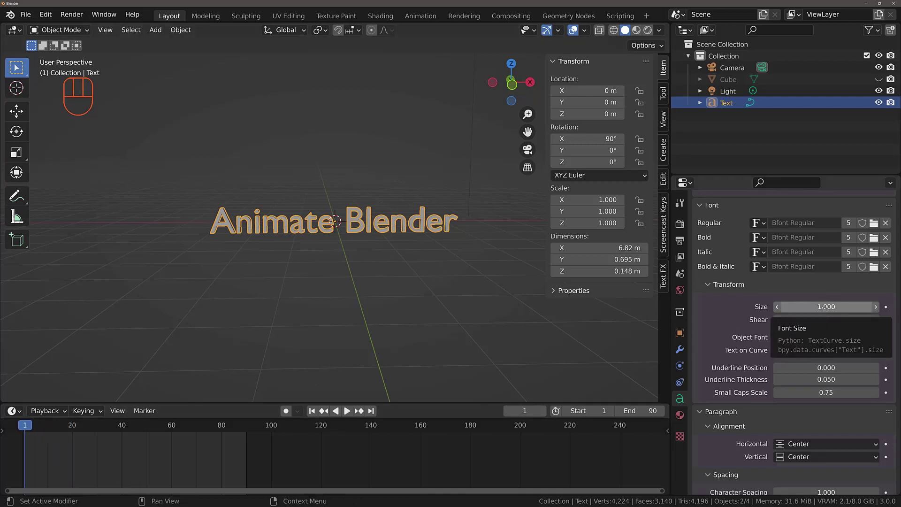
pyautogui.click(886, 307)
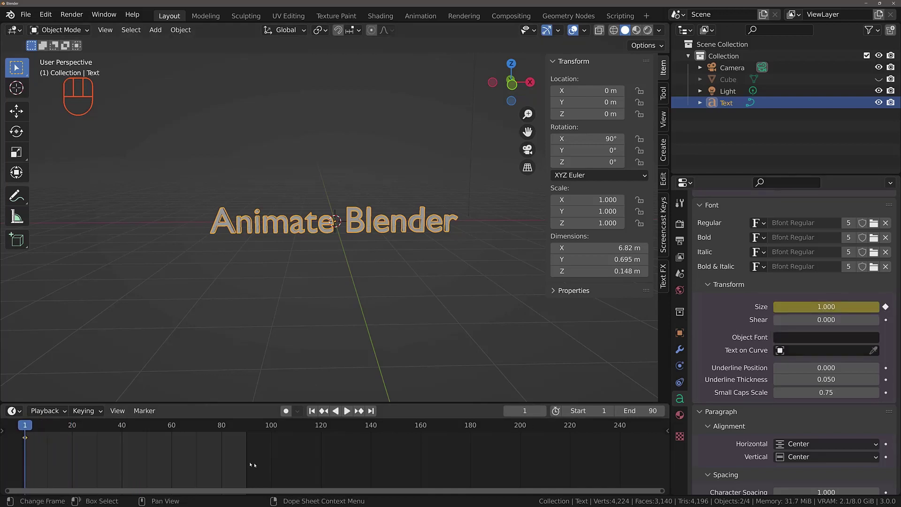
pyautogui.click(73, 426)
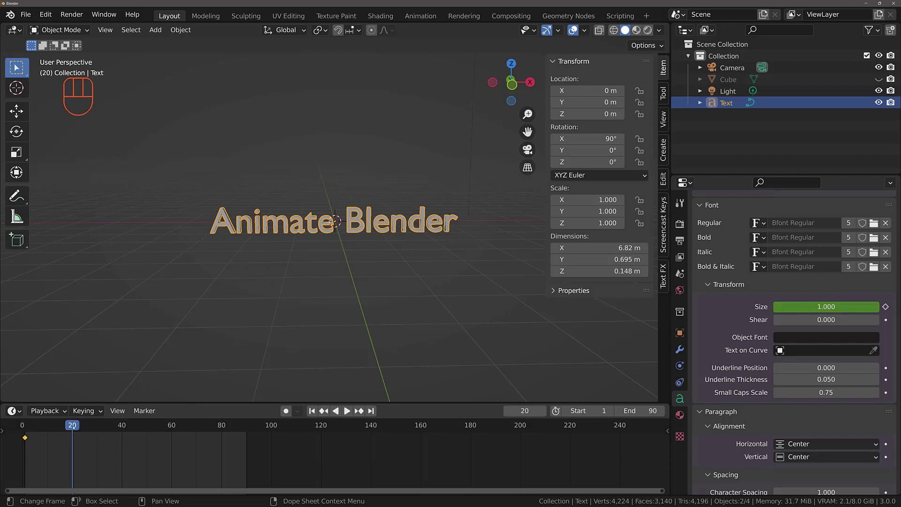
pyautogui.moveTo(826, 307); pyautogui.dragTo(845, 307)
pyautogui.doubleClick(819, 309)
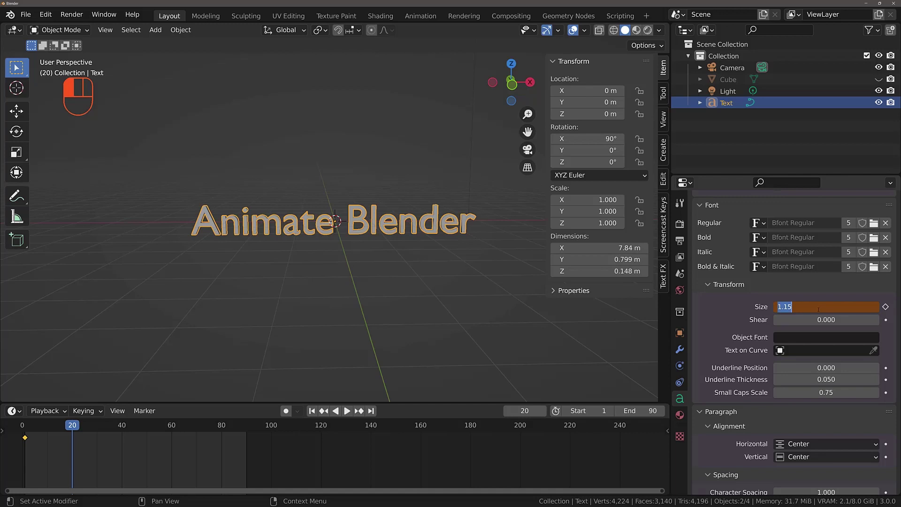
pyautogui.write('2')
pyautogui.press('Return')
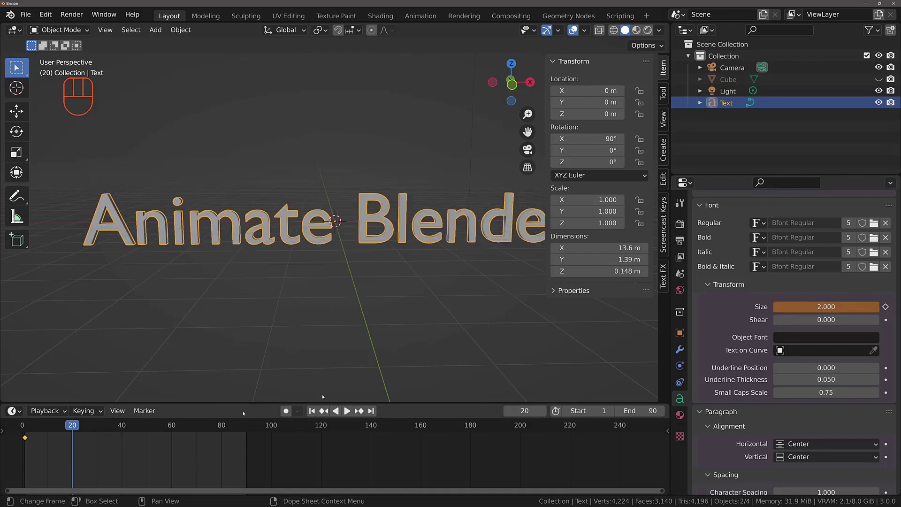
pyautogui.click(886, 306)
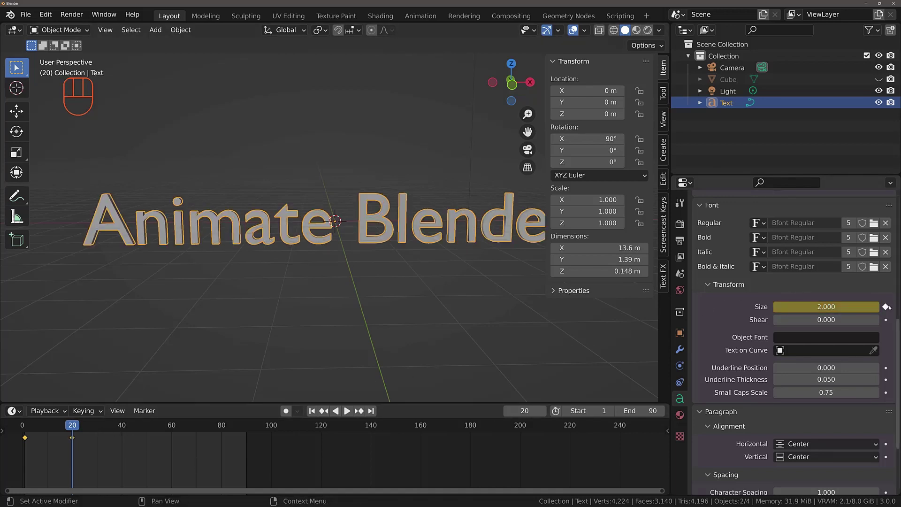
# Set the text's font size to 0.5 on frame 40 and keyframe it.
pyautogui.click(121, 427)
pyautogui.click(824, 307)
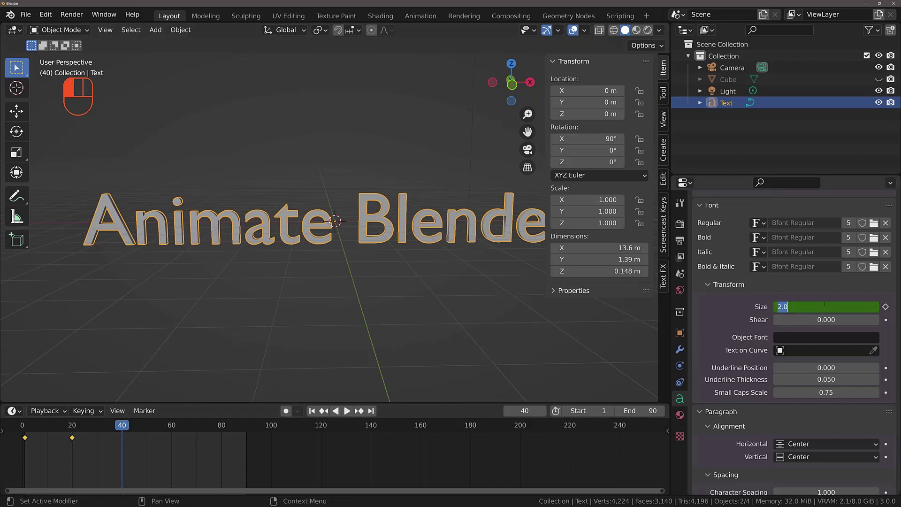
pyautogui.write('0.5')
pyautogui.press('Return')
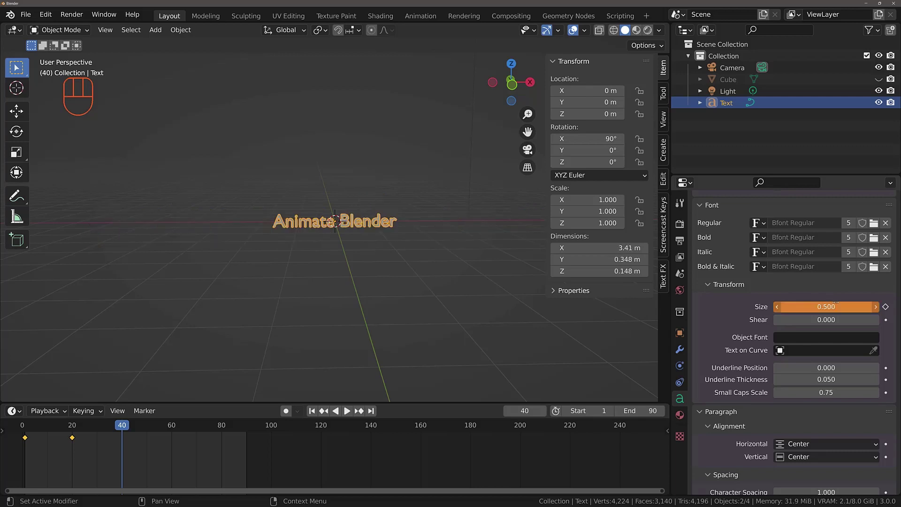
pyautogui.click(886, 306)
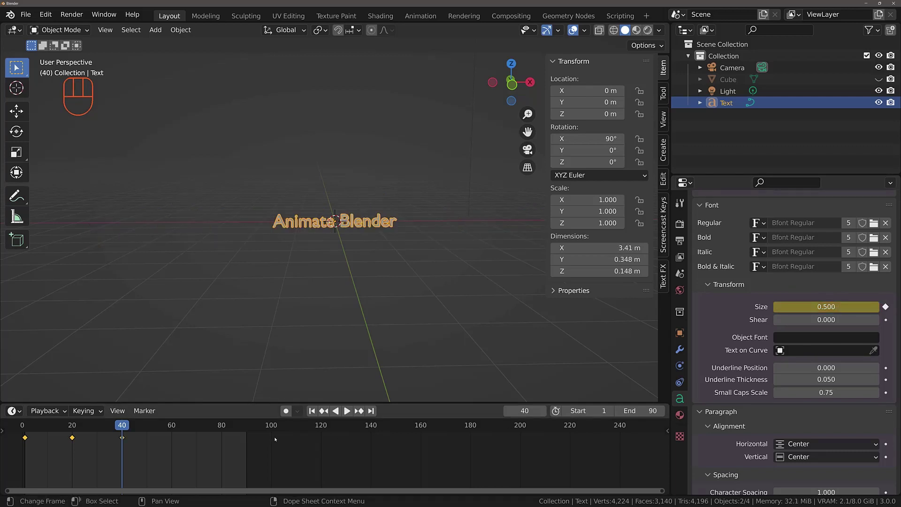
# Set the text's font size to 2 on frame 60 and keyframe it.
pyautogui.click(172, 427)
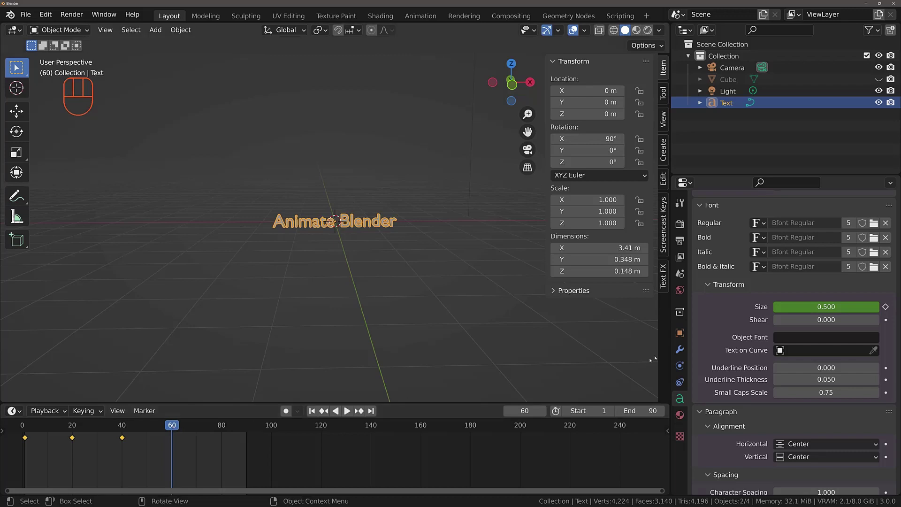
pyautogui.click(794, 306)
pyautogui.write('2')
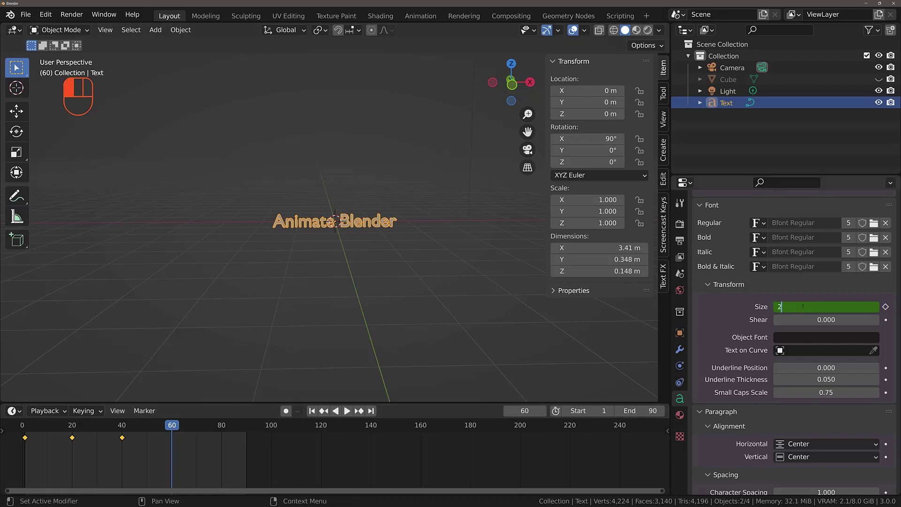
pyautogui.press('Return')
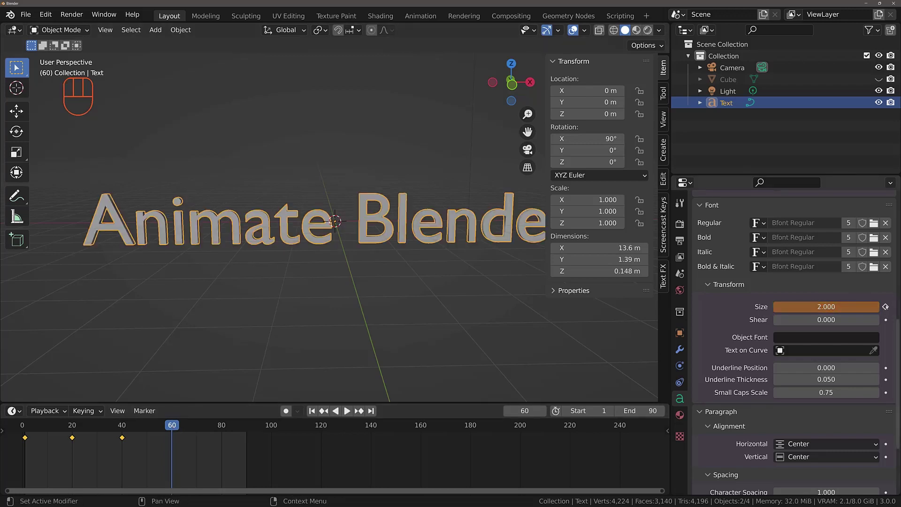
pyautogui.click(886, 306)
# Set the text's font size to 0.5 on frame 80 and keyframe it.
pyautogui.click(219, 426)
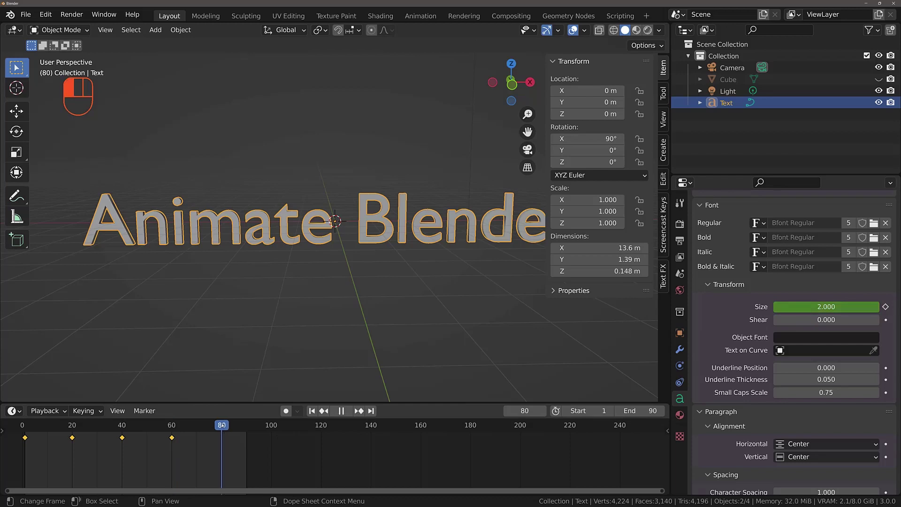
pyautogui.click(847, 306)
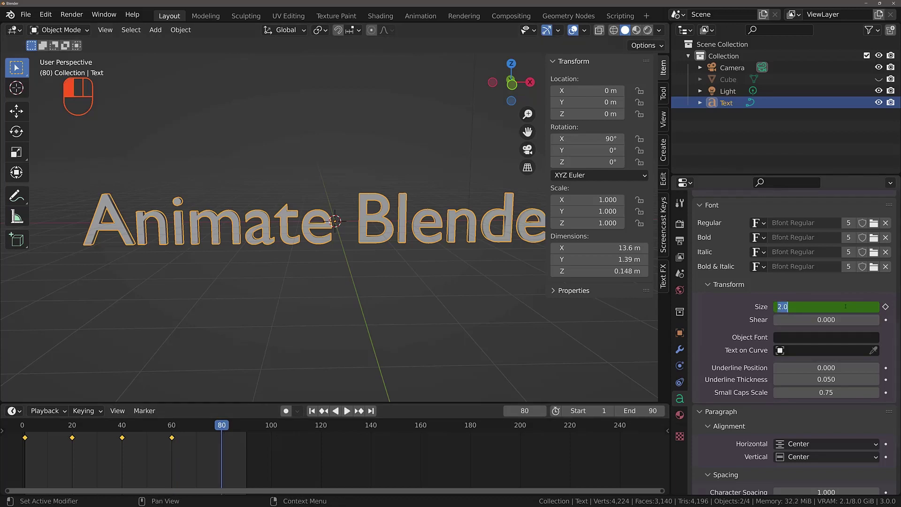
pyautogui.press('BackSpace')
pyautogui.write('0.5')
pyautogui.press('Return')
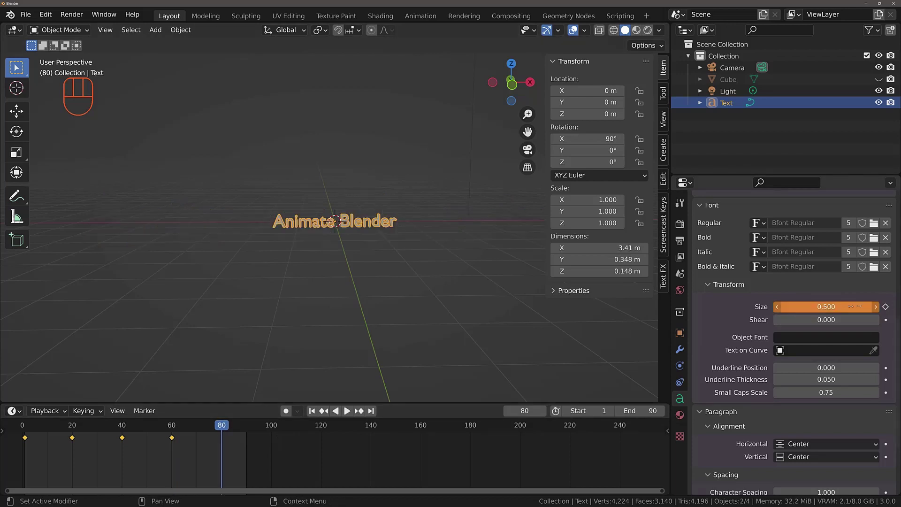
pyautogui.click(886, 306)
pyautogui.click(887, 307)
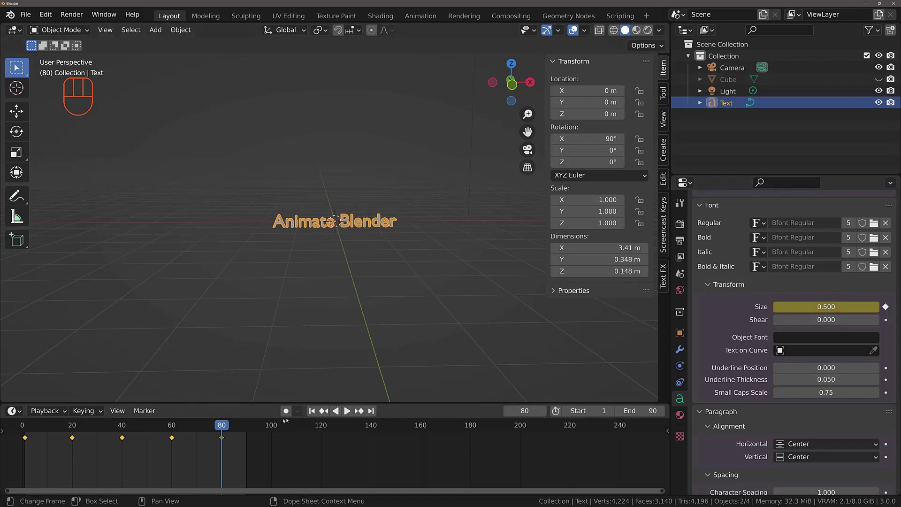
# Extend the animation's end frame to 120.
pyautogui.click(245, 429)
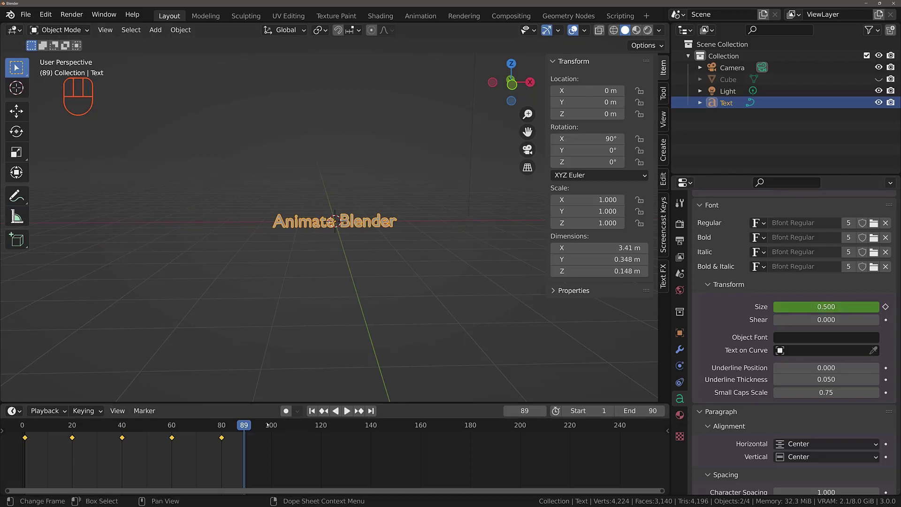
pyautogui.click(638, 410)
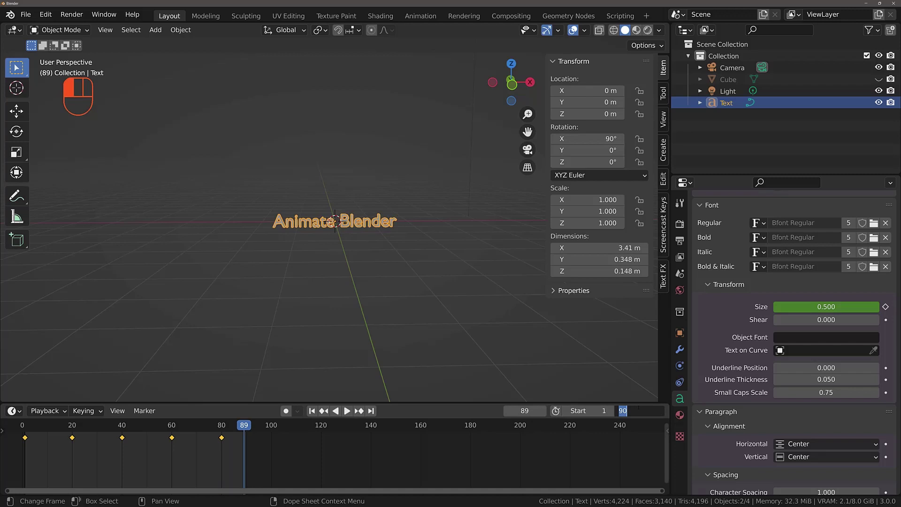
pyautogui.write('120')
pyautogui.press('Return')
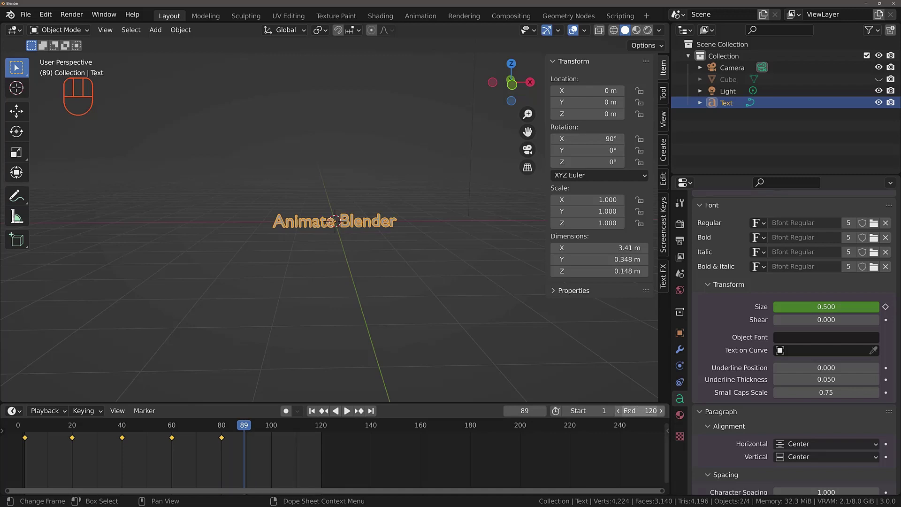
# Set the text's font size to 1 on frame 100 and keyframe it.
pyautogui.click(270, 431)
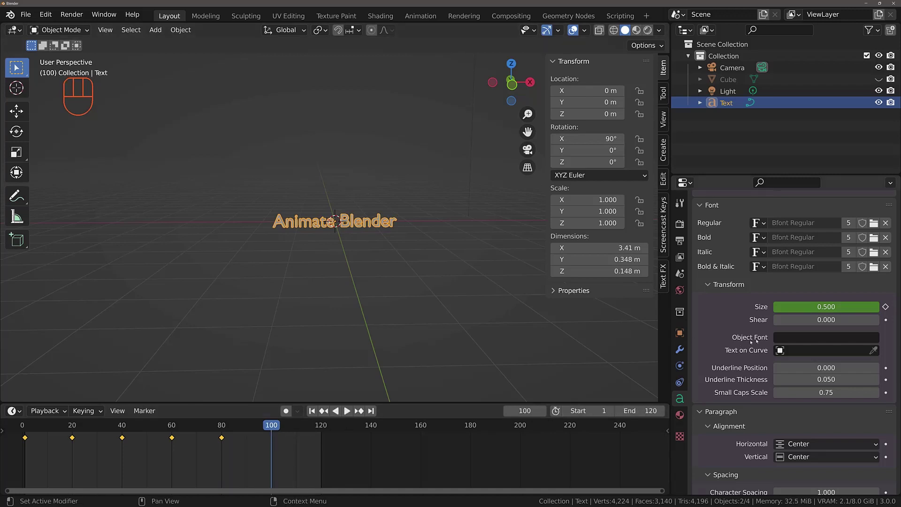
pyautogui.click(831, 307)
pyautogui.write('1')
pyautogui.press('Return')
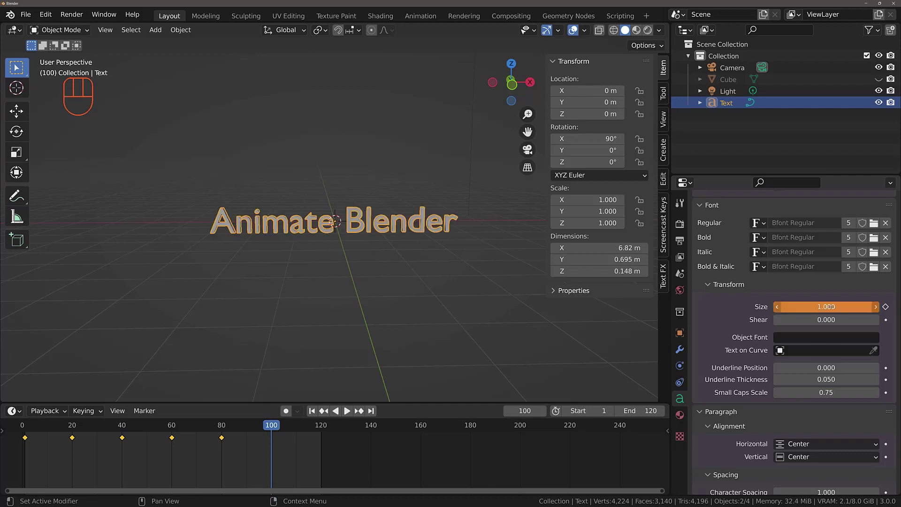
pyautogui.click(886, 307)
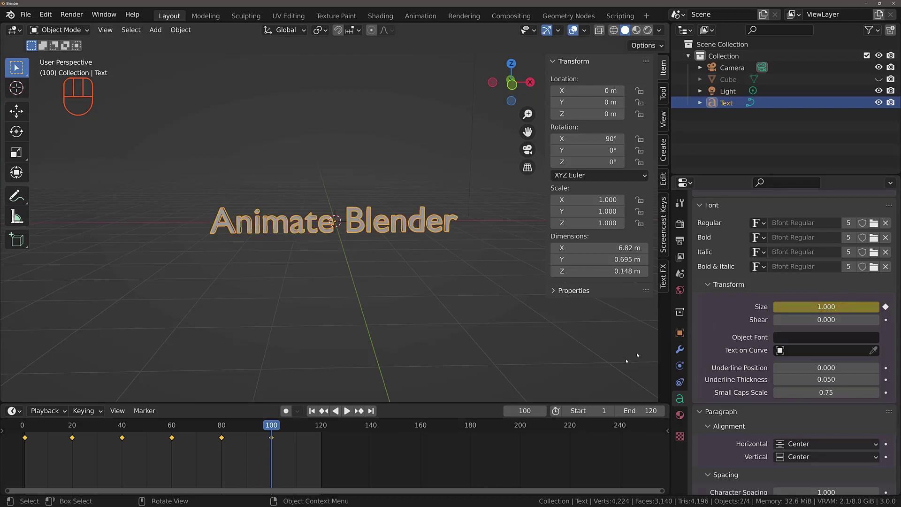
# Play back the font size animation from the first frame, then stop it.
pyautogui.click(311, 411)
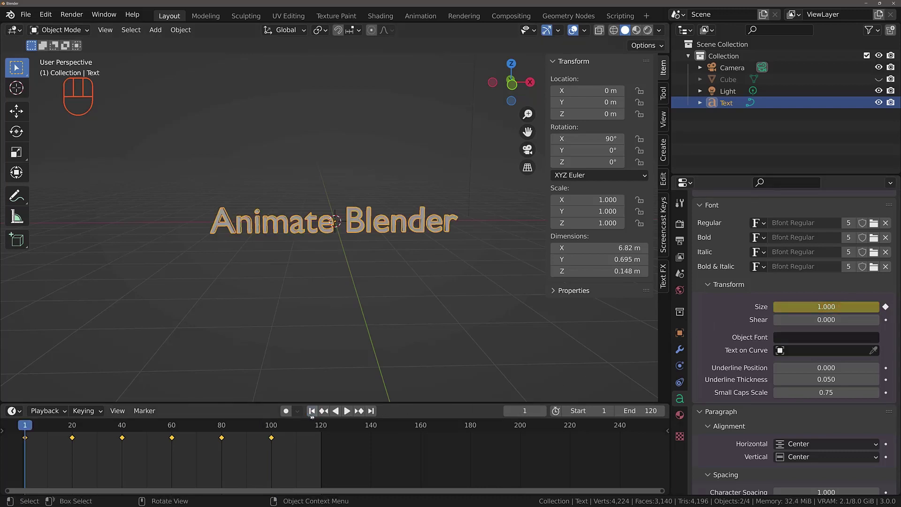
pyautogui.click(346, 411)
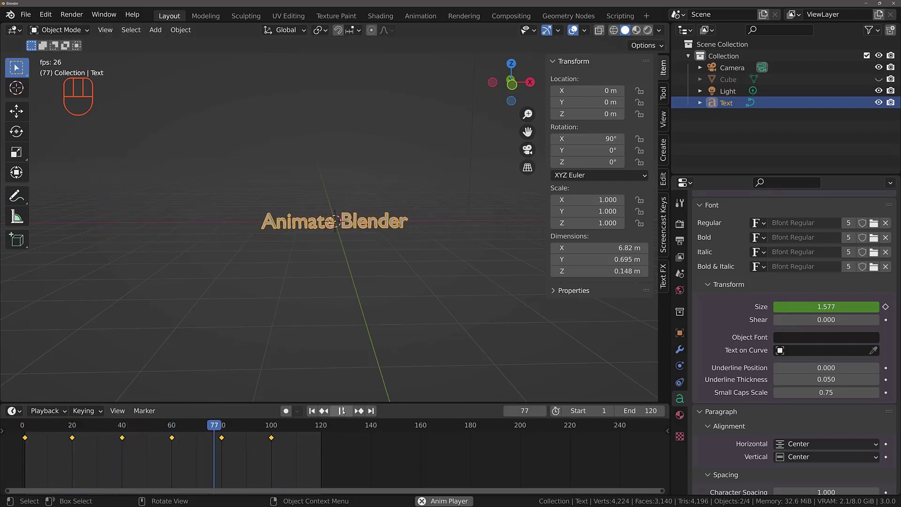
pyautogui.click(341, 410)
# Return to frame 1 and delete all of the text's font size keyframes.
pyautogui.click(312, 411)
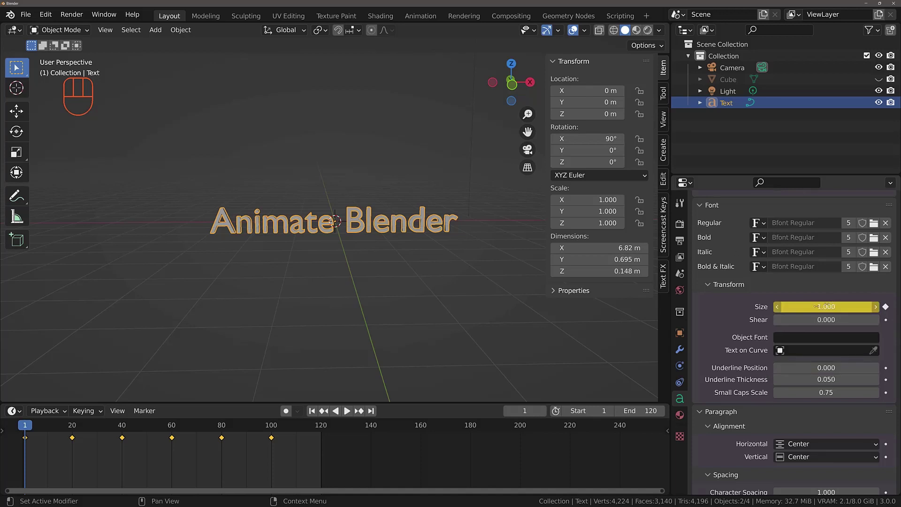
pyautogui.press('x')
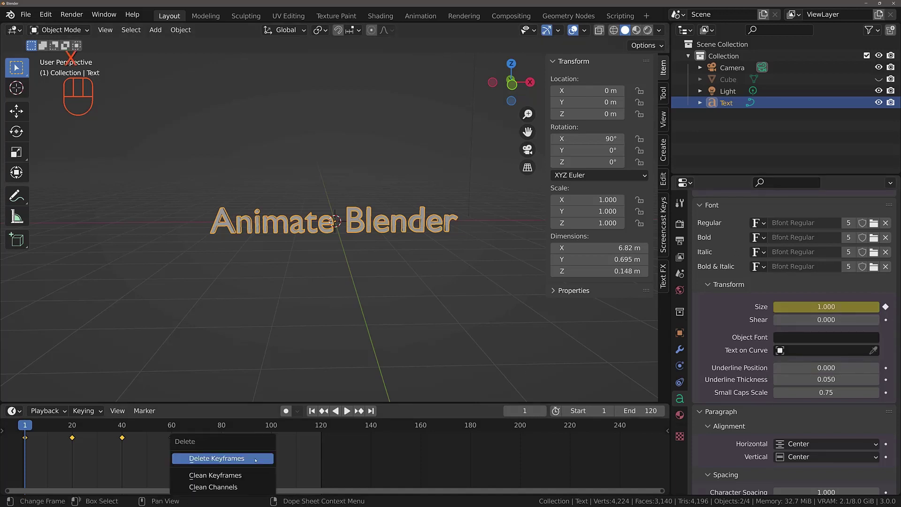
pyautogui.click(256, 459)
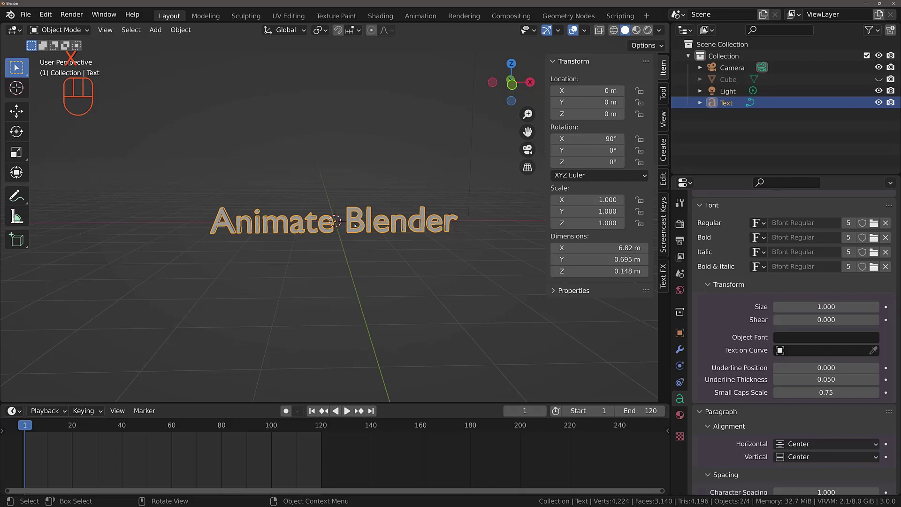
# Align the camera to an angled view of the text.
pyautogui.moveTo(353, 231); pyautogui.dragTo(380, 248, button='middle')
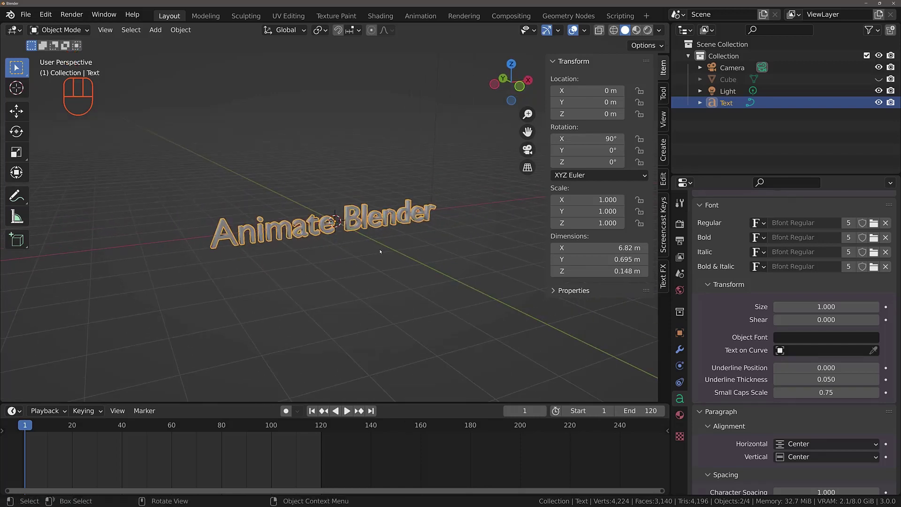
pyautogui.hotkey('ctrl', 'alt')
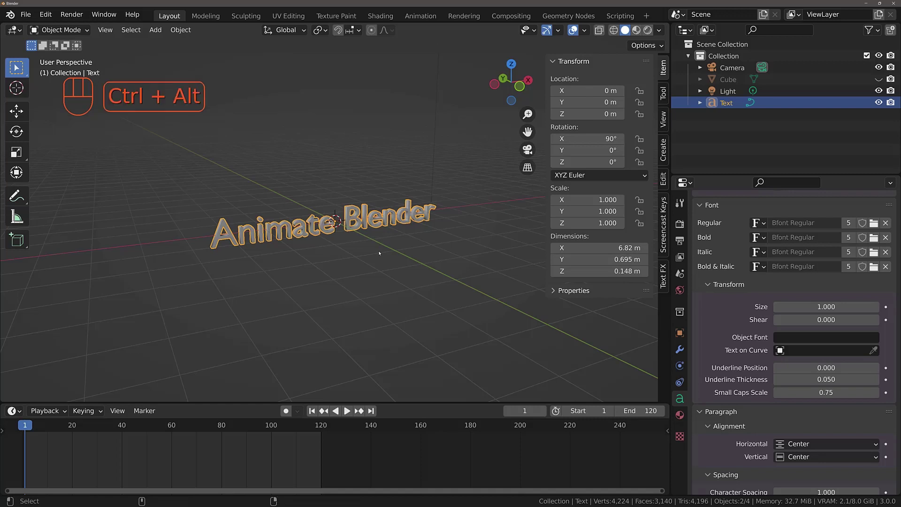
pyautogui.press('ctrl+alt+KP_0')
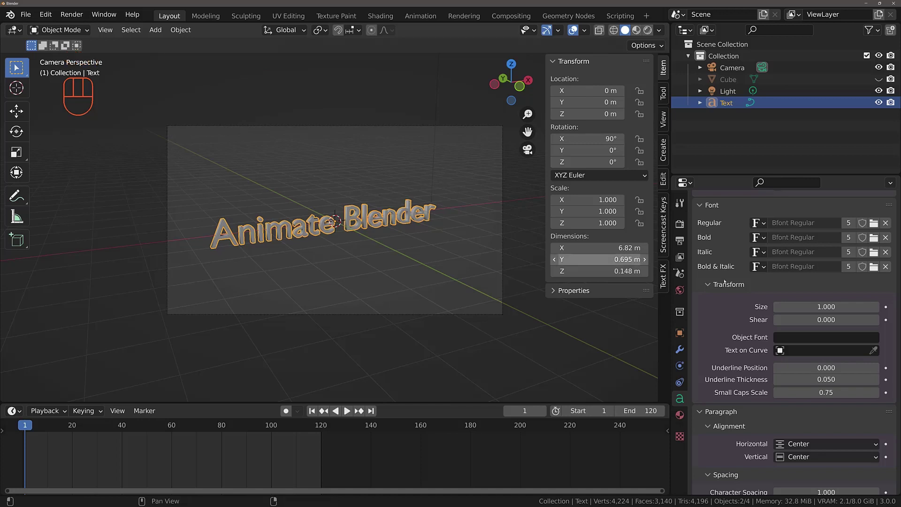
# Try out the text's paragraph offset and font shear values.
pyautogui.scroll(-5, 841, 341)
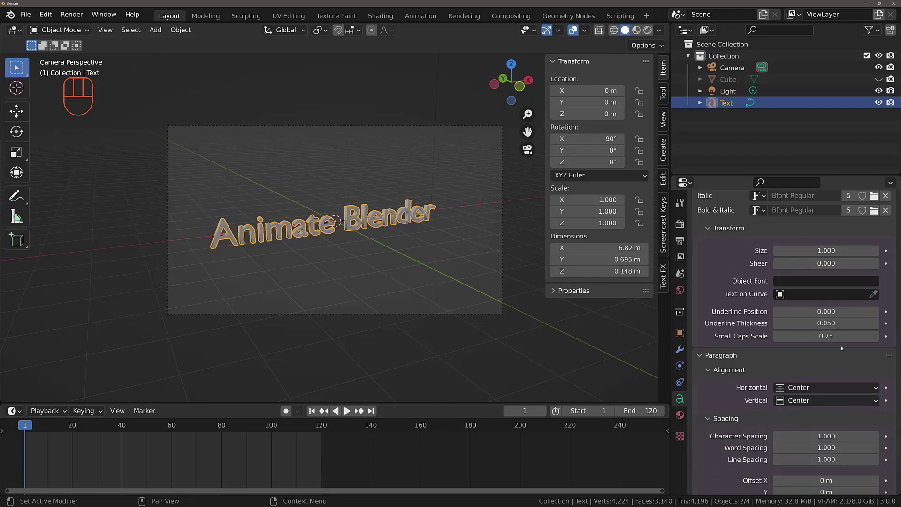
pyautogui.moveTo(807, 440); pyautogui.dragTo(792, 451)
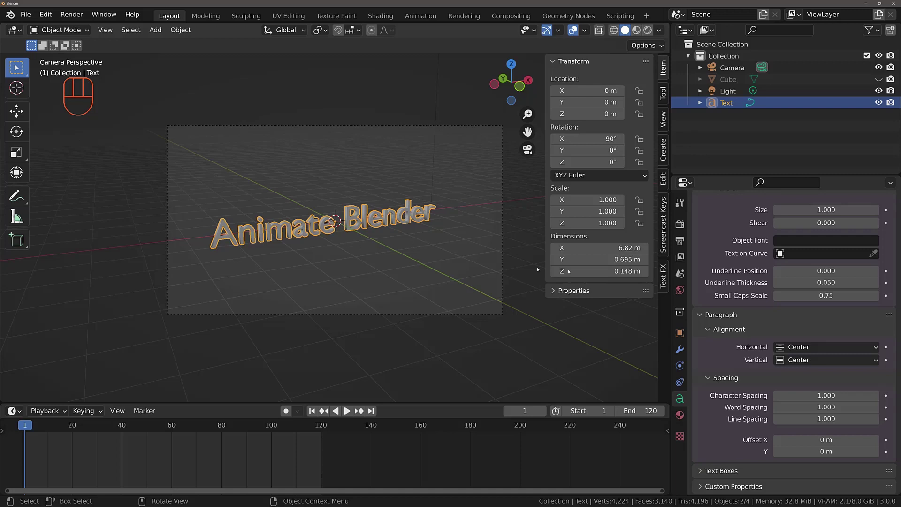
pyautogui.scroll(4, 835, 304)
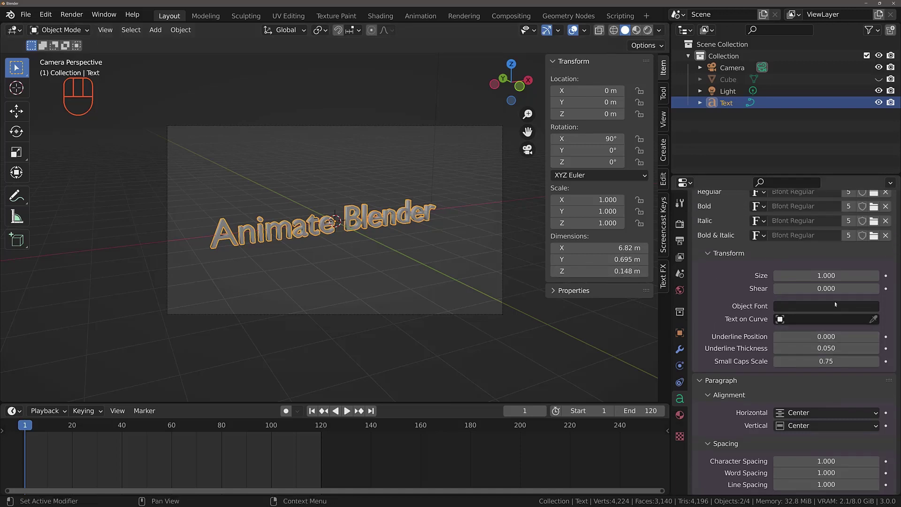
pyautogui.moveTo(826, 288)
pyautogui.mouseDown()
pyautogui.moveTo(850, 289)
pyautogui.moveTo(798, 288)
pyautogui.moveTo(852, 288)
pyautogui.moveTo(812, 288)
pyautogui.moveTo(826, 289)
pyautogui.mouseUp()
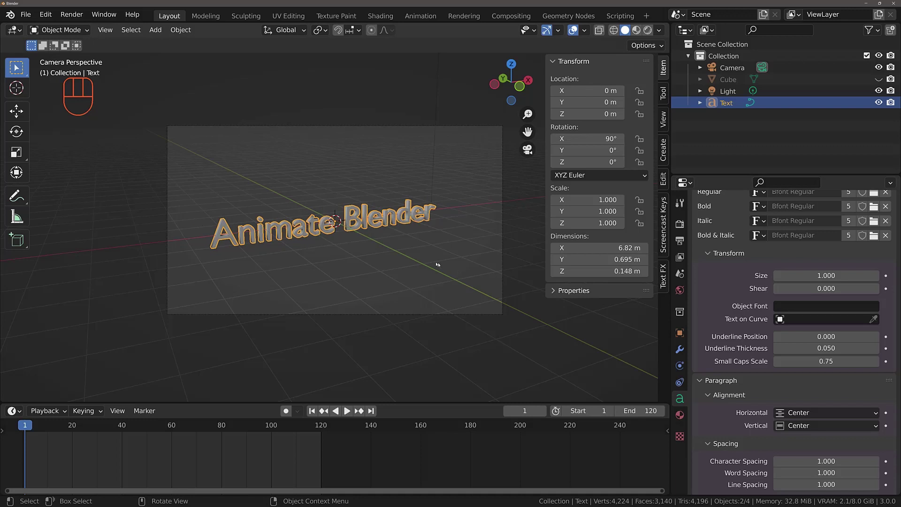
# Set the text's Offset X to 9.9 m and Shear to 1.000, and keyframe both on frame 1.
pyautogui.scroll(-3, 822, 440)
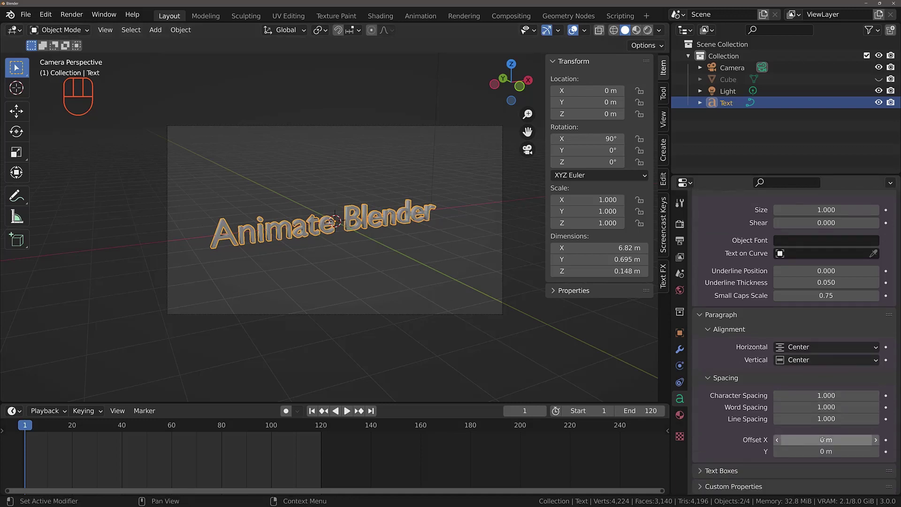
pyautogui.moveTo(822, 440); pyautogui.dragTo(897, 440)
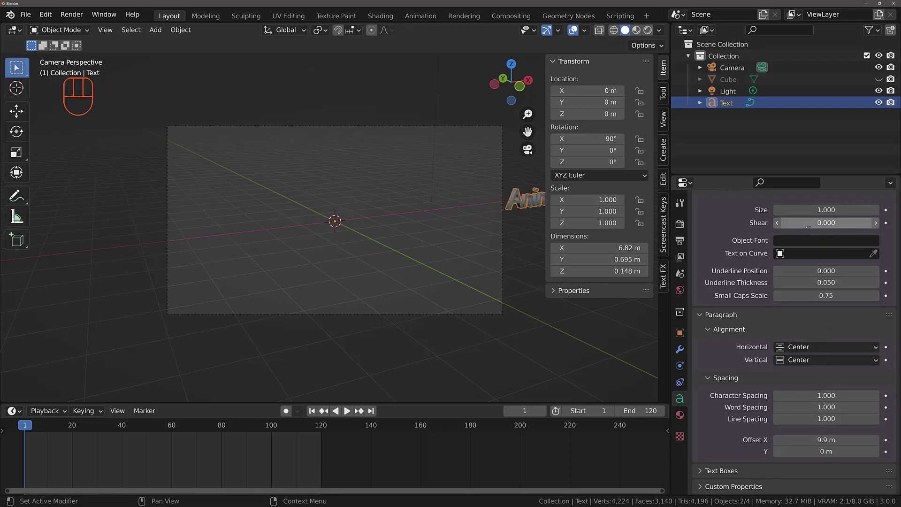
pyautogui.moveTo(827, 223); pyautogui.dragTo(873, 223)
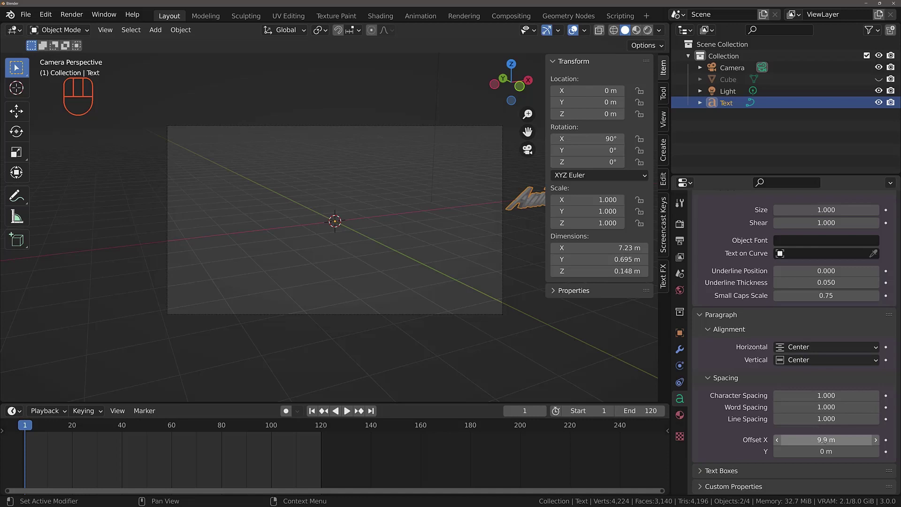
pyautogui.click(887, 440)
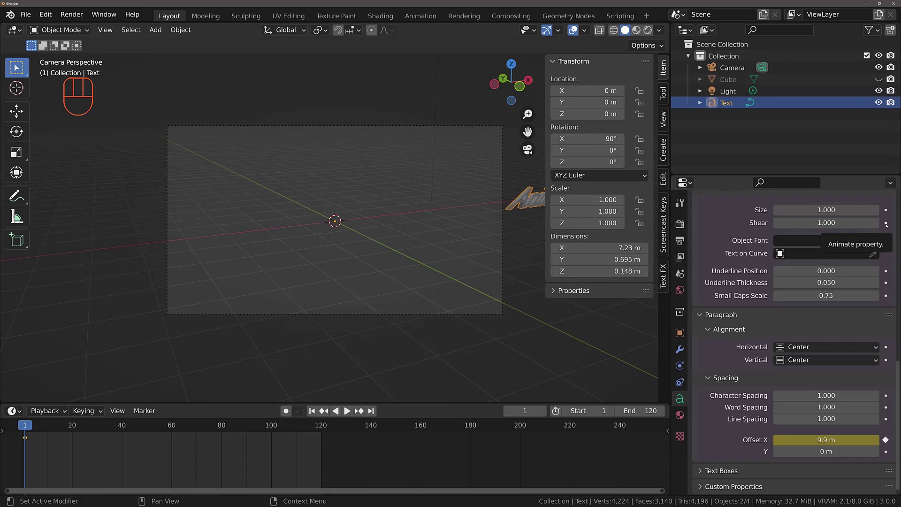
pyautogui.click(886, 223)
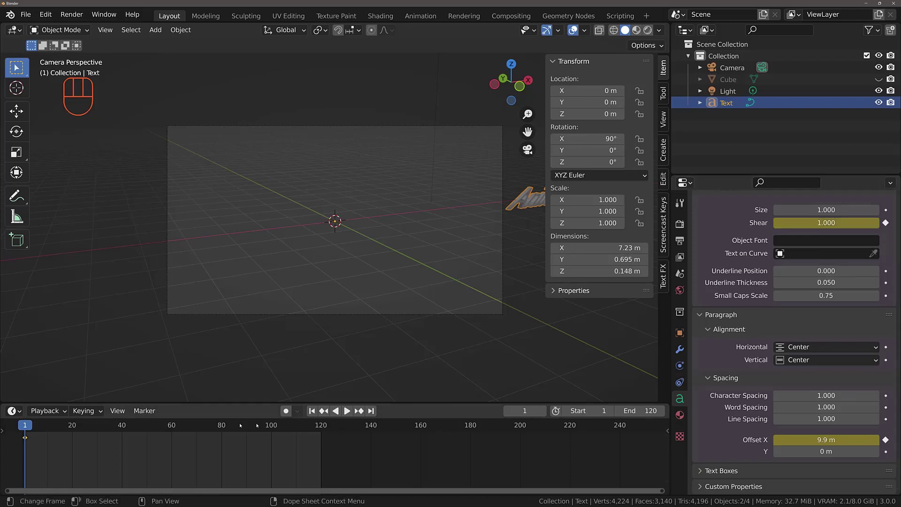
# On frame 60, set the text's Offset X to 0 m and keyframe it together with the Shear at 1.000.
pyautogui.moveTo(25, 426); pyautogui.dragTo(172, 425)
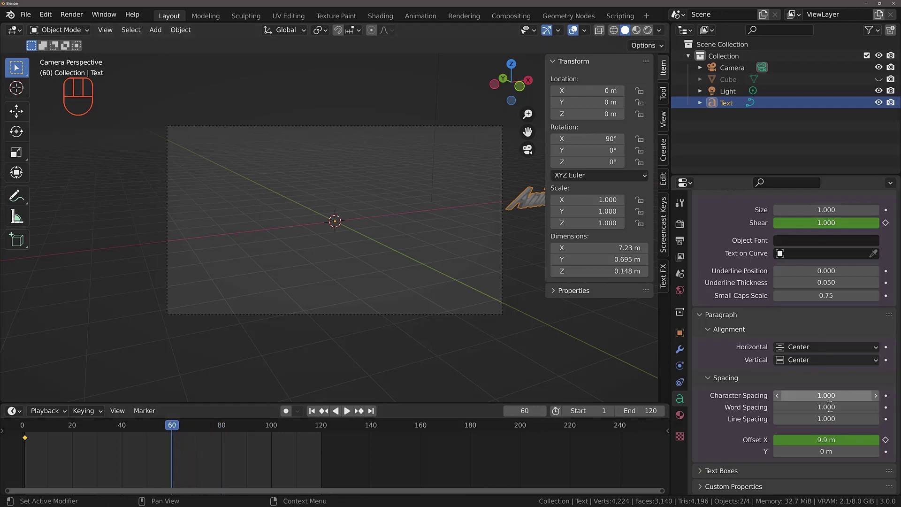
pyautogui.moveTo(862, 440); pyautogui.dragTo(838, 440)
pyautogui.rightClick(839, 440)
pyautogui.click(862, 440)
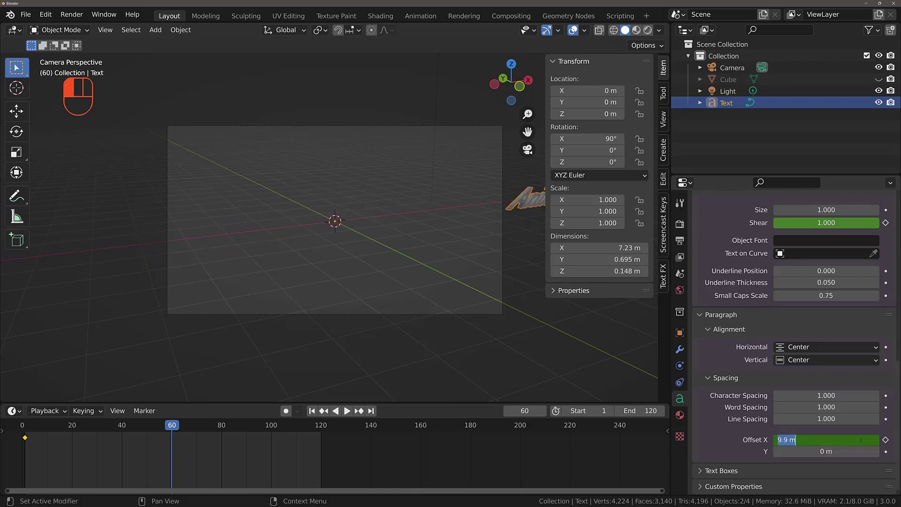
pyautogui.write('0')
pyautogui.press('Return')
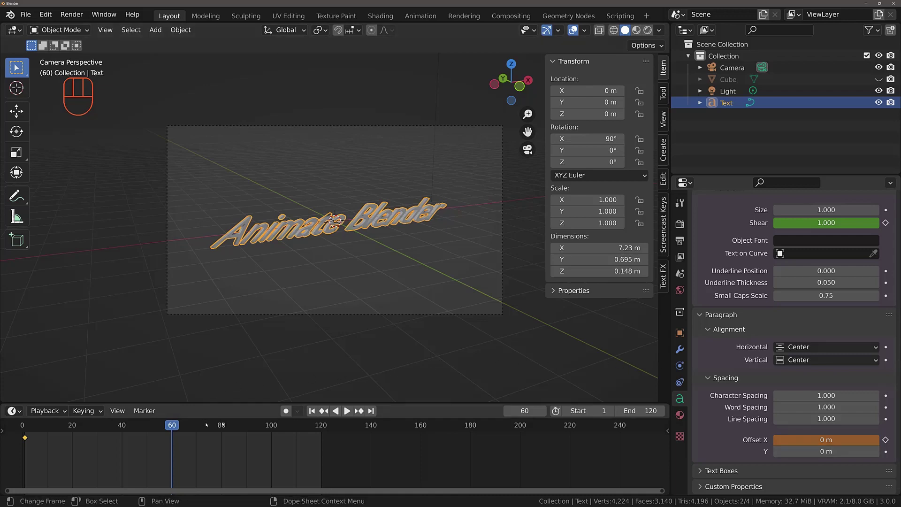
pyautogui.click(886, 439)
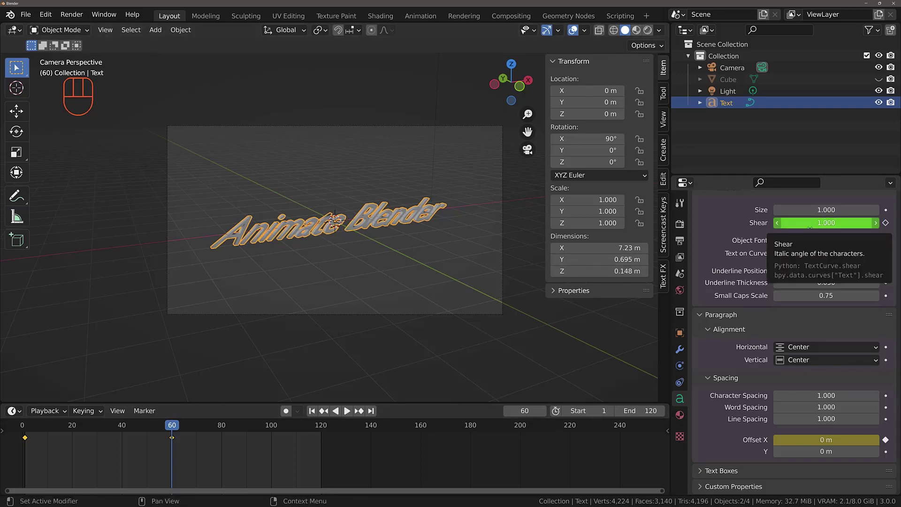
pyautogui.click(887, 223)
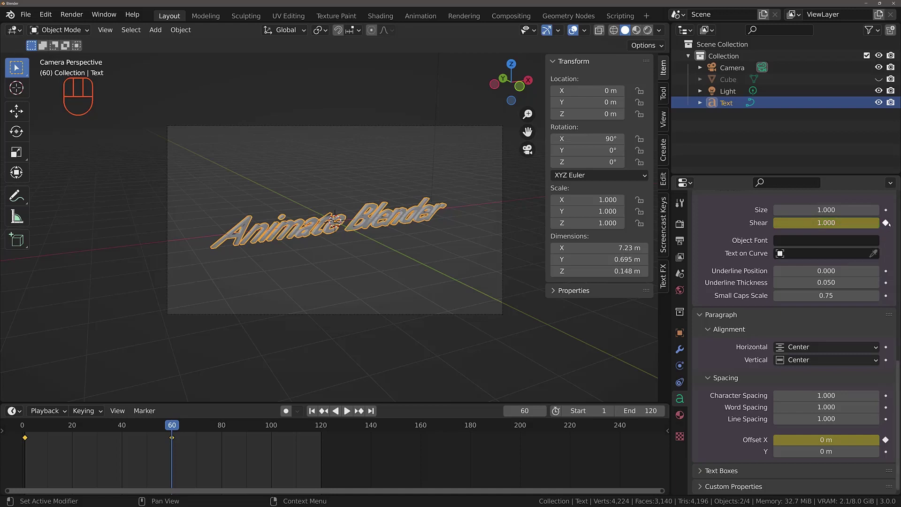
# On frame 70, set the text's font Shear to -1.000 and keyframe it.
pyautogui.press('space')
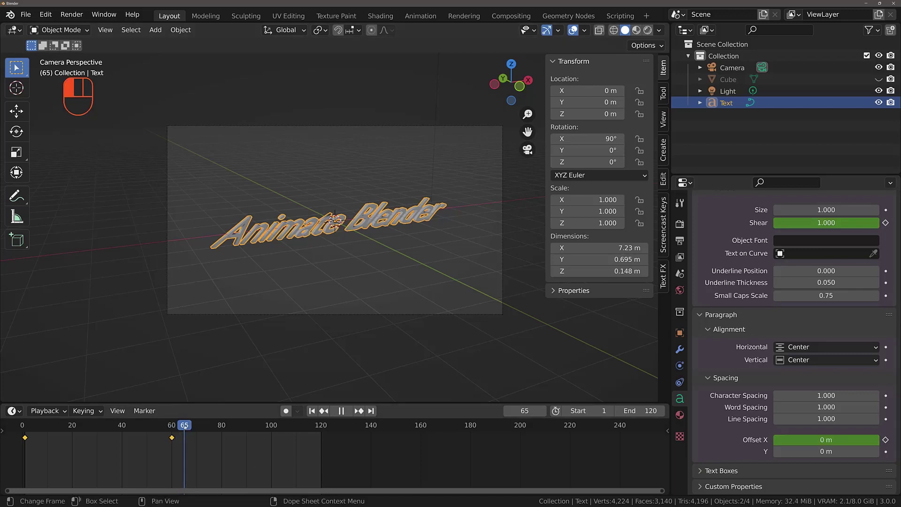
pyautogui.moveTo(199, 426); pyautogui.dragTo(197, 427)
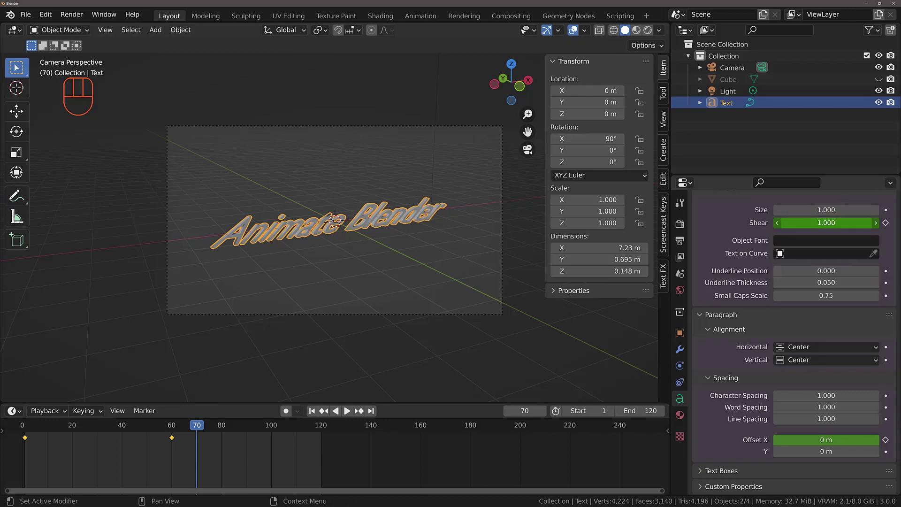
pyautogui.moveTo(829, 223); pyautogui.dragTo(789, 222)
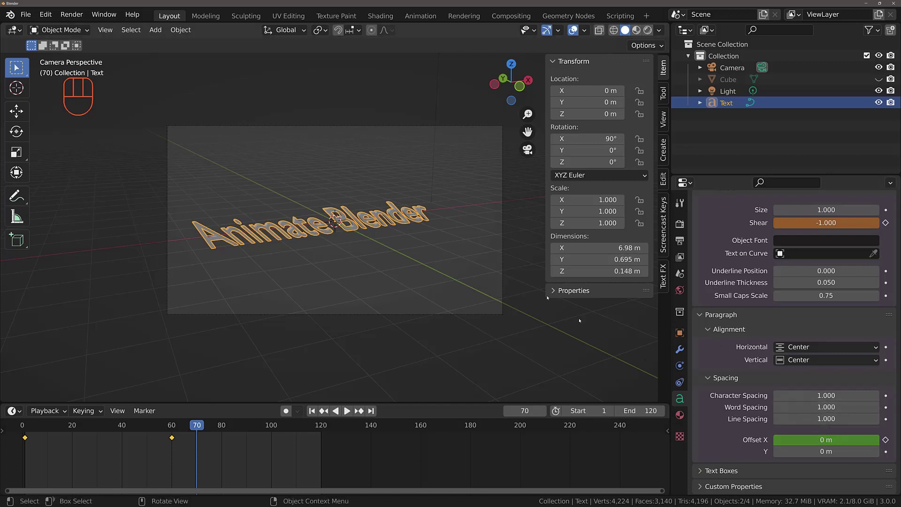
pyautogui.click(886, 223)
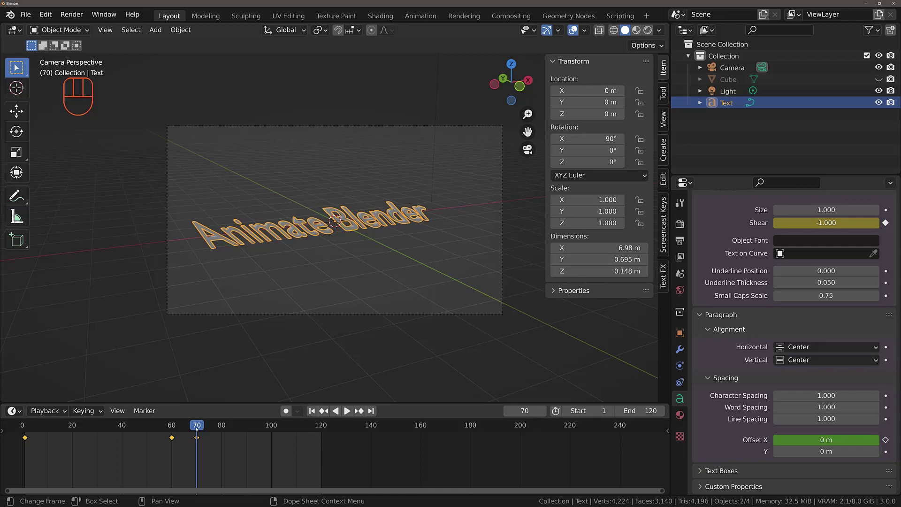
# On frame 80, set the text's Shear to 0.3 and keyframe it.
pyautogui.moveTo(204, 428); pyautogui.dragTo(222, 428)
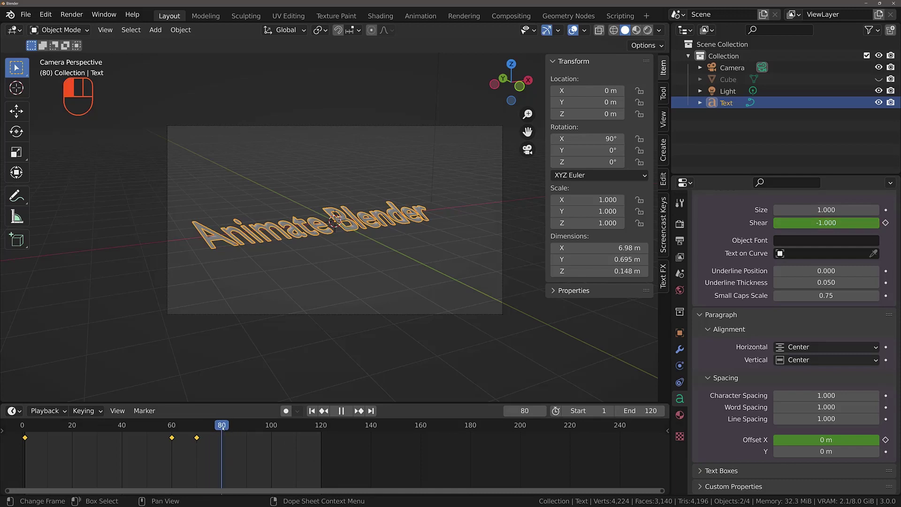
pyautogui.click(825, 224)
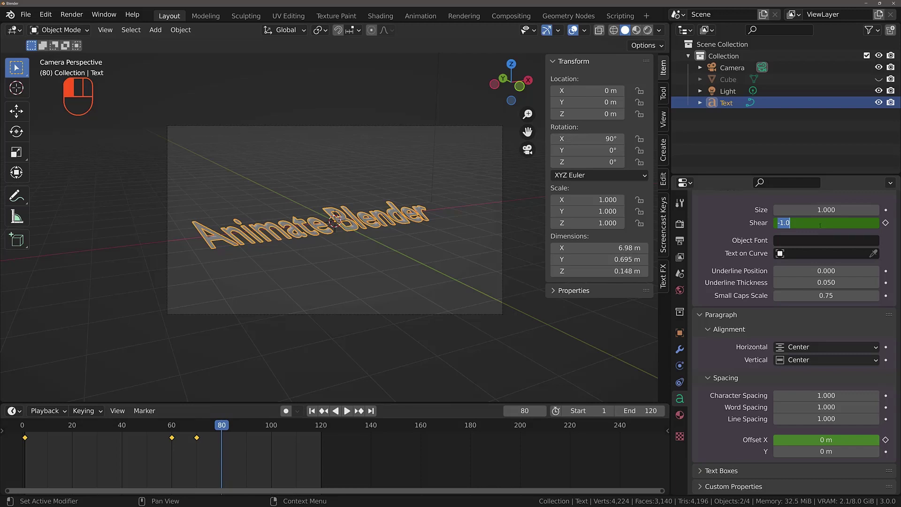
pyautogui.press('BackSpace')
pyautogui.write('0.3')
pyautogui.press('Return')
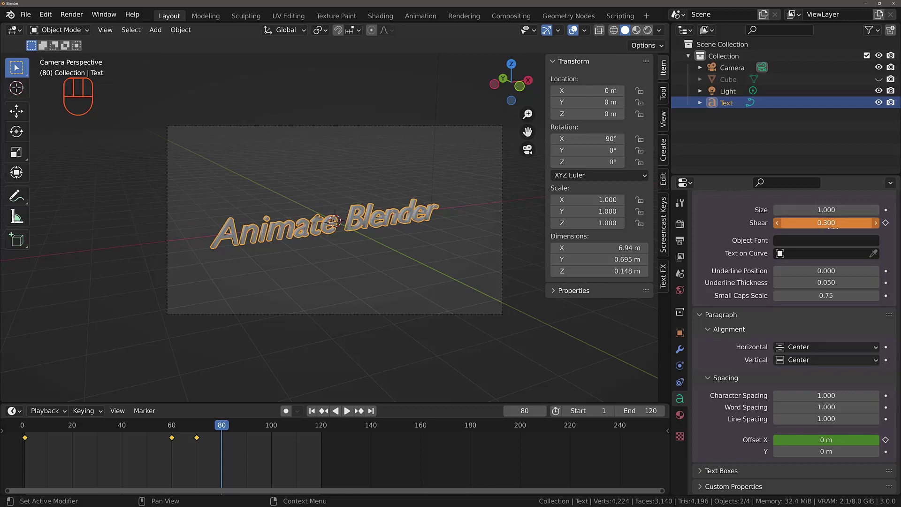
pyautogui.click(886, 223)
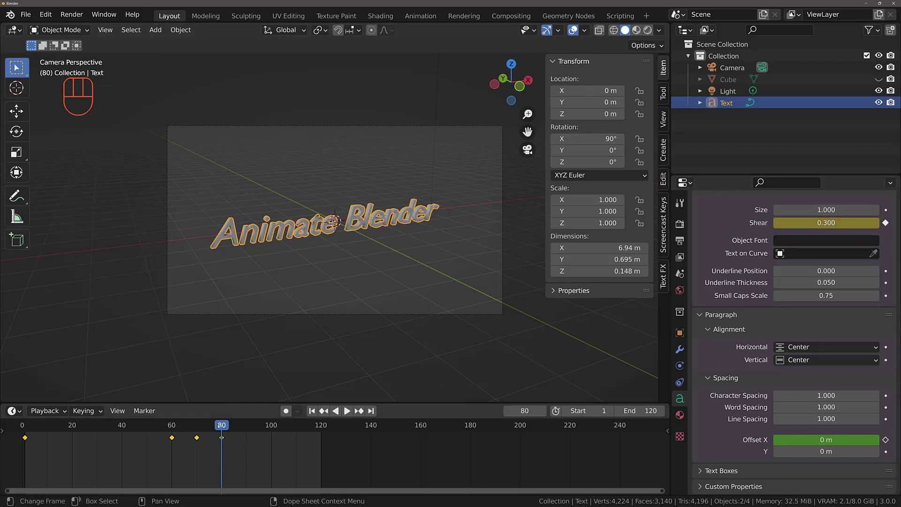
# On frame 94, set the text's Shear to 0 and keyframe it.
pyautogui.click(347, 411)
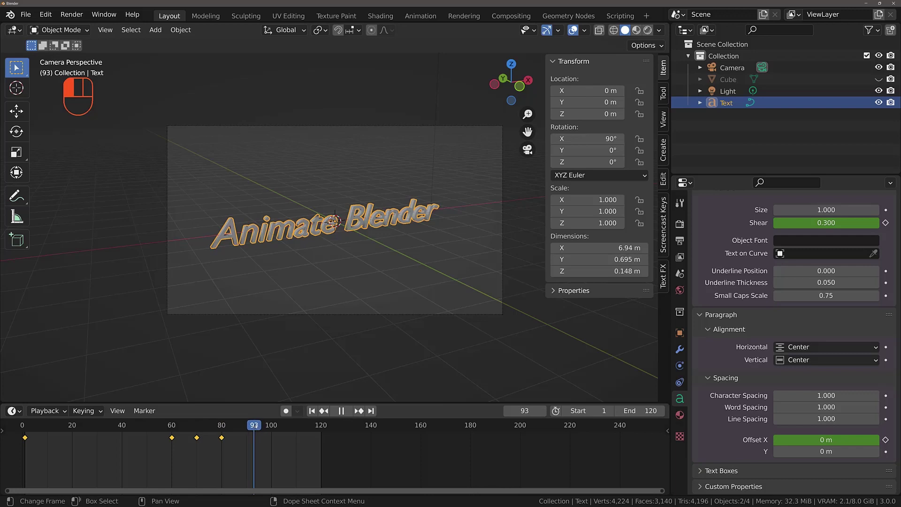
pyautogui.press('space')
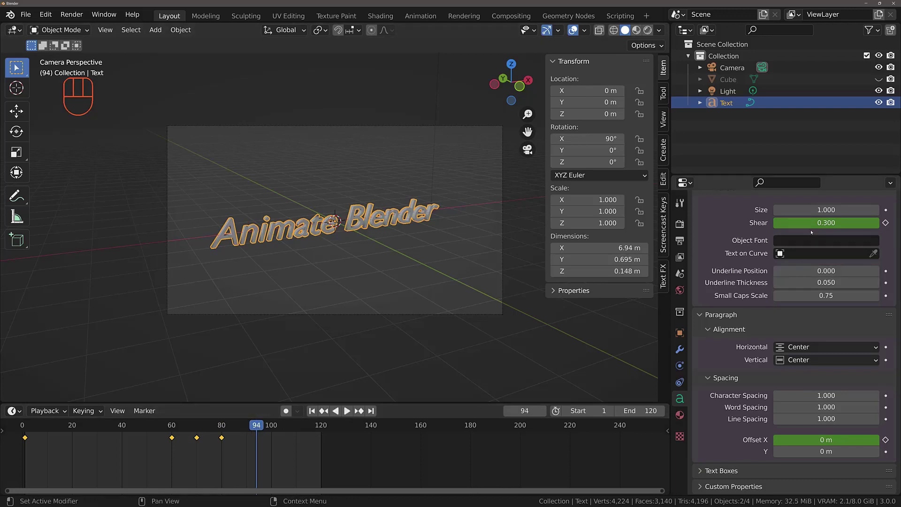
pyautogui.click(806, 224)
pyautogui.write('0')
pyautogui.press('Return')
pyautogui.press('i')
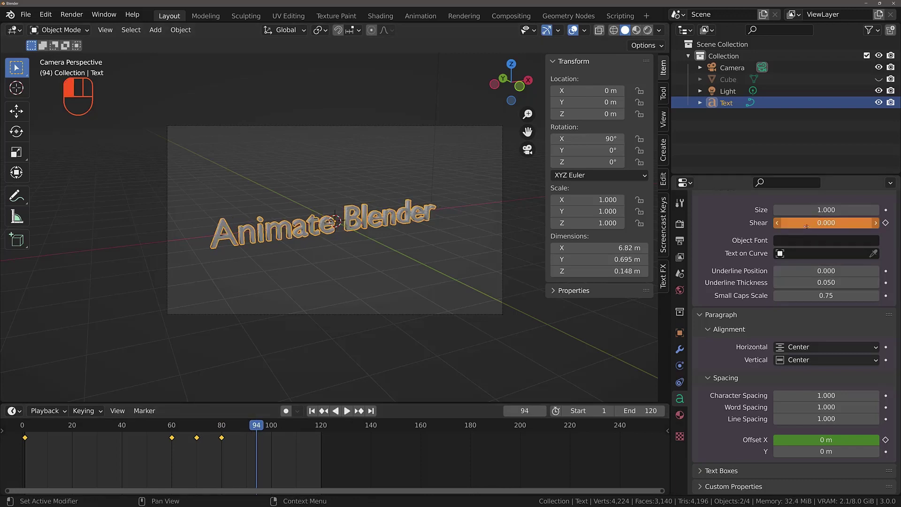
pyautogui.click(885, 223)
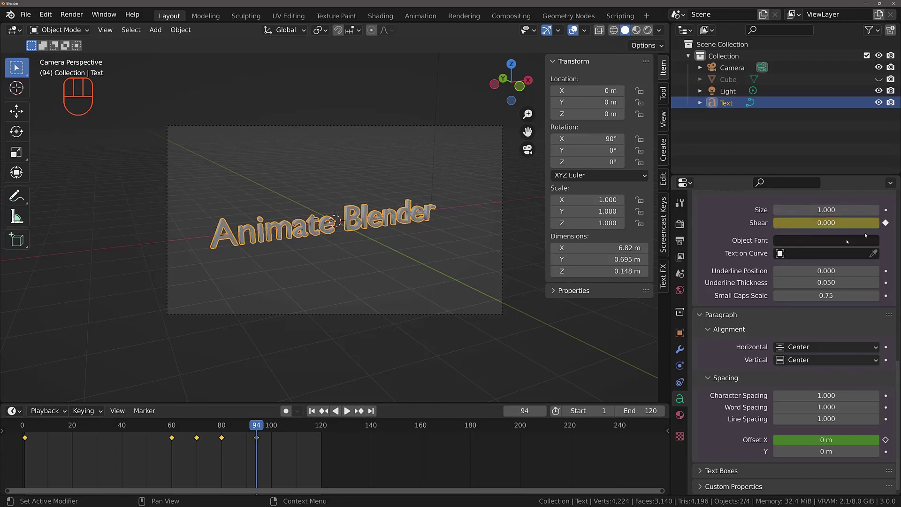
# Play the animation from frame 1 to review the combined offset and shear motion.
pyautogui.hotkey('shift', 'Left')
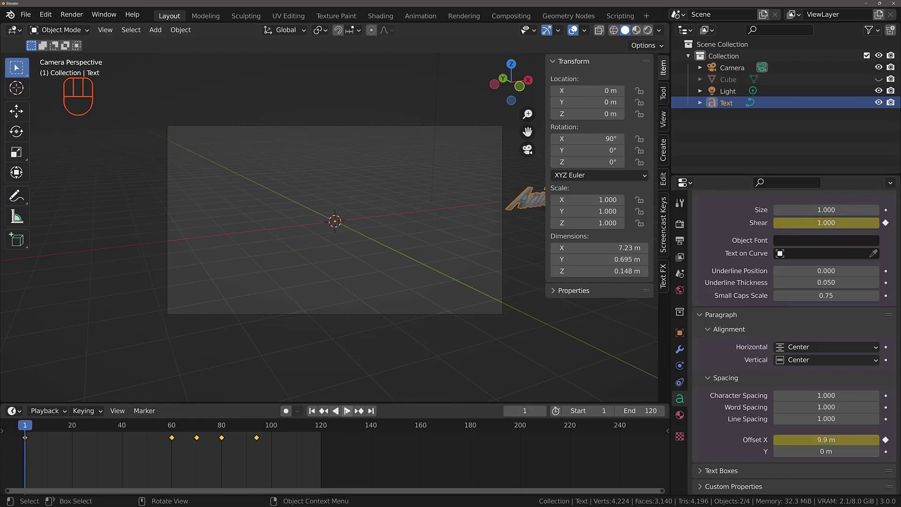
pyautogui.click(347, 411)
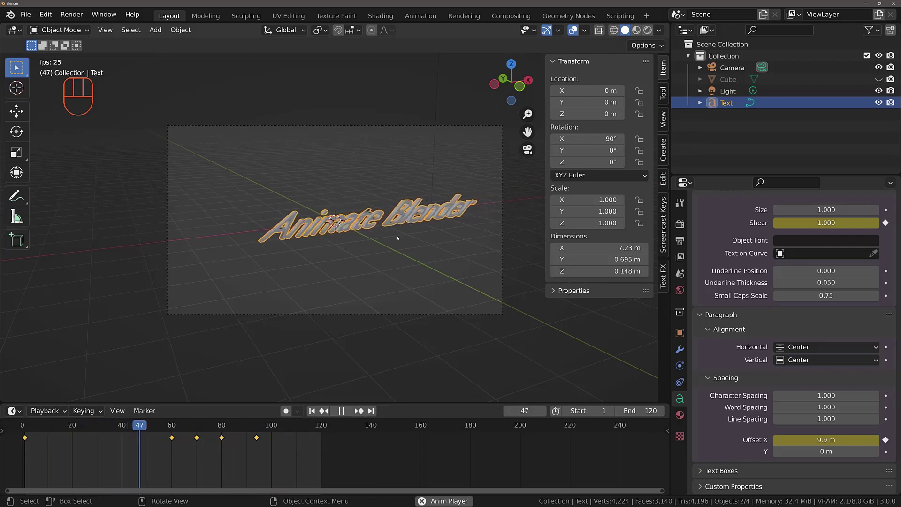
pyautogui.press('space')
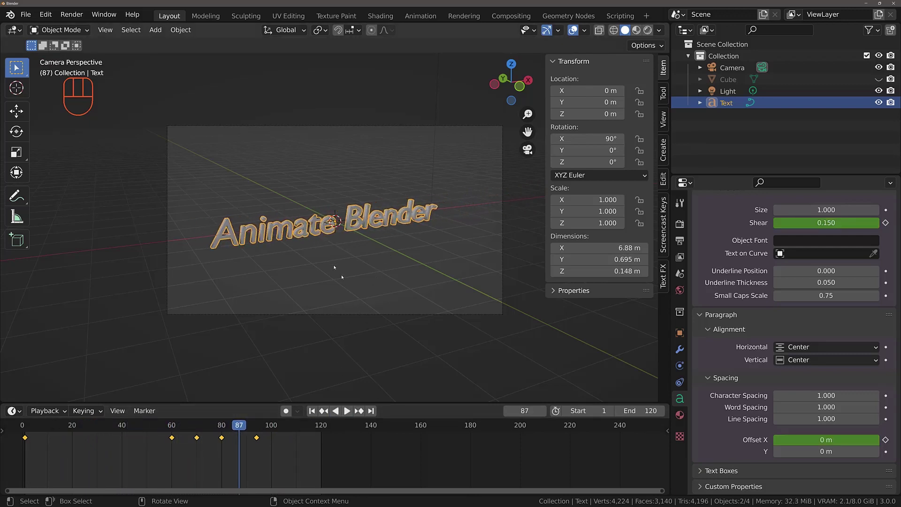
# Move to frame 60, delete all of the text's keyframes and reset its Shear to 0.
pyautogui.moveTo(239, 425); pyautogui.dragTo(172, 425)
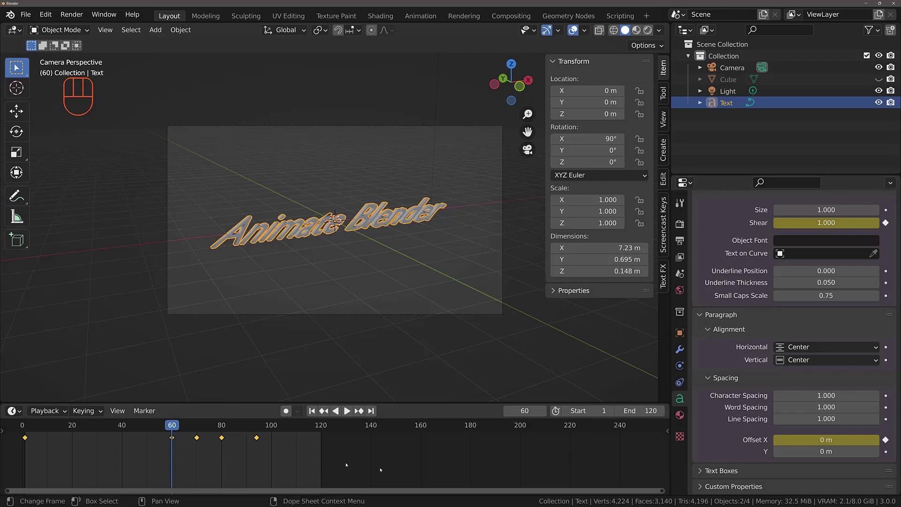
pyautogui.press('x')
pyautogui.click(269, 462)
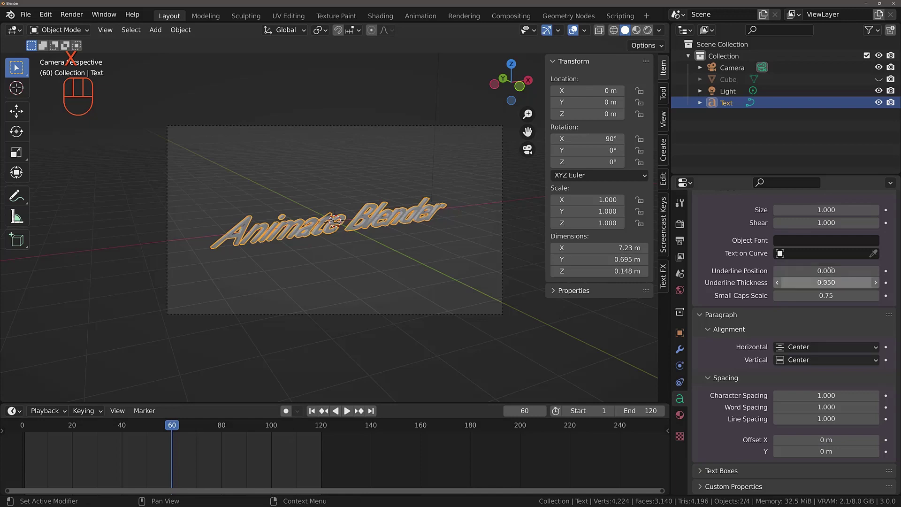
pyautogui.click(832, 223)
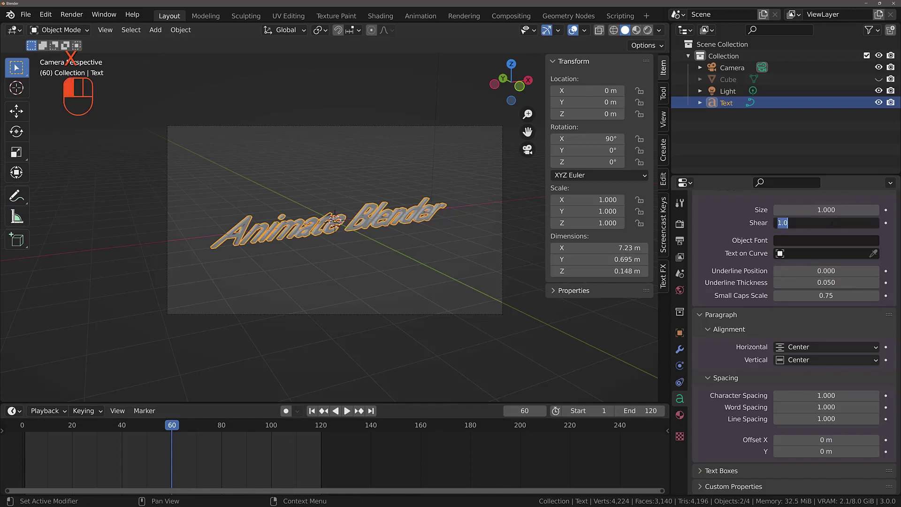
pyautogui.write('0')
pyautogui.press('Return')
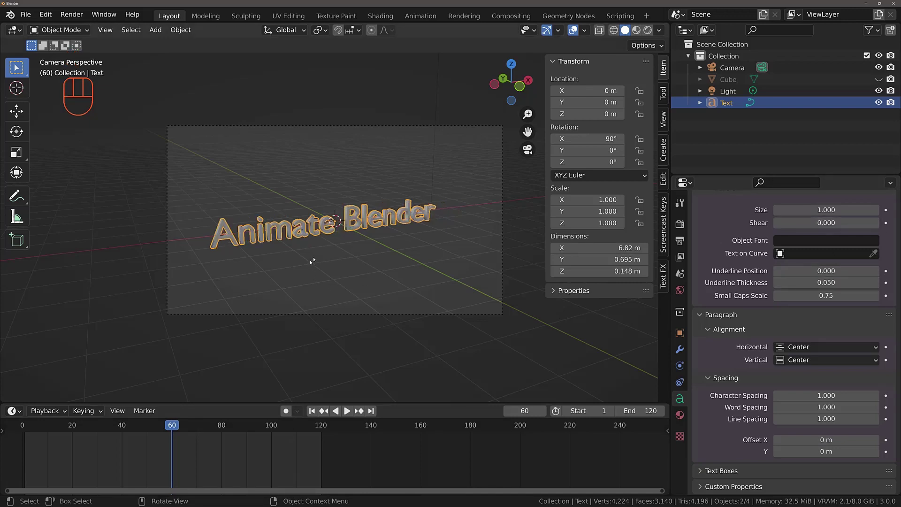
# Raise the text along the global Z axis by about 0.24 m.
pyautogui.press('g')
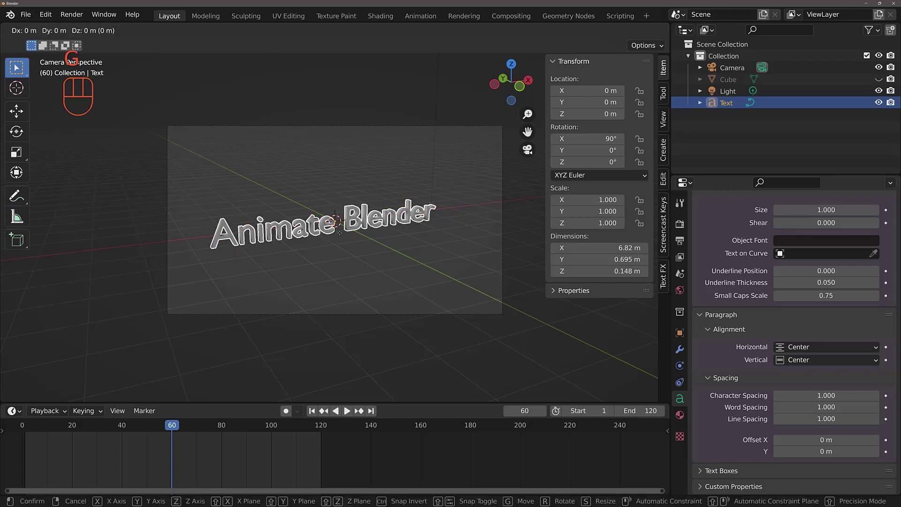
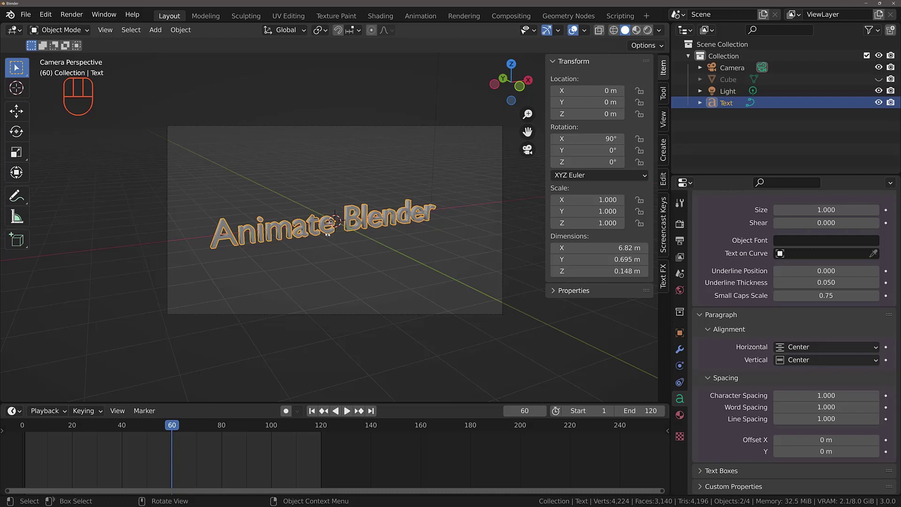
pyautogui.press('g')
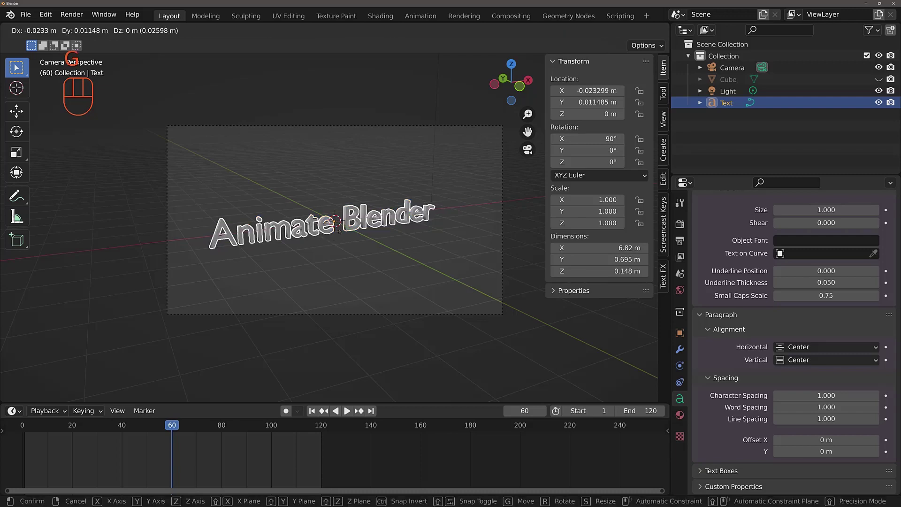
pyautogui.press('z')
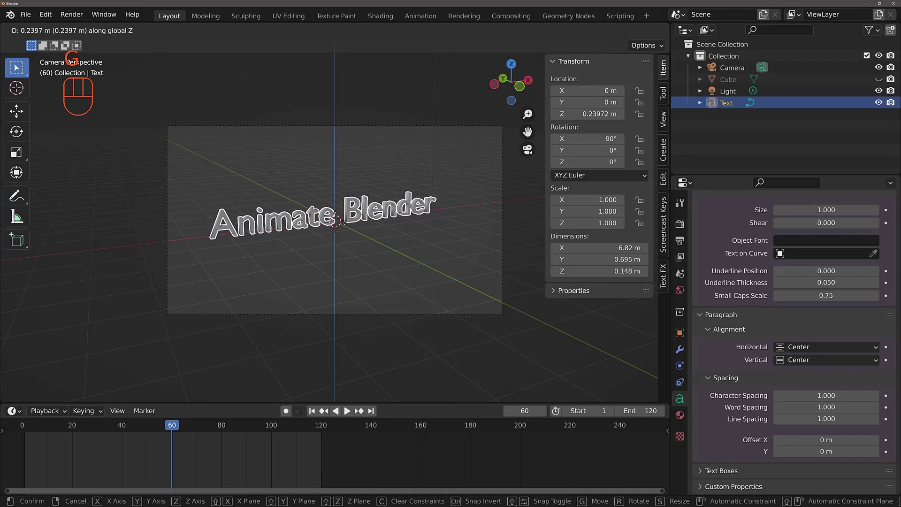
pyautogui.click(346, 227)
# Add a plane mesh at the origin and scale it by 10 to form a floor under the text.
pyautogui.hotkey('shift', 'a')
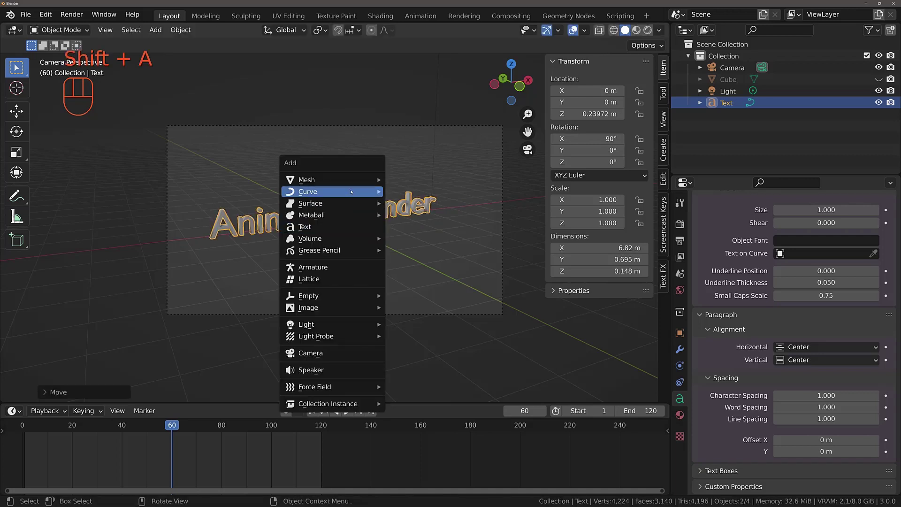
pyautogui.moveTo(371, 180)
pyautogui.click(426, 181)
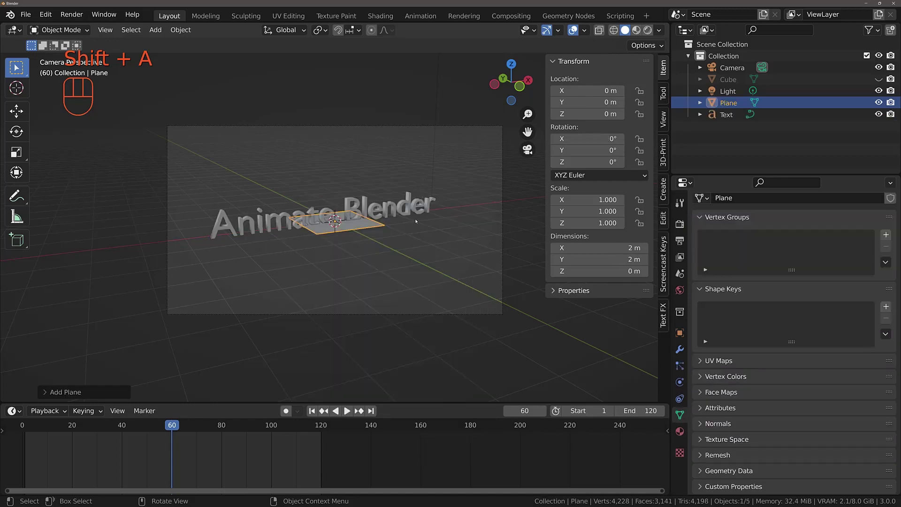
pyautogui.write('s10')
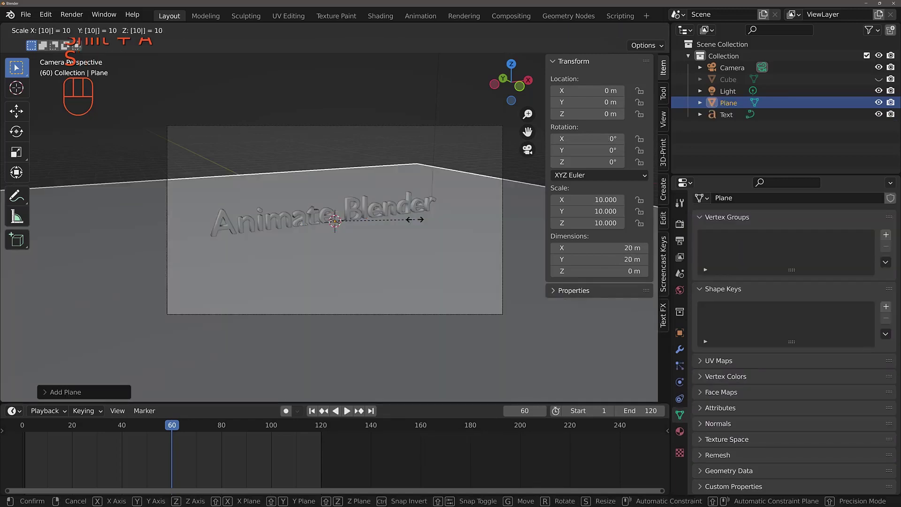
pyautogui.press('Return')
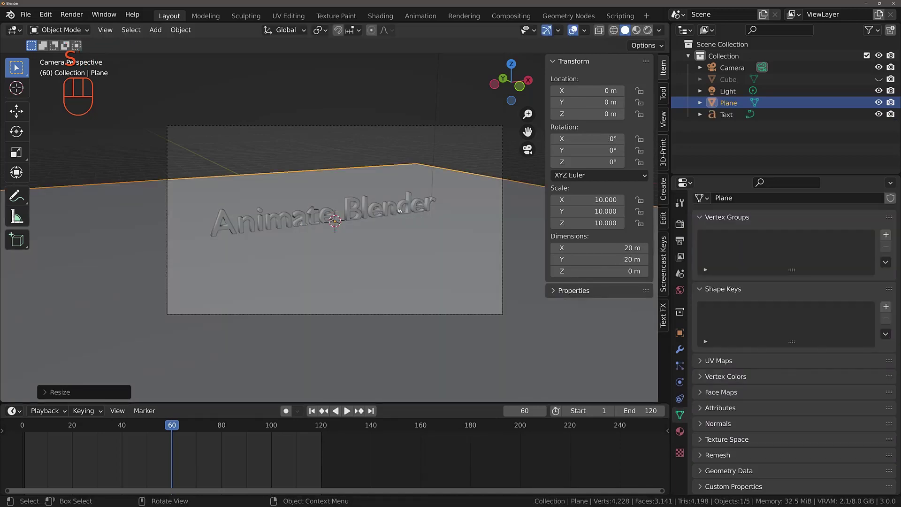
# Raise the text above the plane to a Z location of about 0.32 m.
pyautogui.click(399, 211)
pyautogui.press('g')
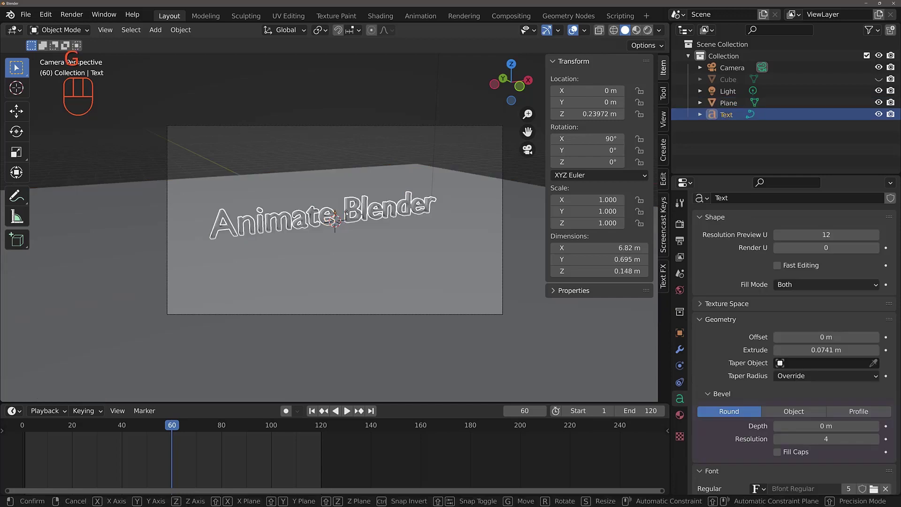
pyautogui.press('z')
pyautogui.click(346, 209)
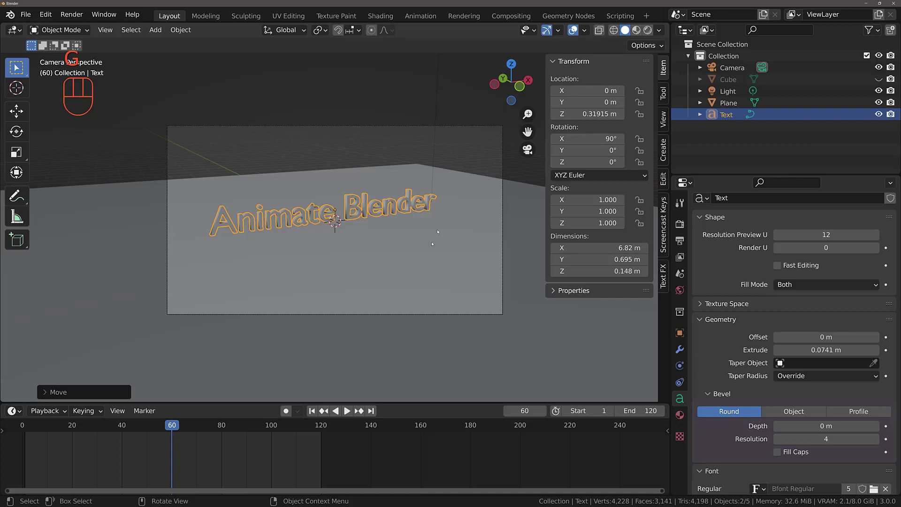
# In the Shading workspace, look through the camera and create a new material for the text.
pyautogui.click(378, 16)
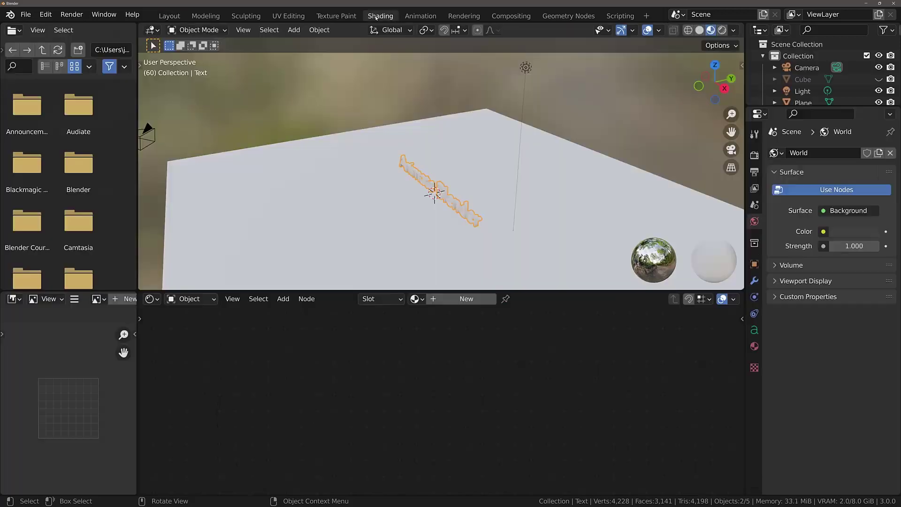
pyautogui.moveTo(325, 271); pyautogui.dragTo(376, 242, button='middle')
pyautogui.press('KP_0')
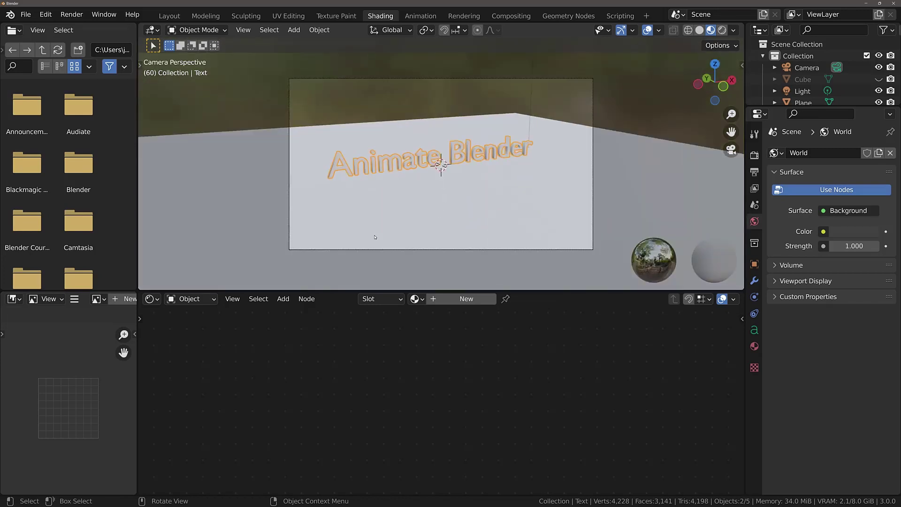
pyautogui.click(455, 300)
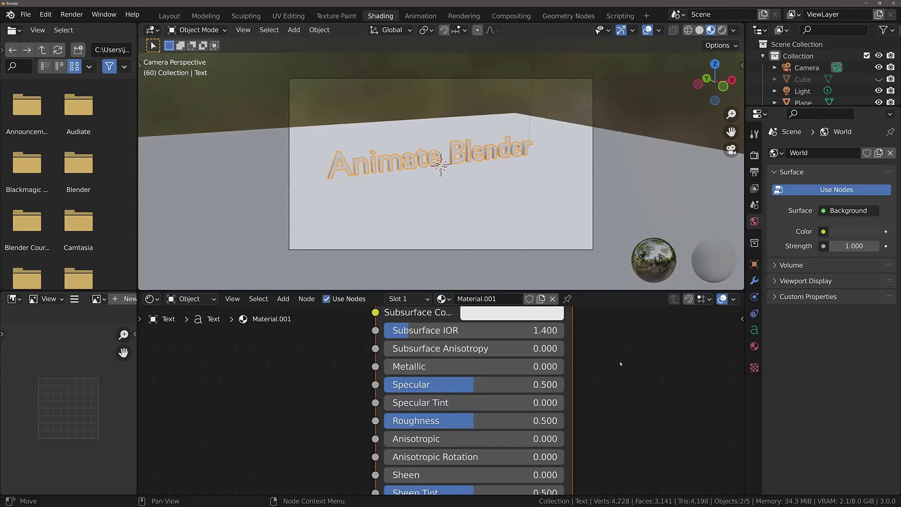
# Spread the Principled BSDF and Material Output nodes apart to make room between them.
pyautogui.scroll(-1, 610, 366)
pyautogui.scroll(-5, 610, 366)
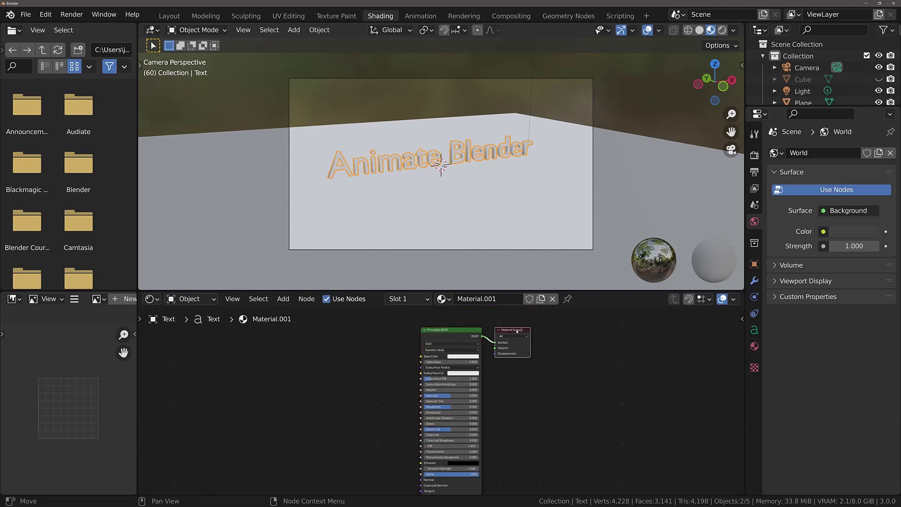
pyautogui.moveTo(515, 329); pyautogui.dragTo(606, 330)
pyautogui.moveTo(460, 330); pyautogui.dragTo(388, 317)
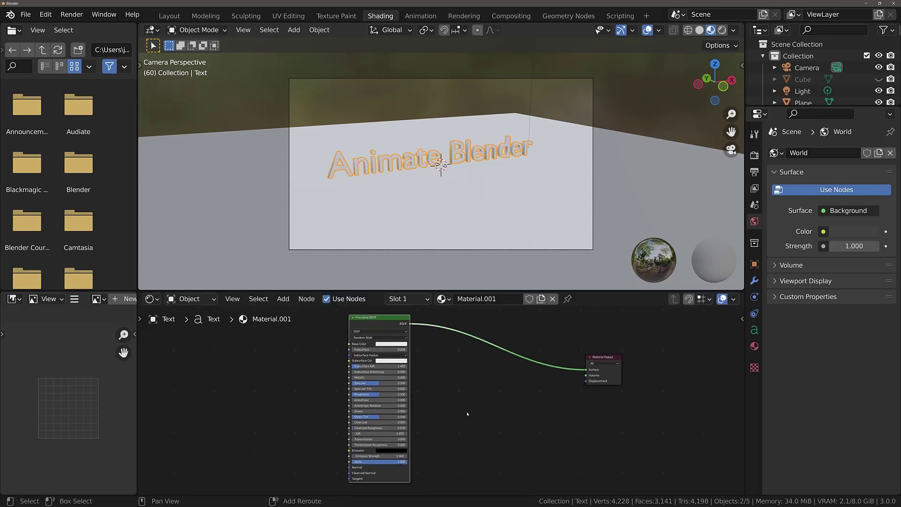
# Insert a Mix Shader node on the link between the Principled BSDF and the Material Output.
pyautogui.hotkey('shift', 'a')
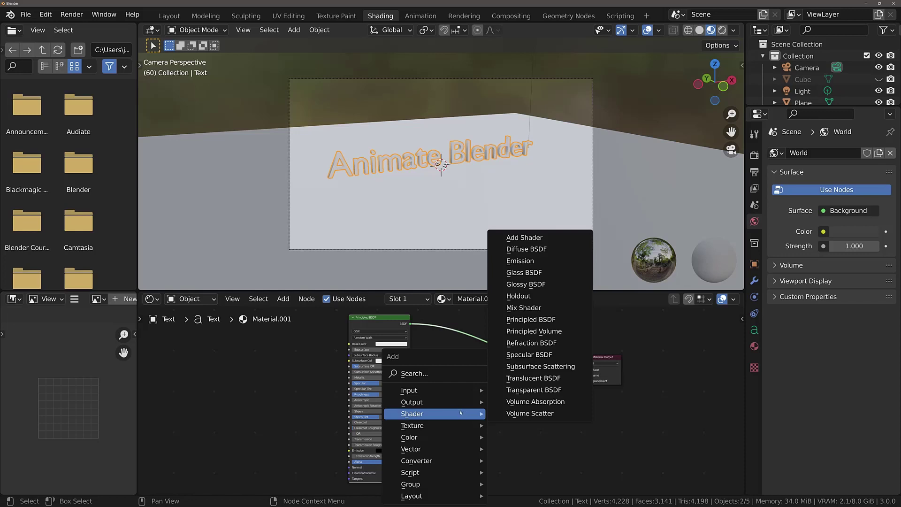
pyautogui.click(548, 313)
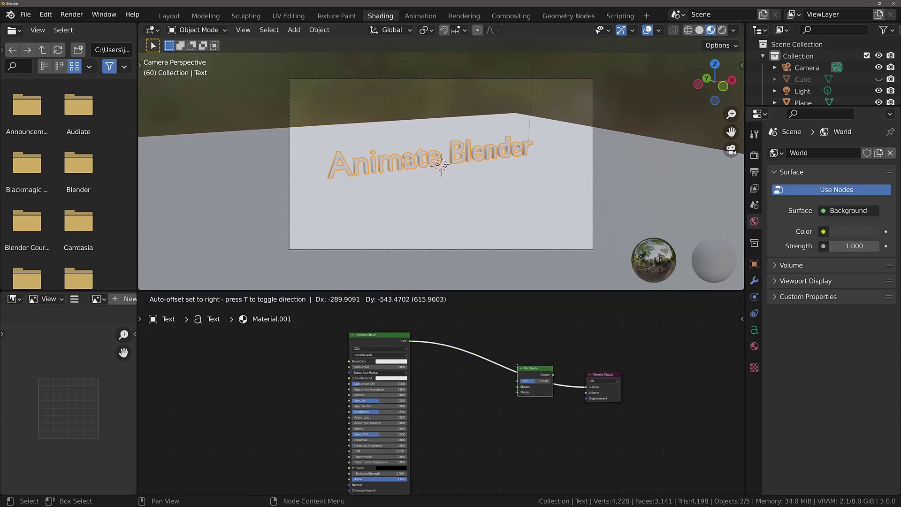
pyautogui.click(514, 374)
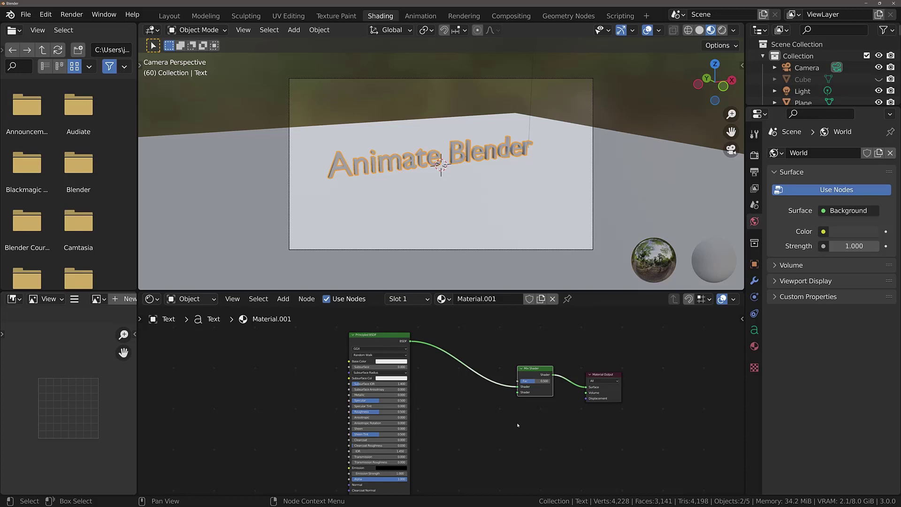
# Add a Transparent BSDF node below the link and connect it to the Mix Shader's second shader input.
pyautogui.hotkey('shift', 'a')
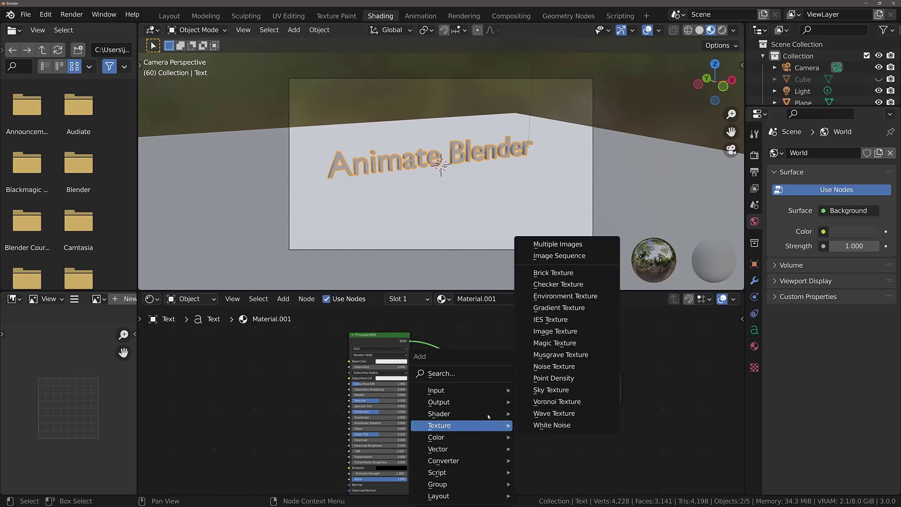
pyautogui.moveTo(482, 414)
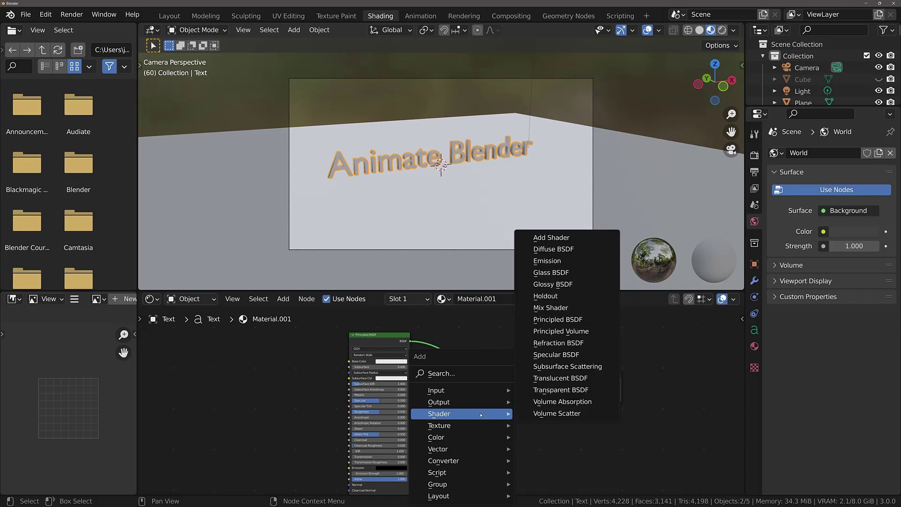
pyautogui.click(563, 390)
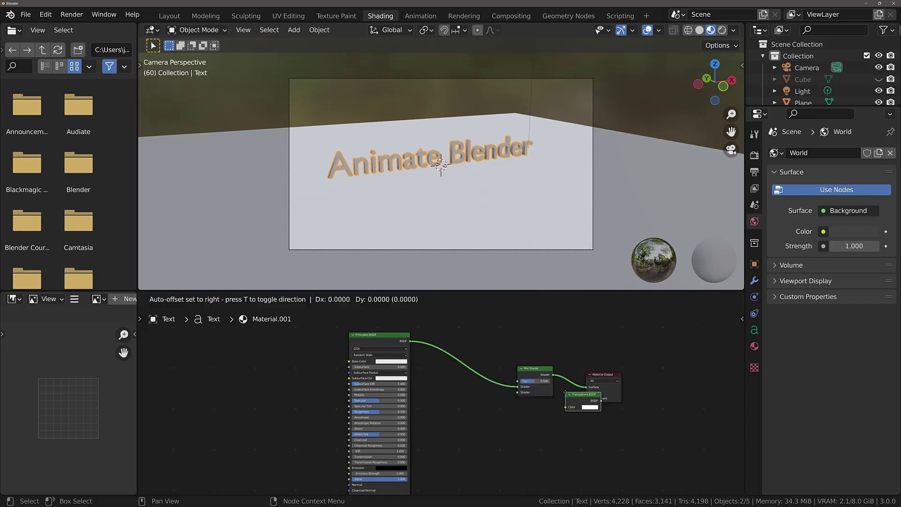
pyautogui.click(441, 412)
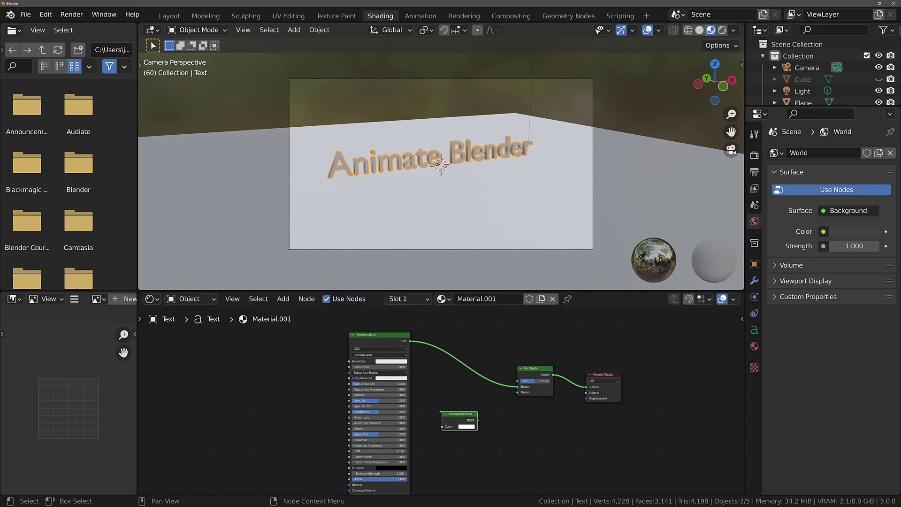
pyautogui.moveTo(478, 421); pyautogui.dragTo(522, 393)
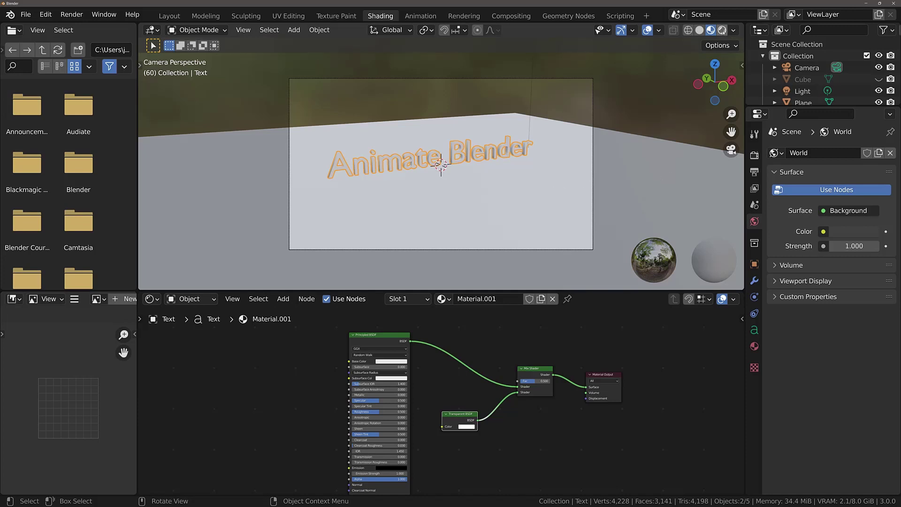
# Set the Principled BSDF's base color to red and switch the viewport to rendered shading.
pyautogui.click(391, 362)
pyautogui.click(398, 323)
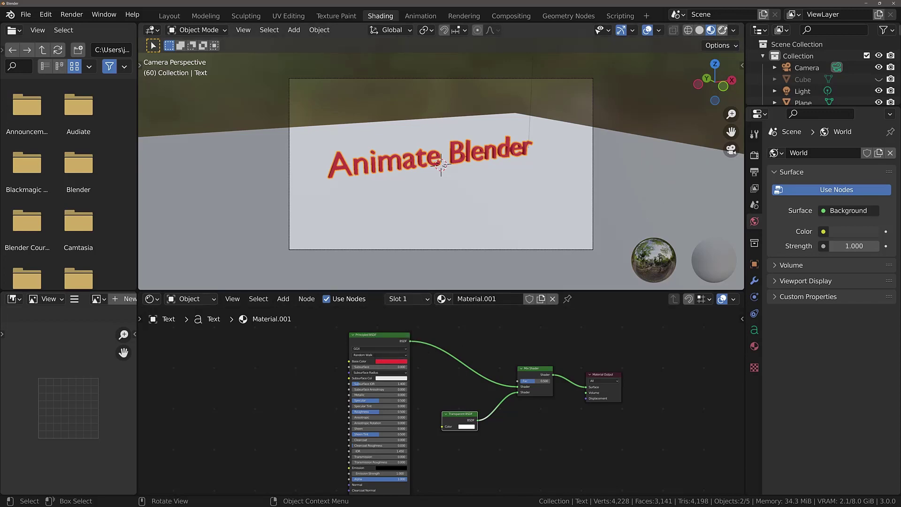
pyautogui.click(722, 29)
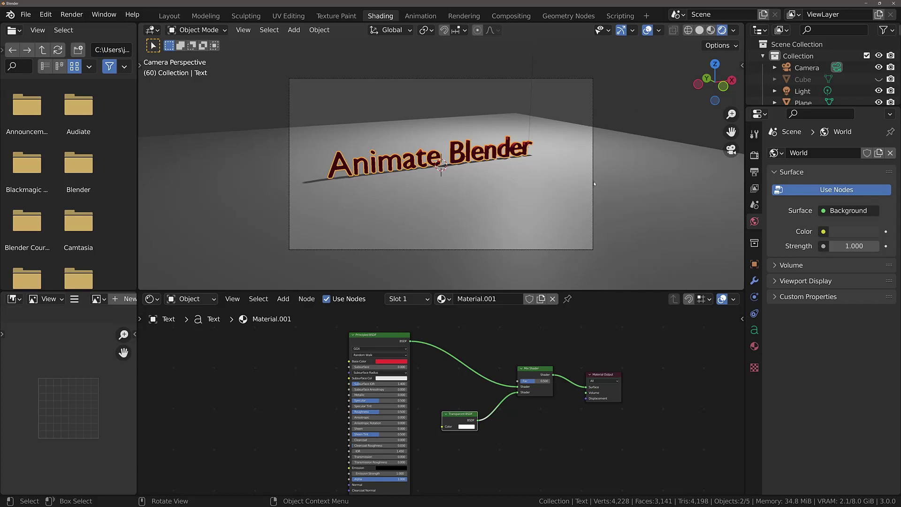
# Change the render engine to Cycles and set its device to GPU Compute.
pyautogui.click(754, 155)
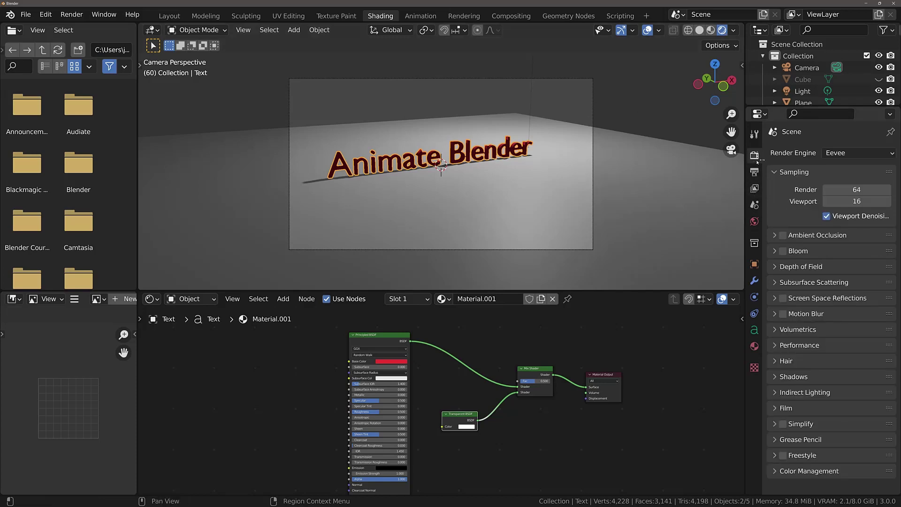
pyautogui.click(854, 154)
pyautogui.click(842, 178)
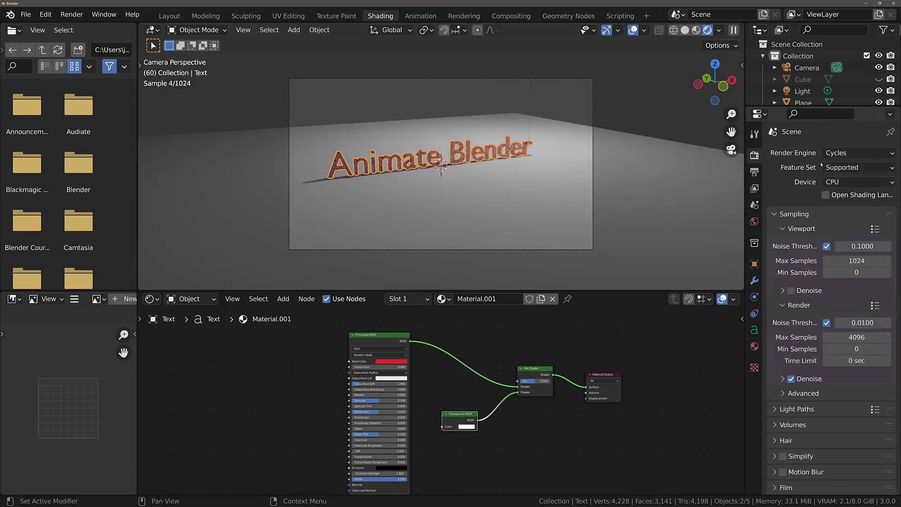
pyautogui.click(842, 182)
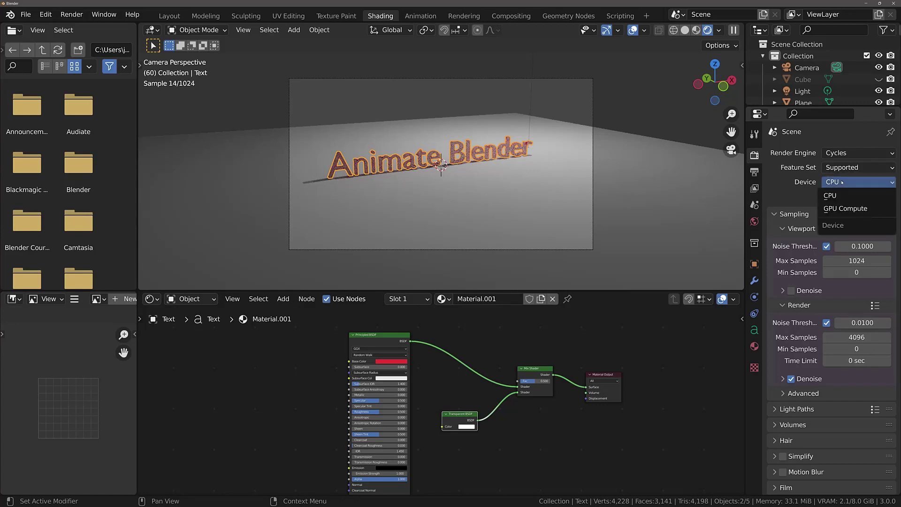
pyautogui.click(825, 205)
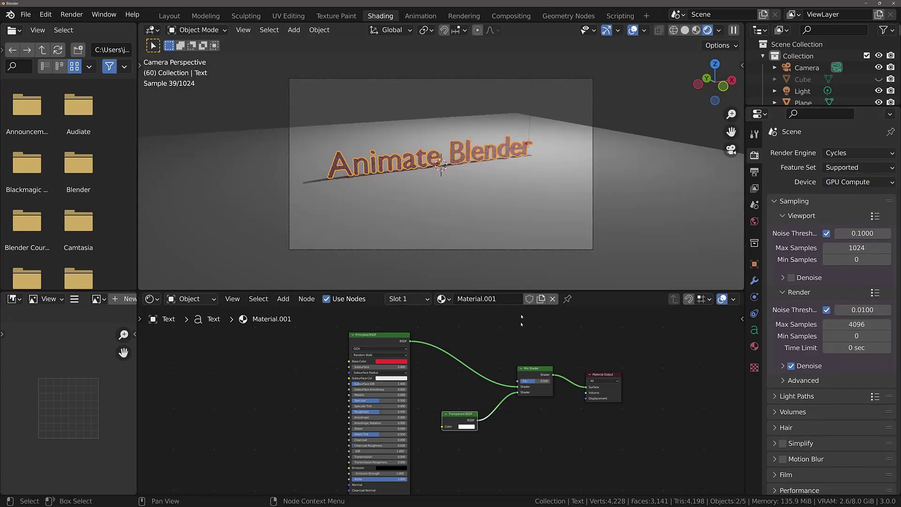
# Lower the Mix Shader's factor to 0 to preview the text fully opaque.
pyautogui.scroll(2, 452, 209)
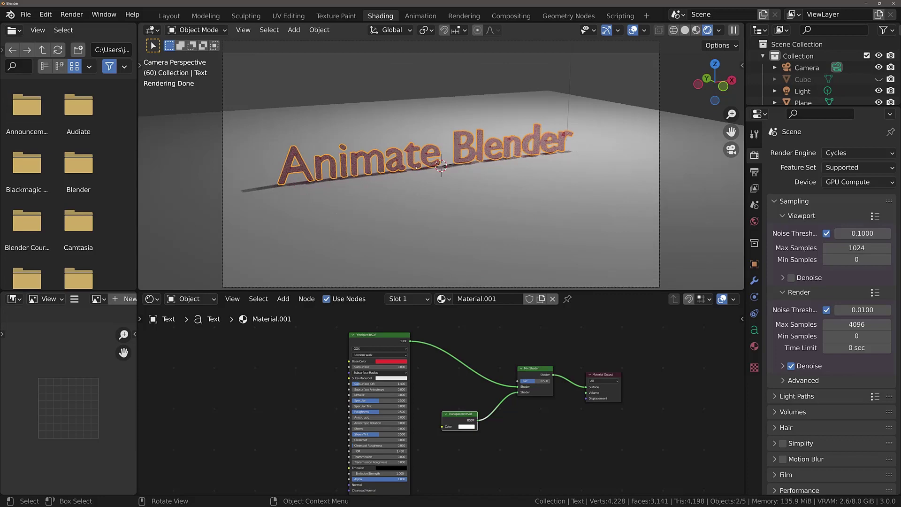
pyautogui.scroll(3, 428, 404)
pyautogui.scroll(3, 428, 403)
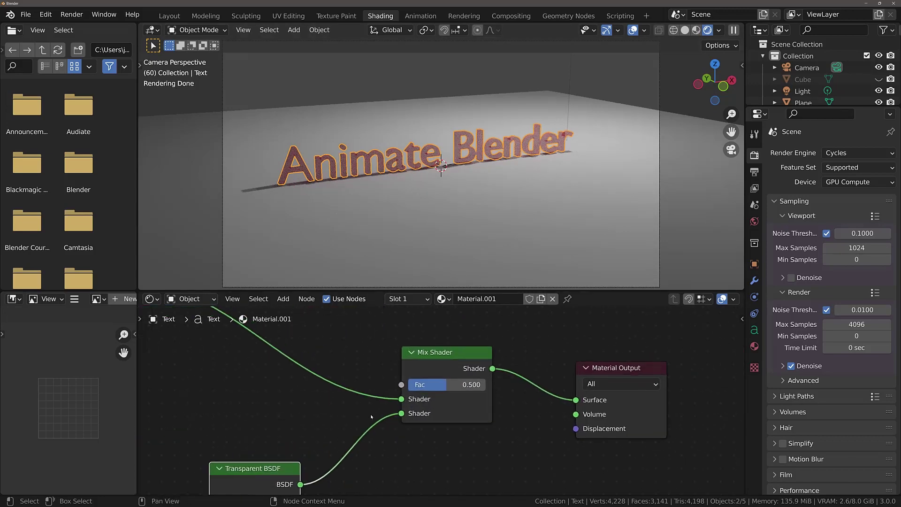
pyautogui.moveTo(450, 380); pyautogui.dragTo(395, 398)
pyautogui.scroll(-6, 396, 398)
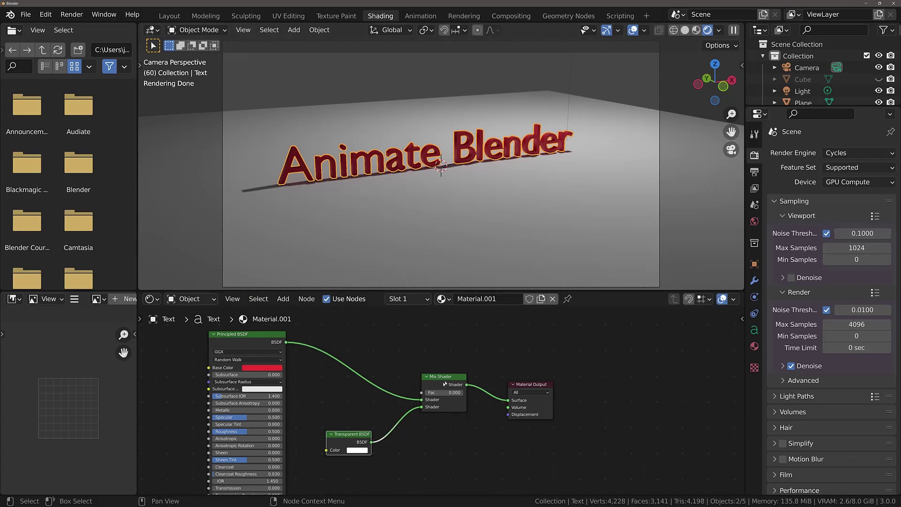
# Raise the Mix Shader's factor to 1, deselect the text, then try an intermediate factor and return it to 1.
pyautogui.moveTo(431, 392); pyautogui.dragTo(465, 392)
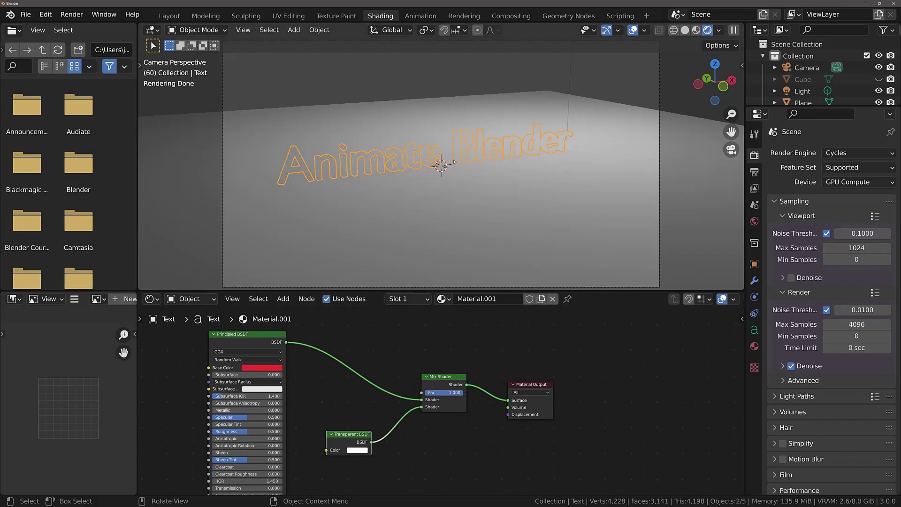
pyautogui.click(329, 76)
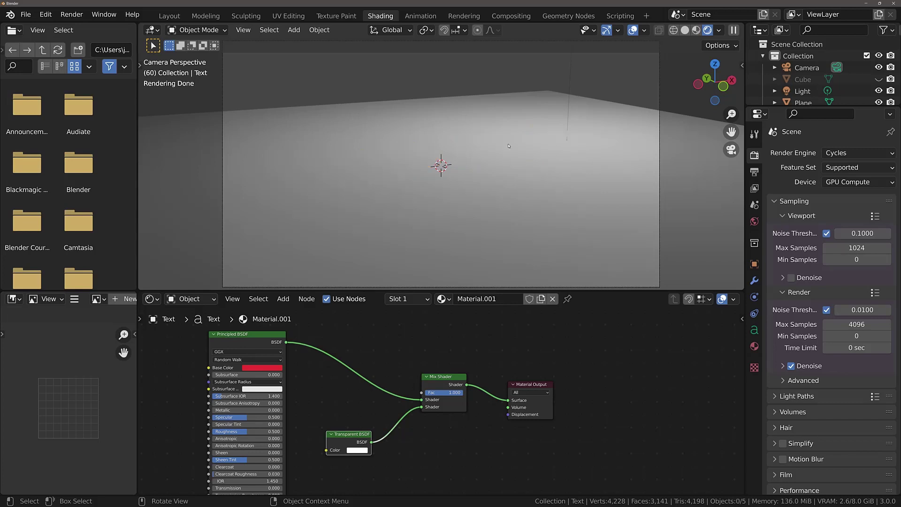
pyautogui.moveTo(454, 393)
pyautogui.mouseDown()
pyautogui.moveTo(429, 392)
pyautogui.moveTo(463, 392)
pyautogui.moveTo(451, 395)
pyautogui.mouseUp()
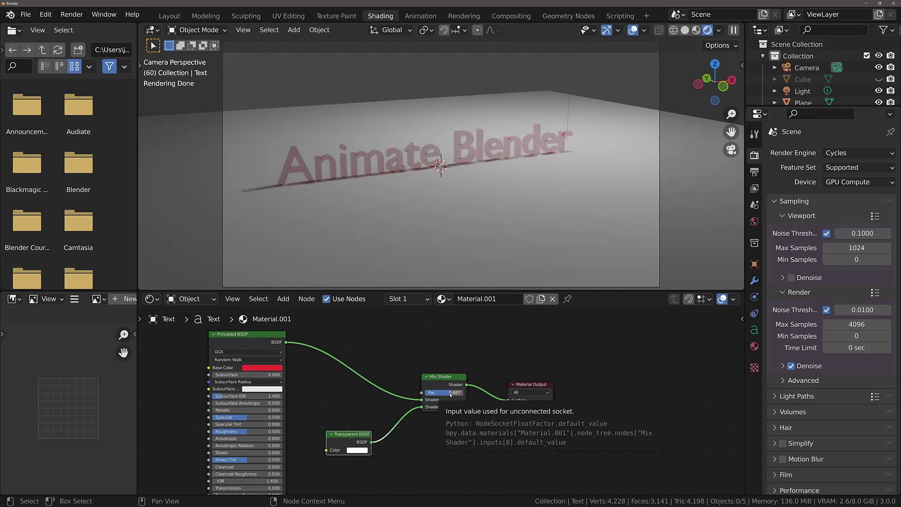
pyautogui.moveTo(450, 394); pyautogui.dragTo(495, 357)
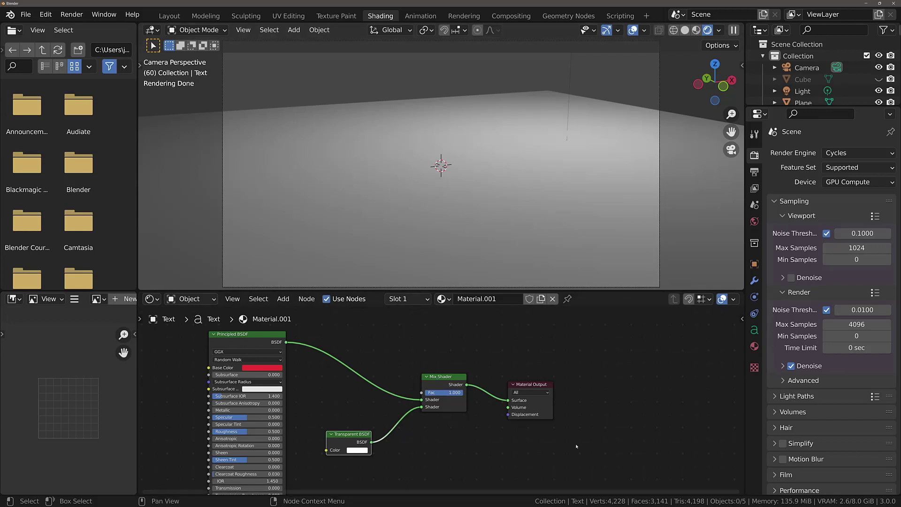
# Split the node editor horizontally, turn the lower part into a Timeline, and enlarge both areas upward.
pyautogui.rightClick(498, 495)
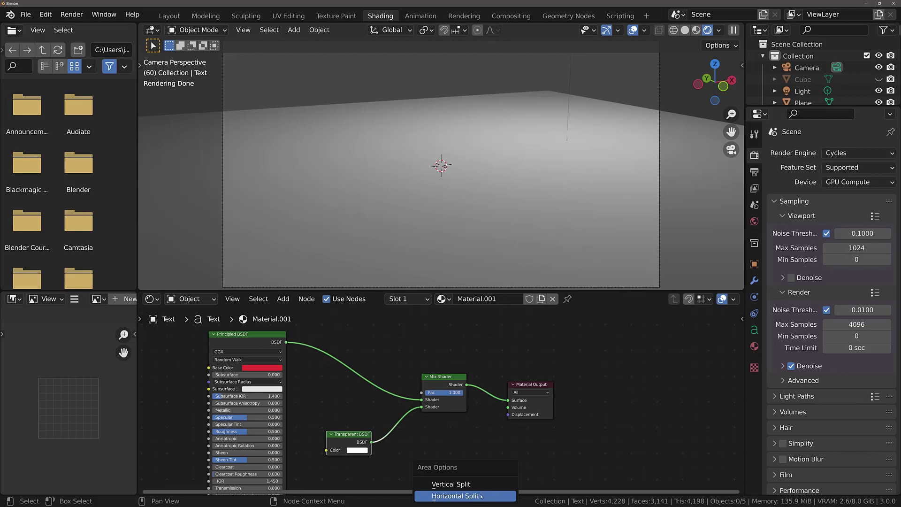
pyautogui.click(480, 496)
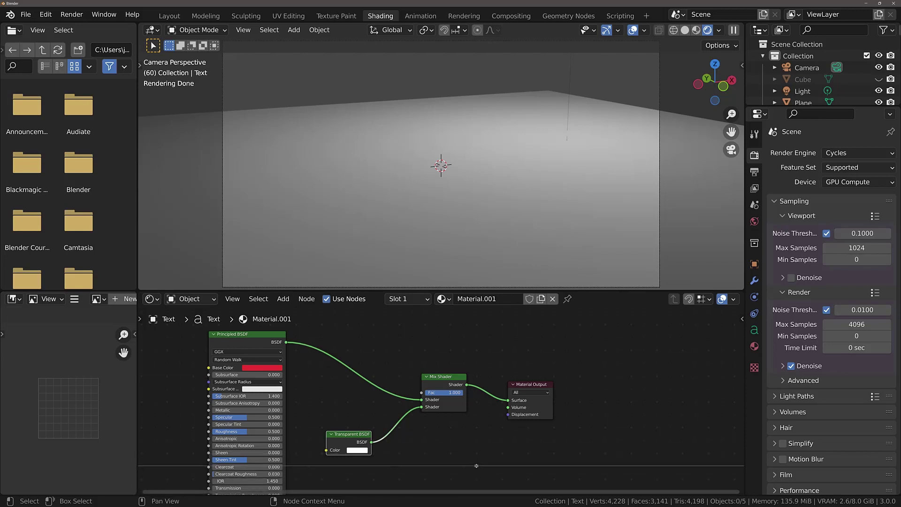
pyautogui.click(472, 456)
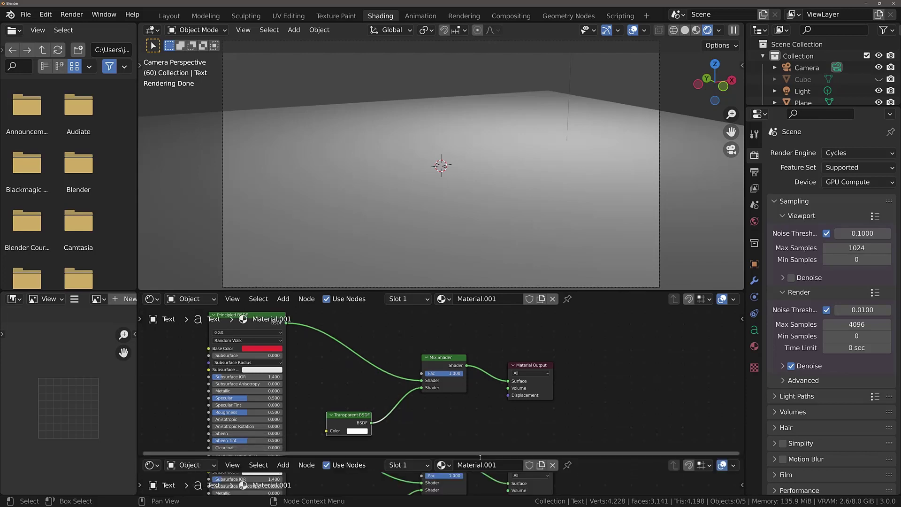
pyautogui.click(150, 465)
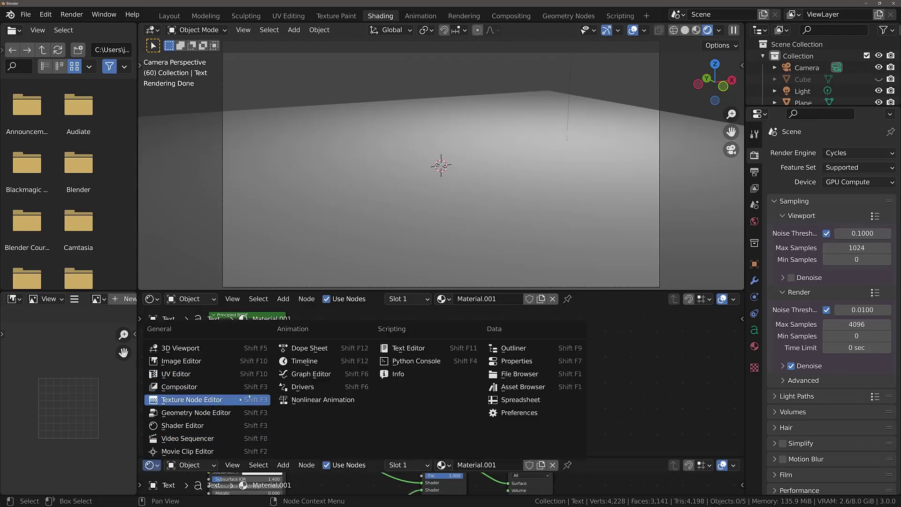
pyautogui.click(305, 361)
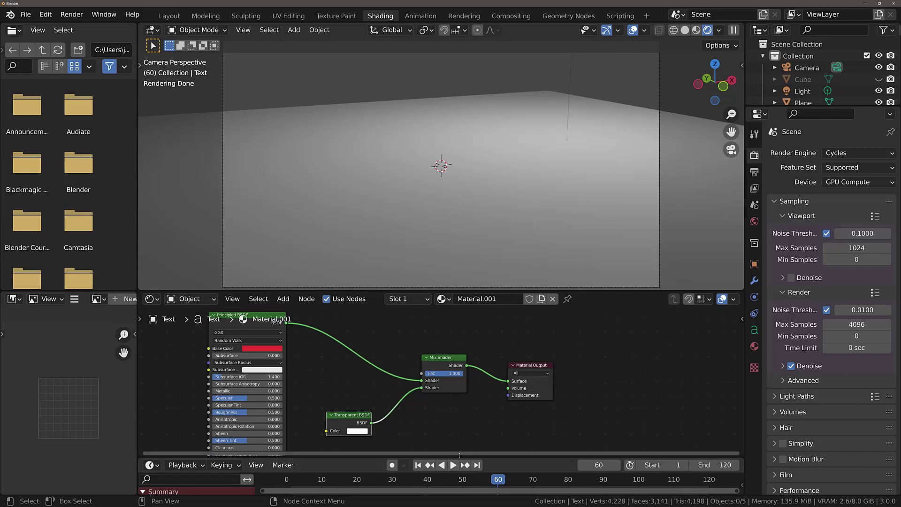
pyautogui.moveTo(459, 457); pyautogui.dragTo(463, 433)
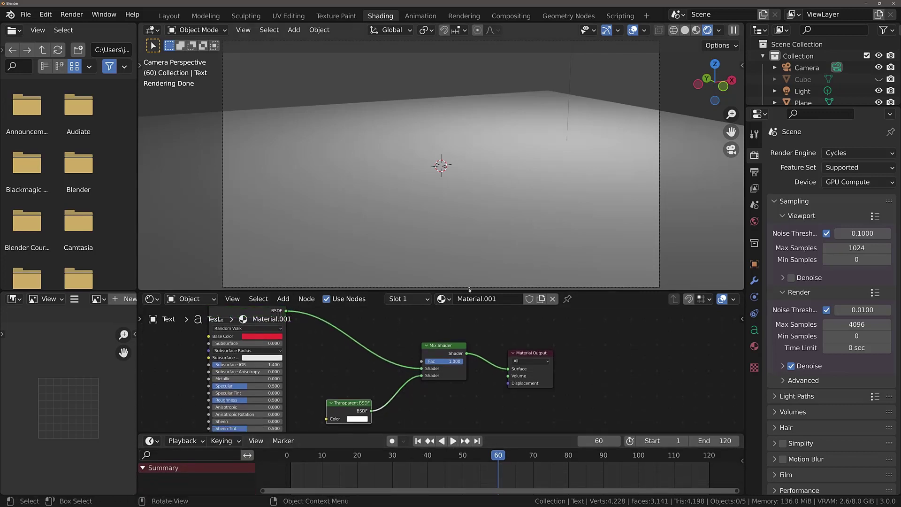
pyautogui.moveTo(475, 290); pyautogui.dragTo(469, 268)
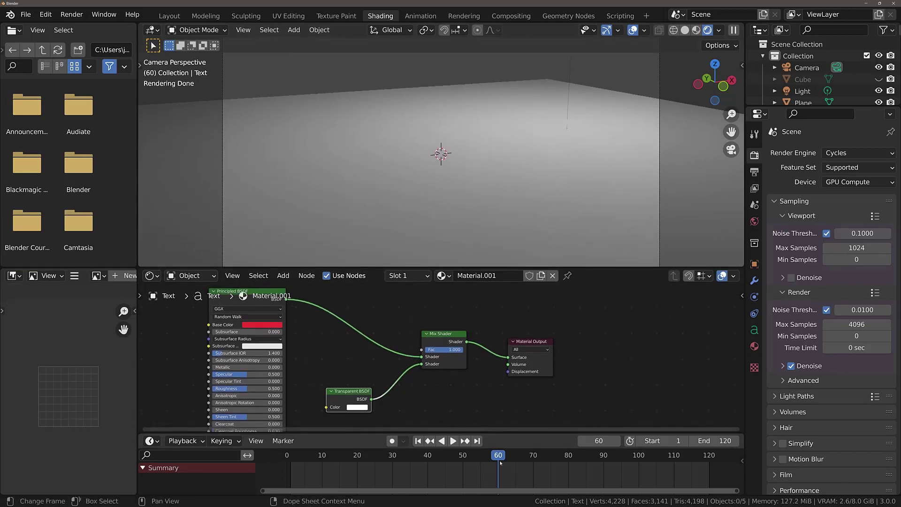
# Keyframe the Mix Shader's factor of 1.000 at frame 1 and again at frame 25.
pyautogui.moveTo(499, 456); pyautogui.dragTo(289, 449)
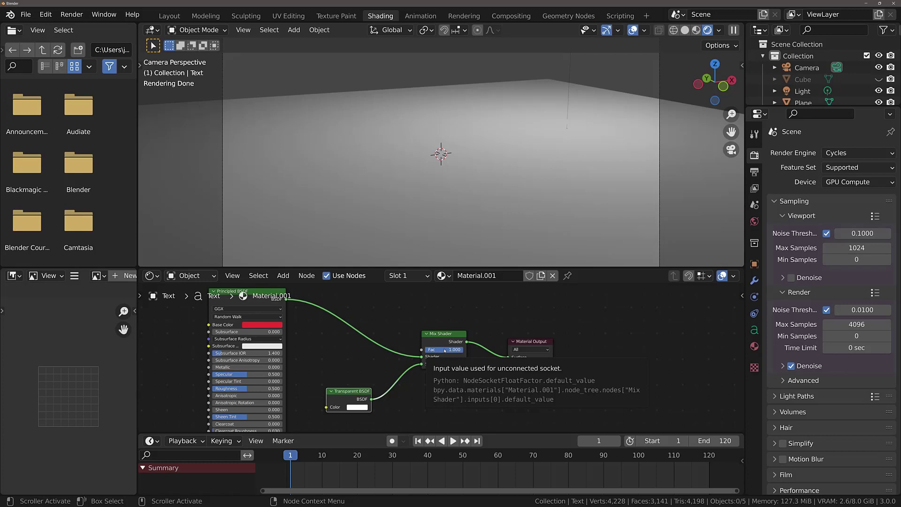
pyautogui.press('i')
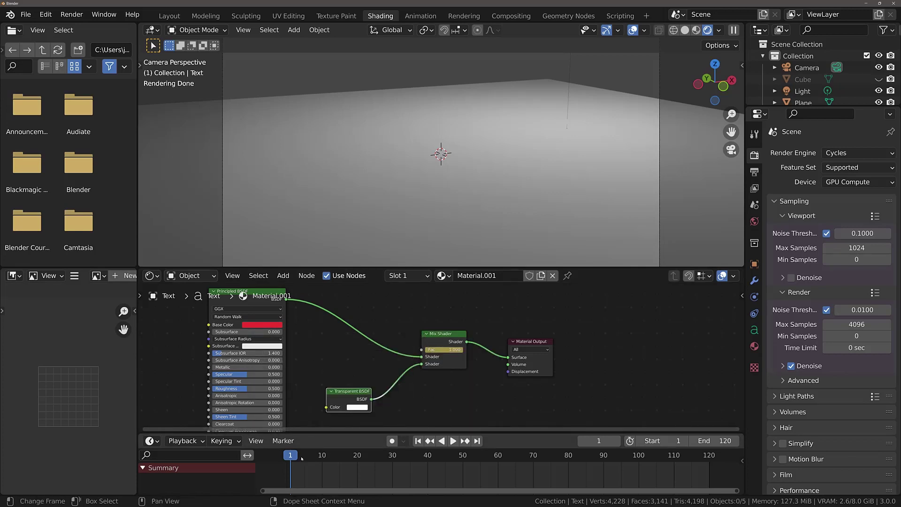
pyautogui.moveTo(302, 459); pyautogui.dragTo(358, 460)
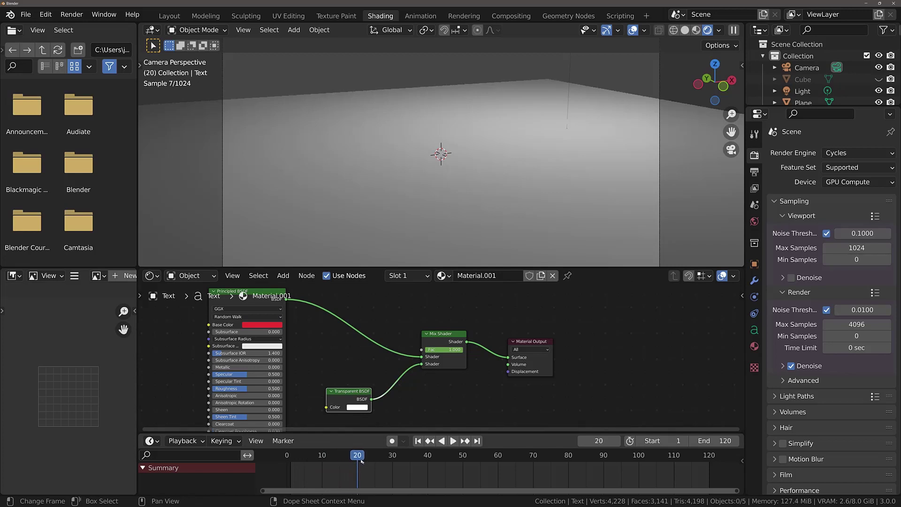
pyautogui.press('space')
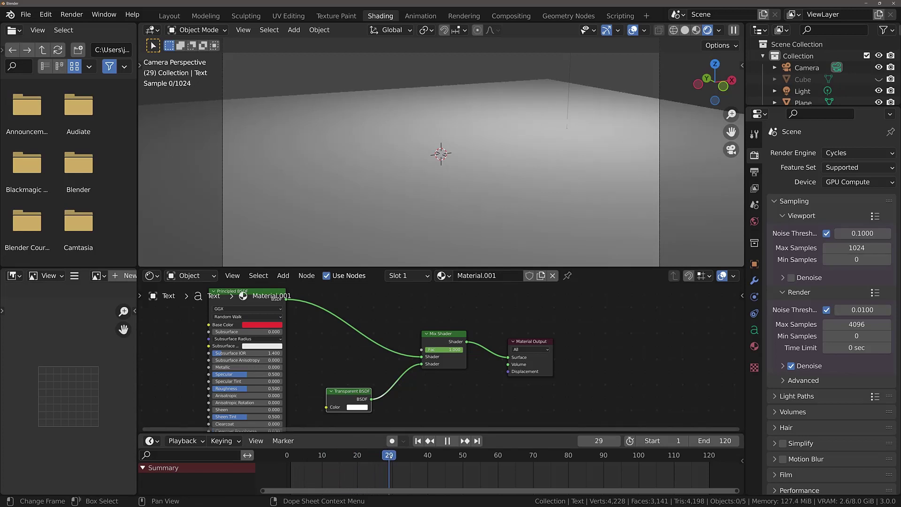
pyautogui.moveTo(390, 455); pyautogui.dragTo(374, 457)
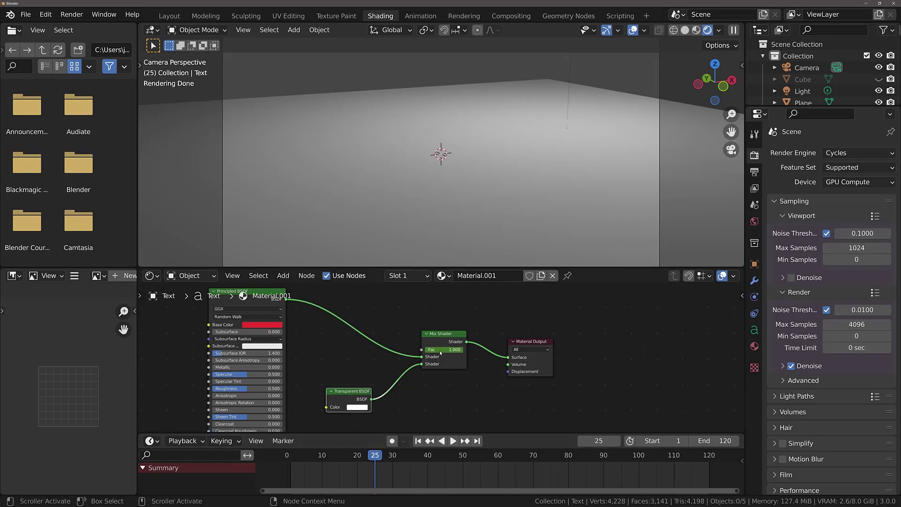
pyautogui.press('i')
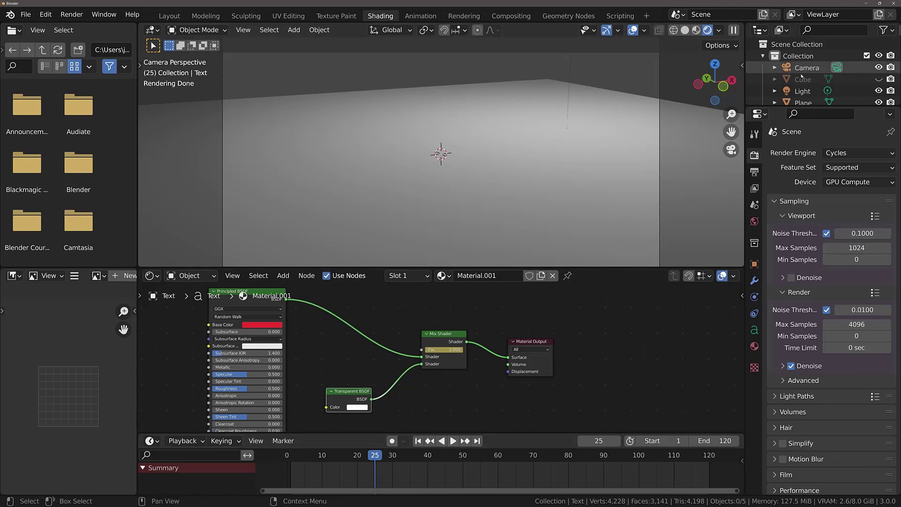
pyautogui.scroll(-2, 807, 75)
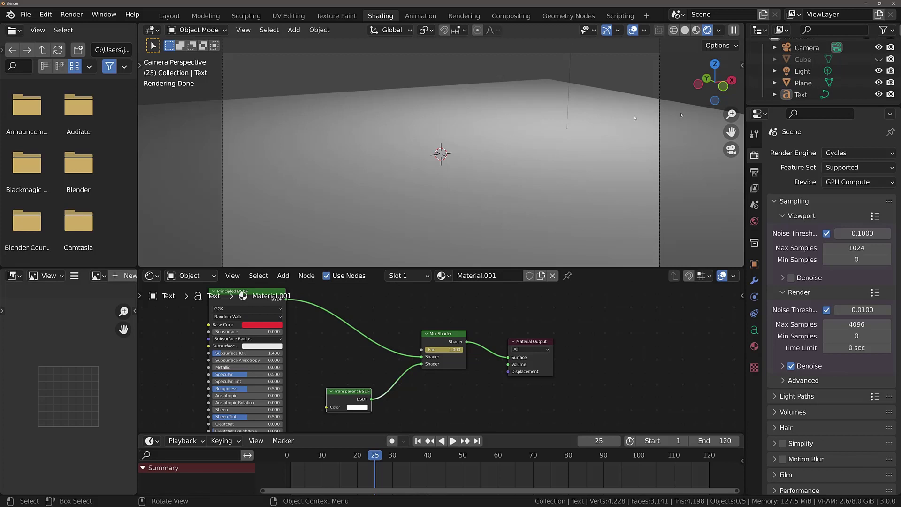
# Select the text object, review its fade from frame 1 to frame 25, and try a taller Timeline area.
pyautogui.click(802, 95)
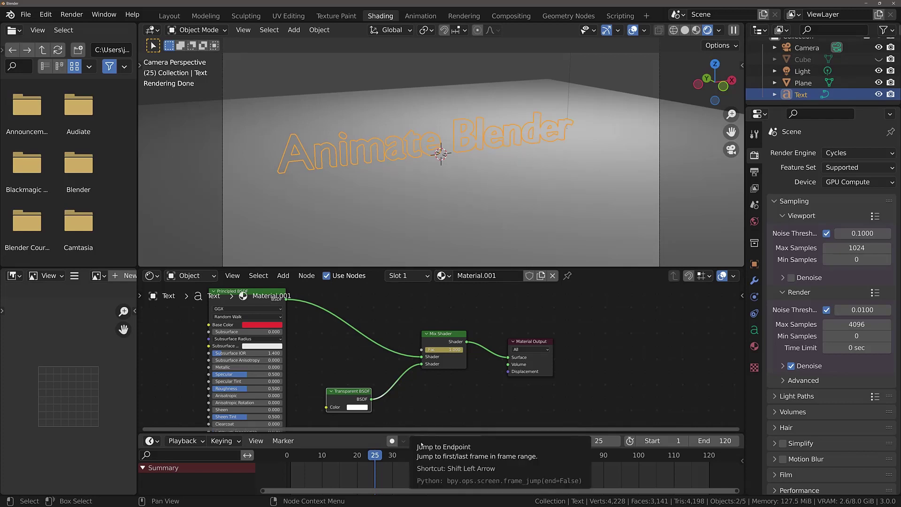
pyautogui.click(420, 442)
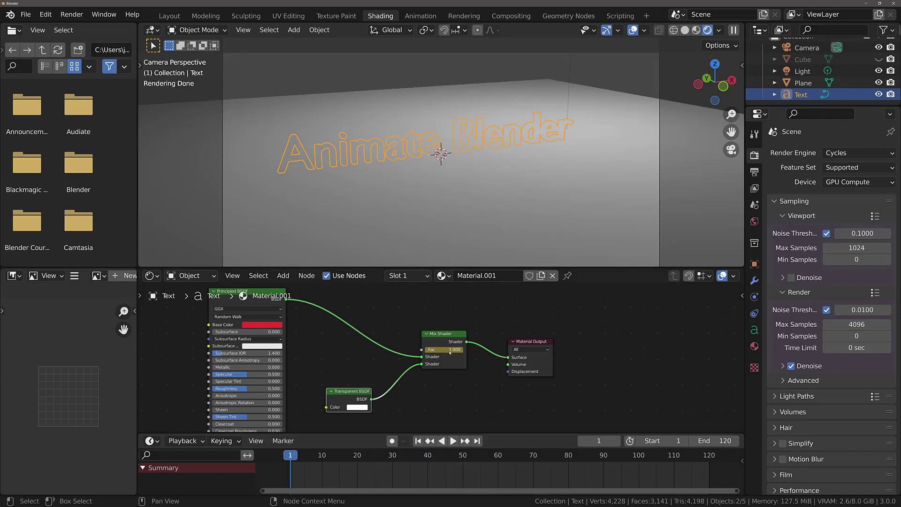
pyautogui.press('space')
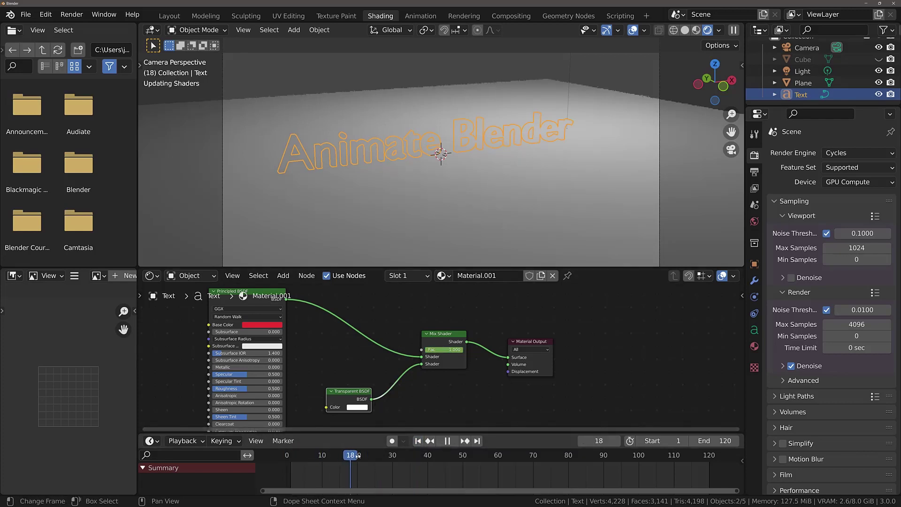
pyautogui.moveTo(398, 455); pyautogui.dragTo(375, 456)
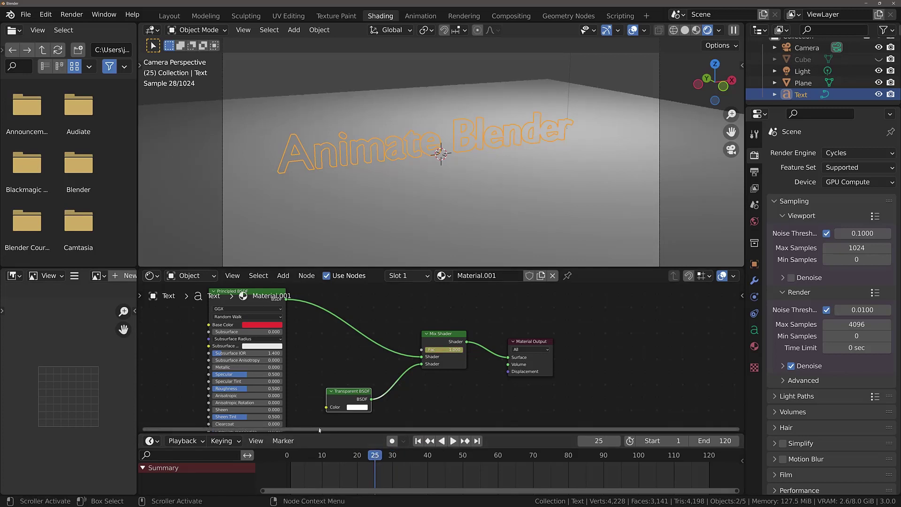
pyautogui.moveTo(322, 434); pyautogui.dragTo(322, 362)
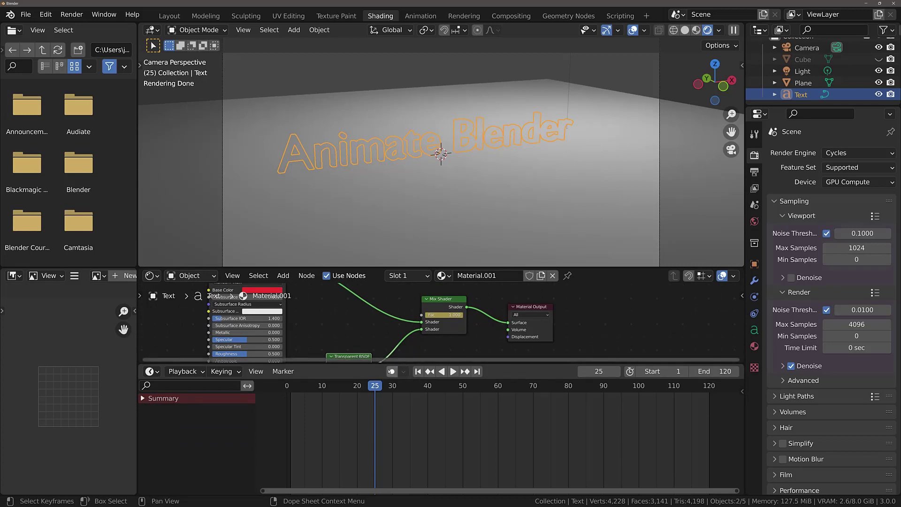
pyautogui.moveTo(390, 361); pyautogui.dragTo(393, 446)
# Keyframe the Mix Shader's factor of 0.000 at frame 40 and again at frame 90.
pyautogui.press('space')
pyautogui.press('space')
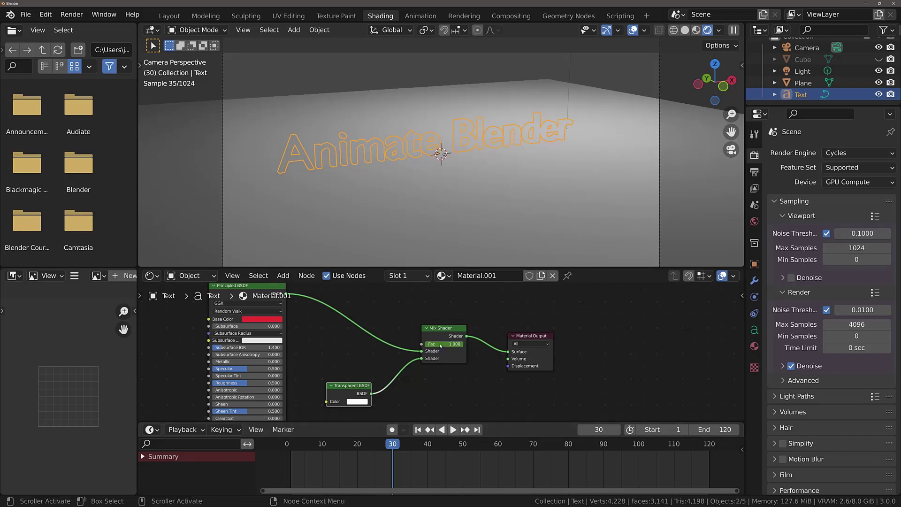
pyautogui.moveTo(398, 447); pyautogui.dragTo(428, 449)
pyautogui.moveTo(448, 344); pyautogui.dragTo(422, 344)
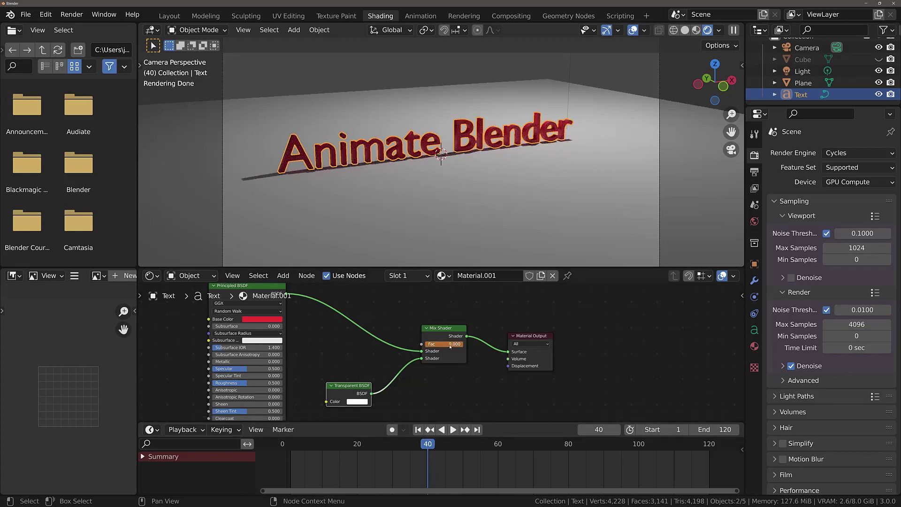
pyautogui.press('i')
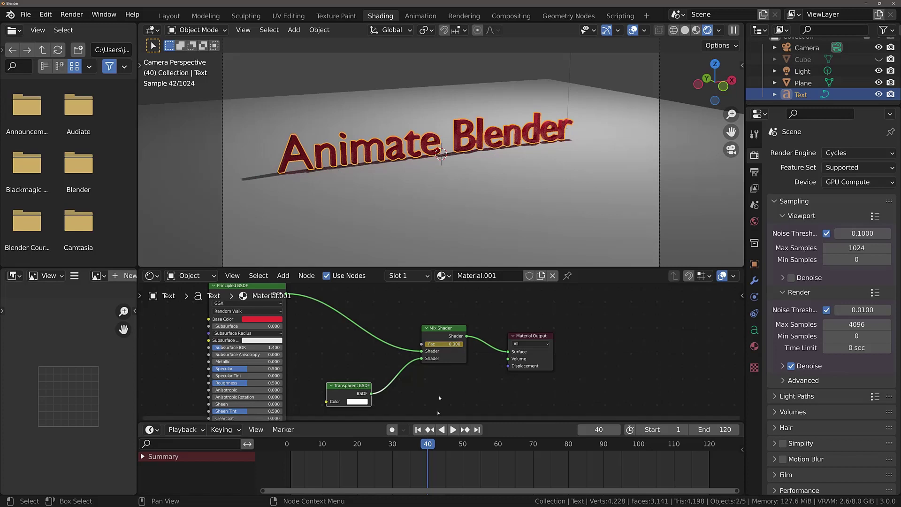
pyautogui.press('space')
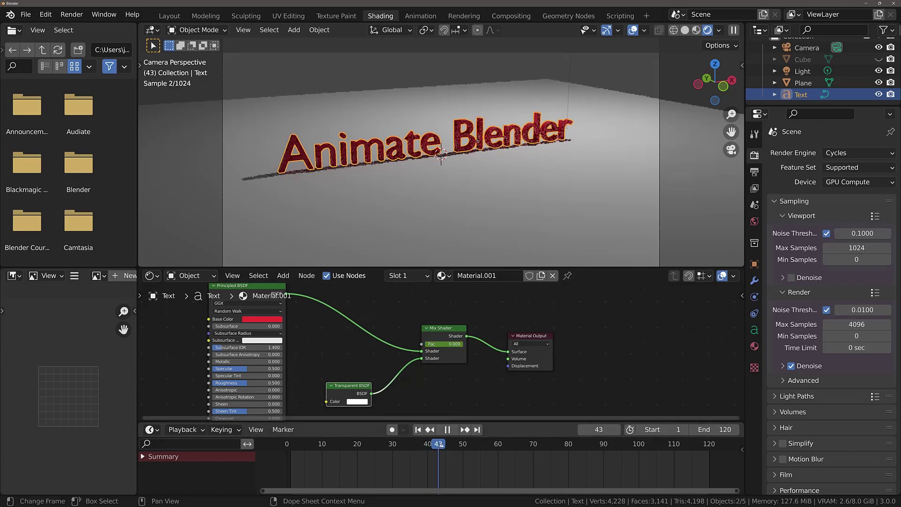
pyautogui.press('space')
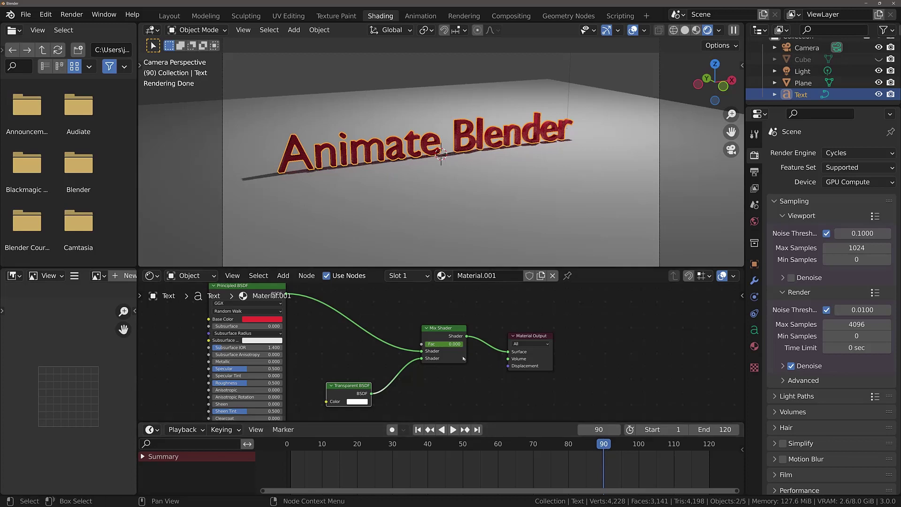
pyautogui.press('i')
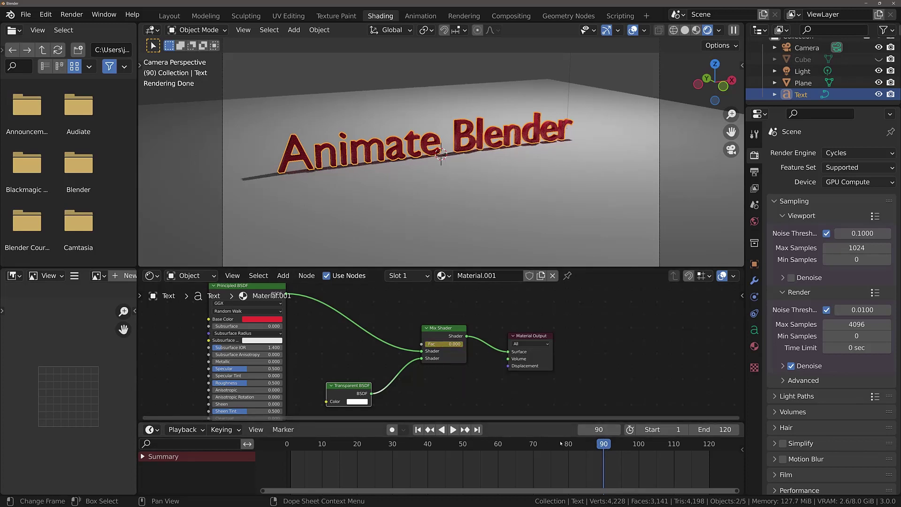
# Keyframe the Mix Shader's factor of 1.000 at frame 105 and again at frame 120.
pyautogui.press('space')
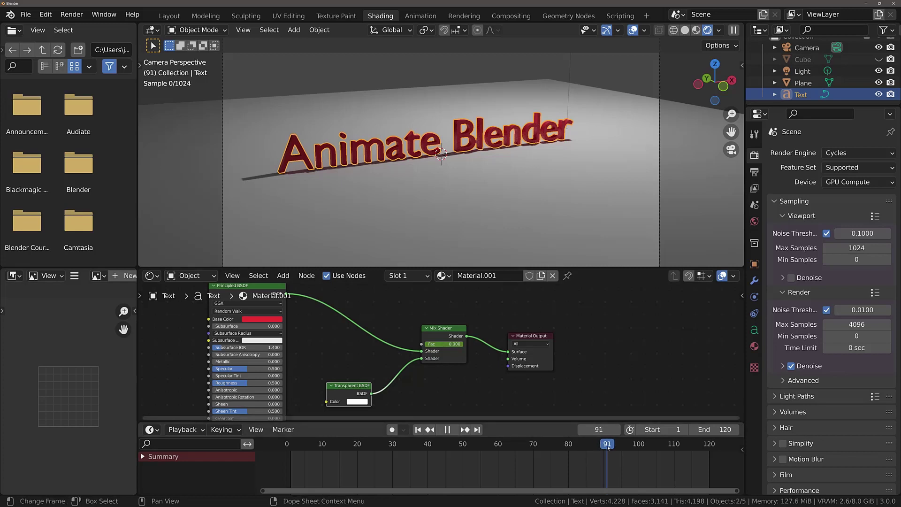
pyautogui.moveTo(608, 449); pyautogui.dragTo(658, 451)
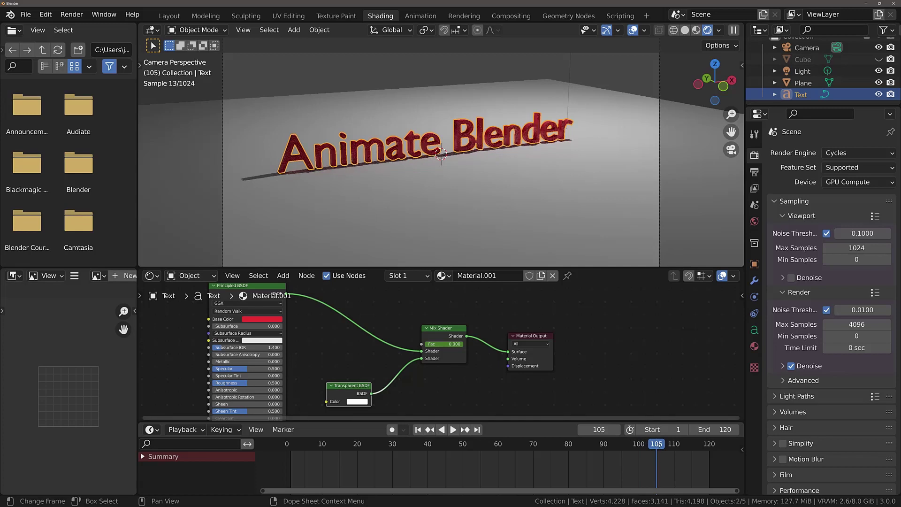
pyautogui.moveTo(445, 344); pyautogui.dragTo(484, 344)
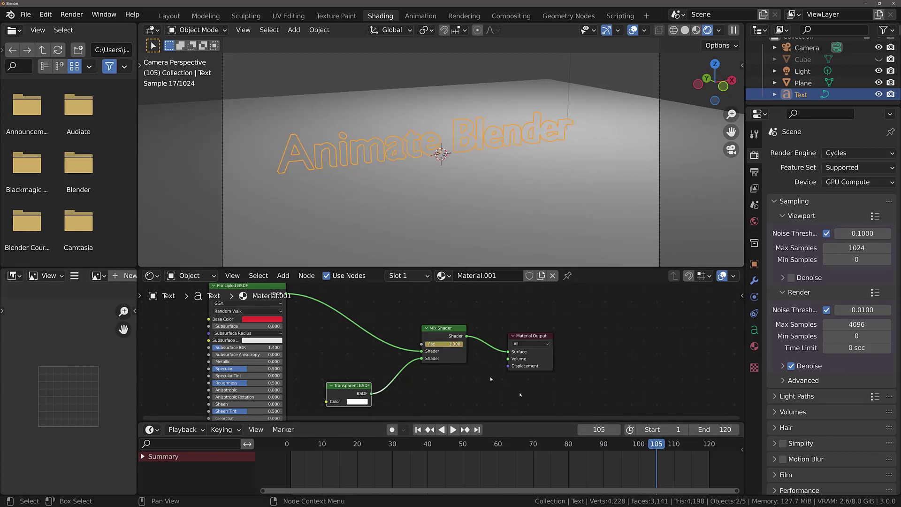
pyautogui.press('space')
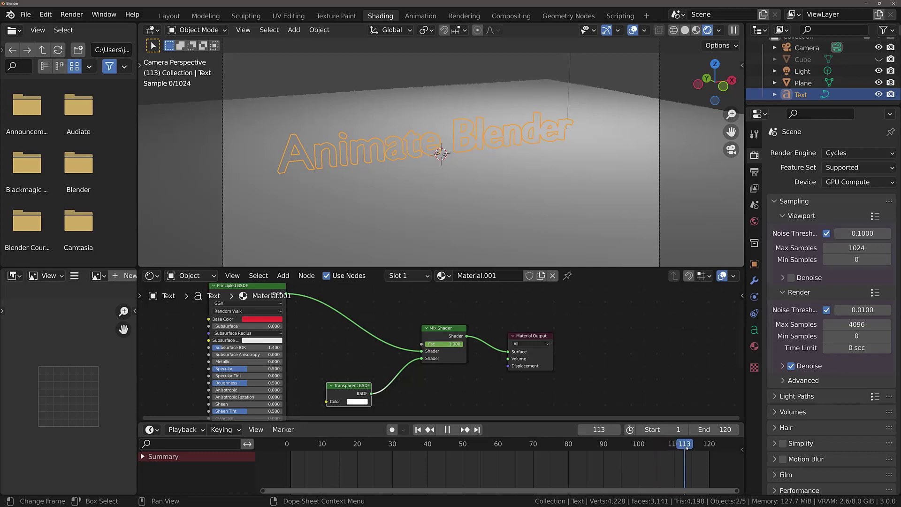
pyautogui.press('space')
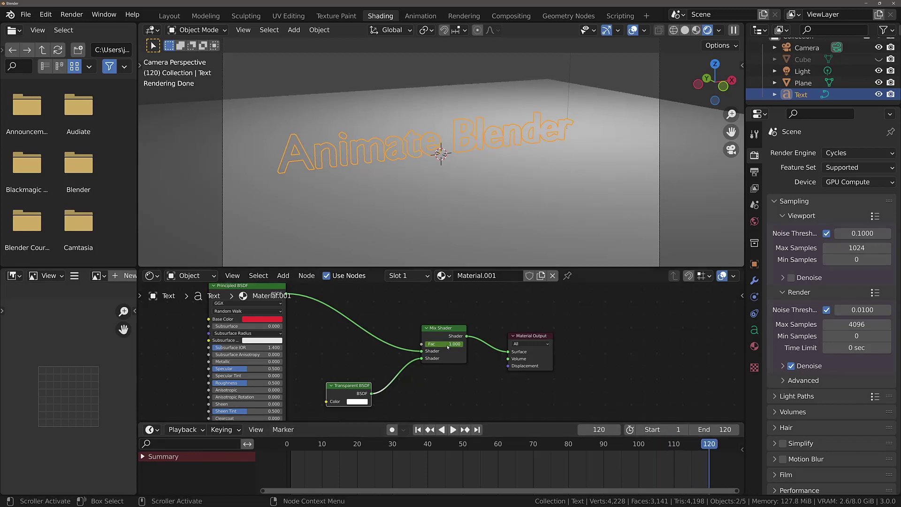
pyautogui.press('i')
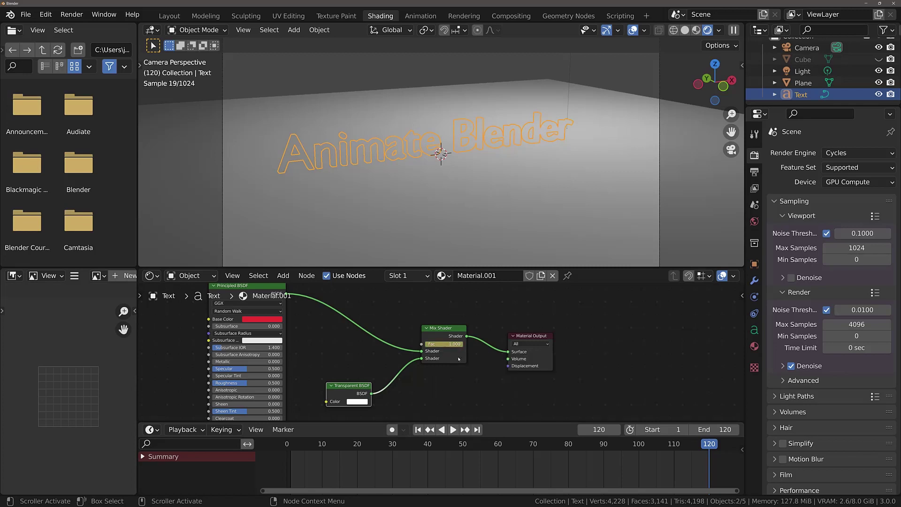
# Play the fade animation from frame 1, deselect the text for a clear view, and stop the playback.
pyautogui.click(418, 430)
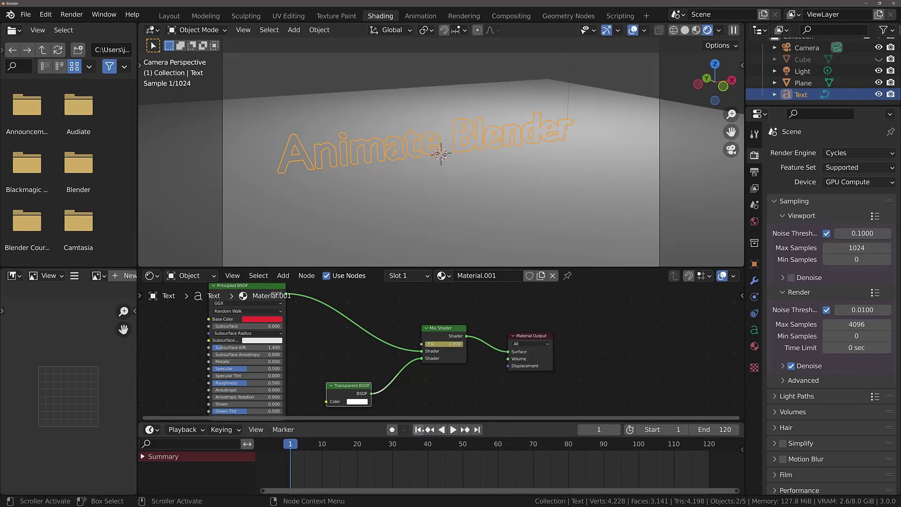
pyautogui.click(452, 435)
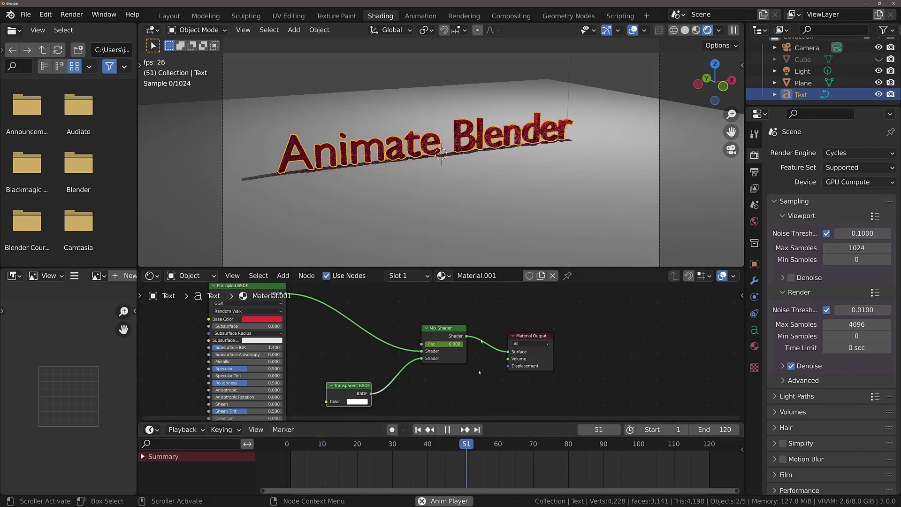
pyautogui.click(612, 73)
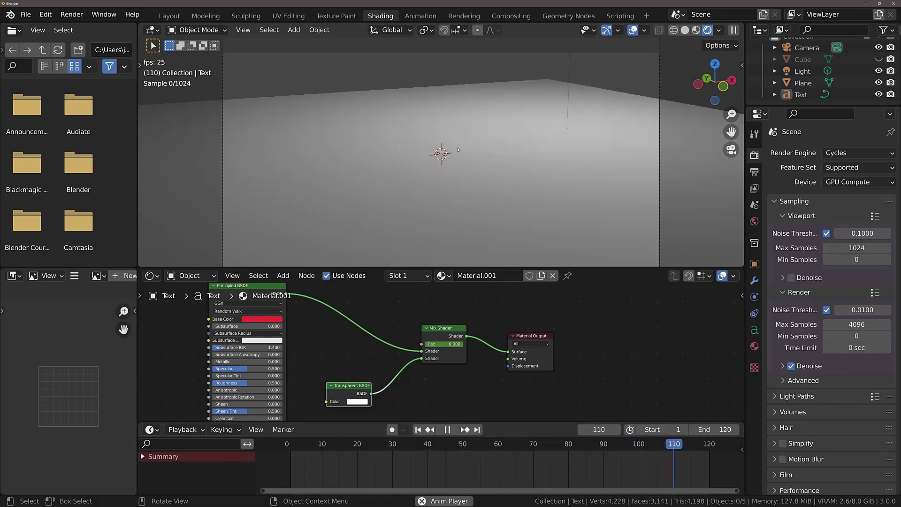
pyautogui.click(451, 430)
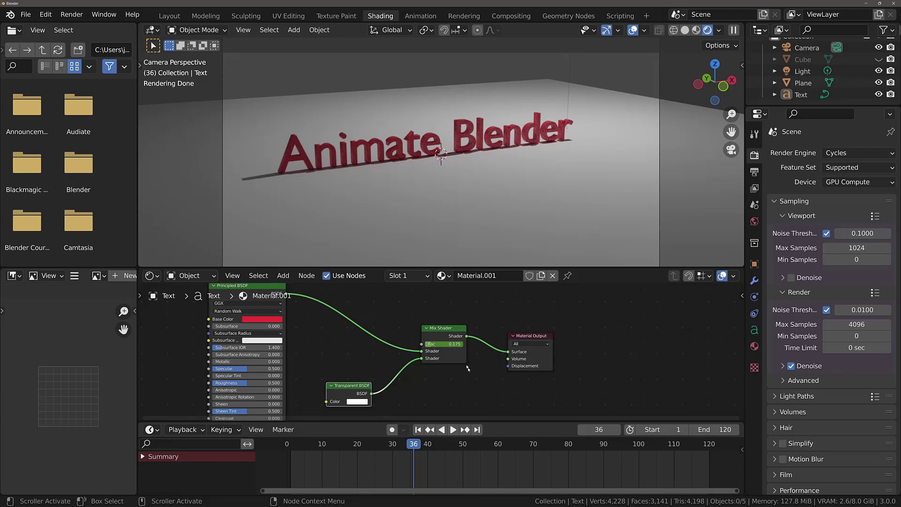
# Unlink Material.001 from the text object and return the animation to frame 1.
pyautogui.click(552, 275)
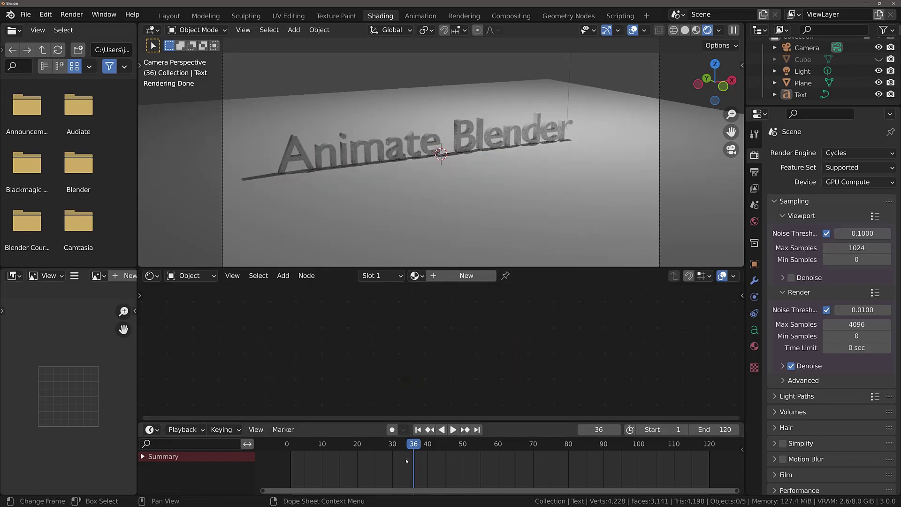
pyautogui.press('space')
pyautogui.moveTo(411, 448); pyautogui.dragTo(277, 445)
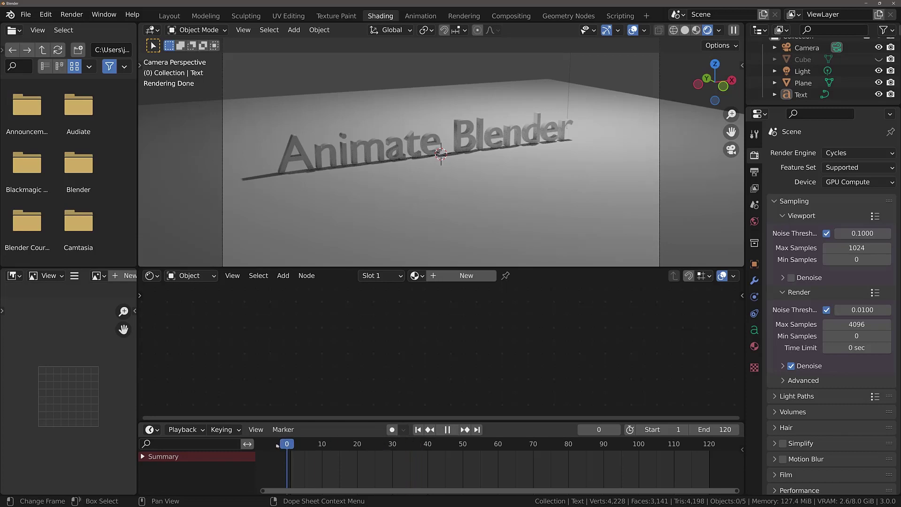
pyautogui.press('space')
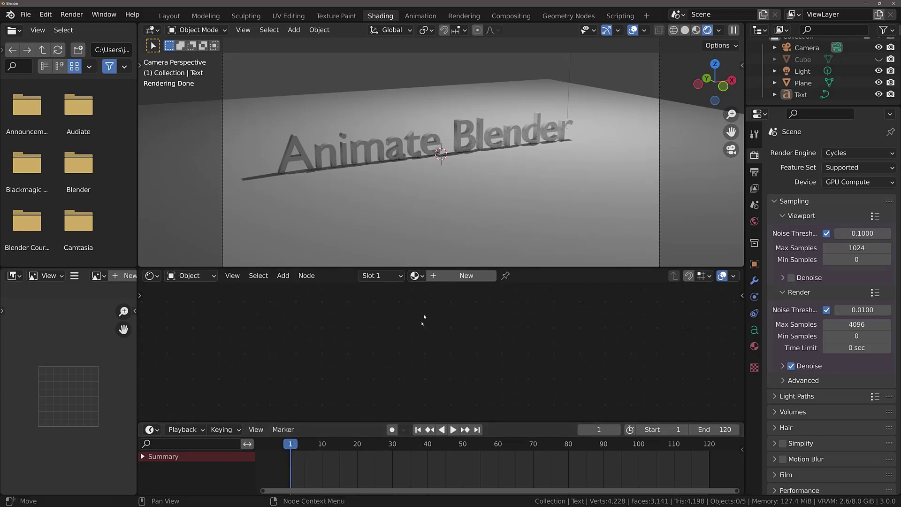
# Create a new material for the text and set its Principled BSDF base color to cyan.
pyautogui.click(444, 277)
pyautogui.click(353, 370)
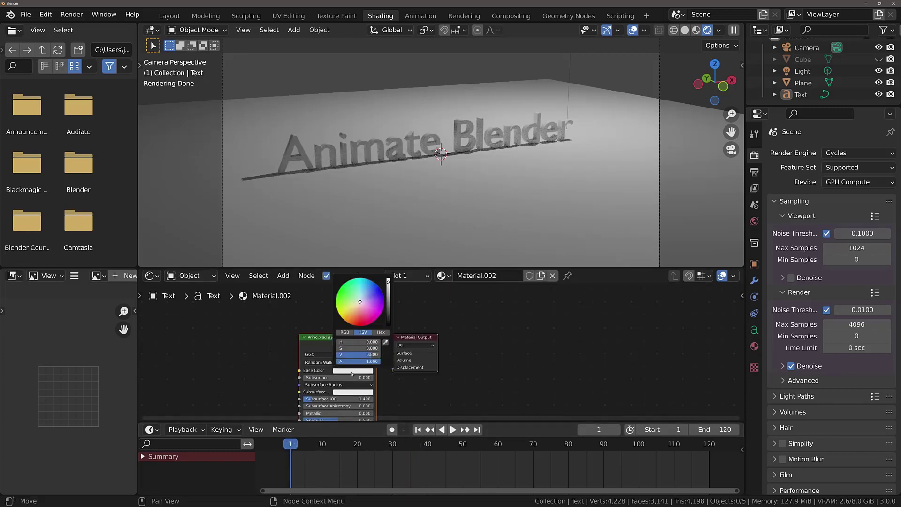
pyautogui.moveTo(370, 325); pyautogui.dragTo(361, 283)
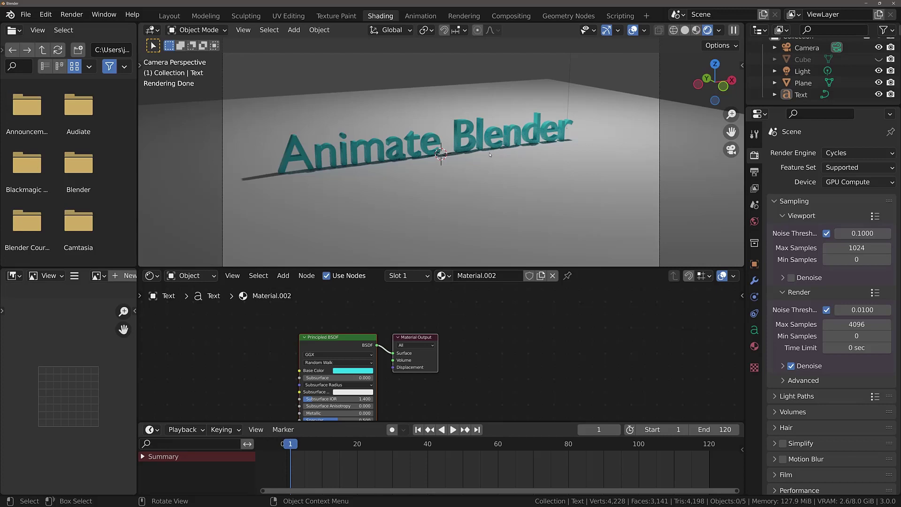
# In the Layout workspace, leave the camera view, convert the point light to a Spot light, and display rendered shading.
pyautogui.click(169, 16)
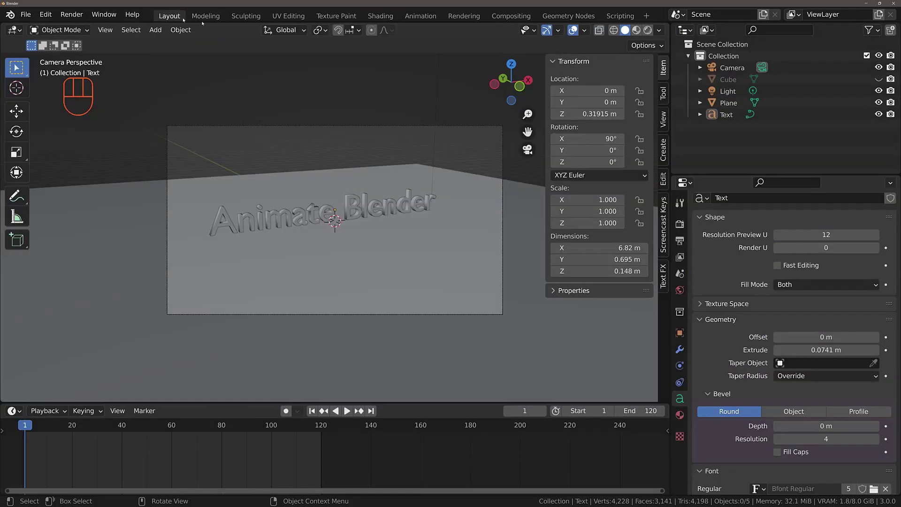
pyautogui.press('KP_0')
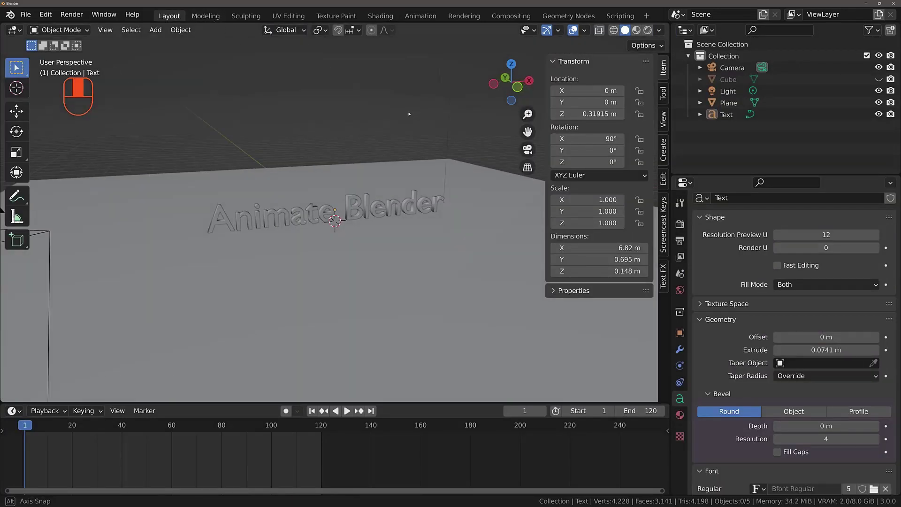
pyautogui.click(398, 134)
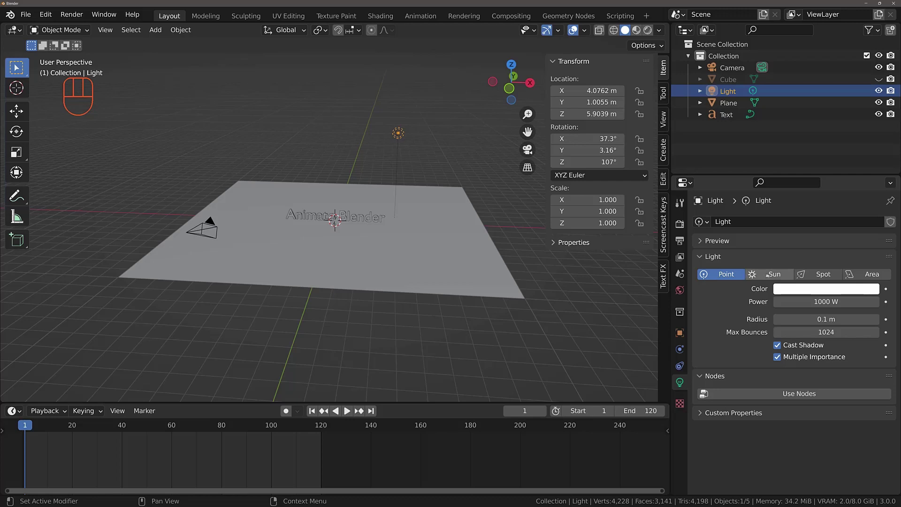
pyautogui.click(822, 275)
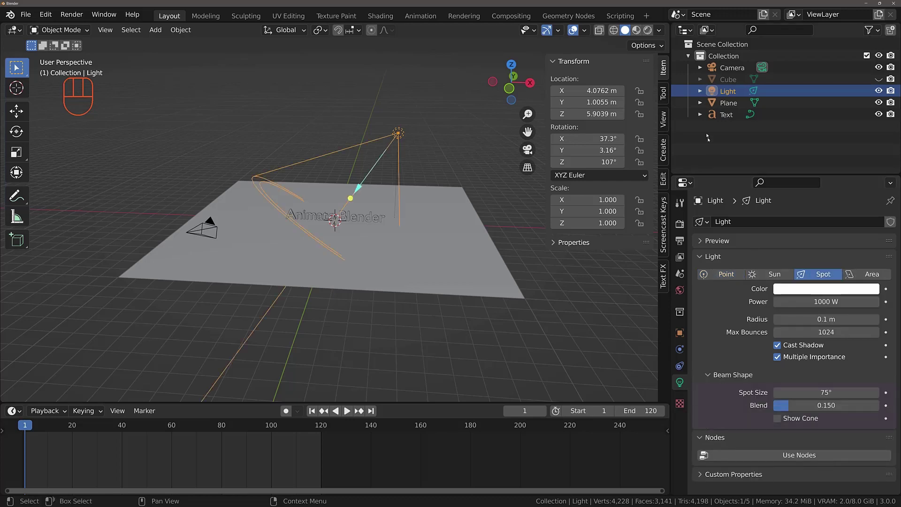
pyautogui.click(648, 30)
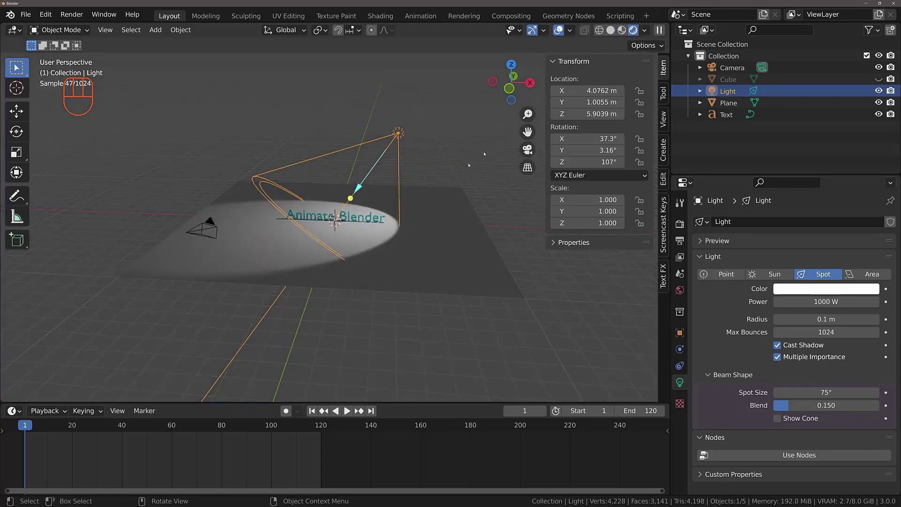
# Set the spot light's beam size to 25.2° and move the light to about X 0.73 m, Y 0.67 m, Z 6.01 m.
pyautogui.scroll(1, 402, 218)
pyautogui.scroll(1, 402, 218)
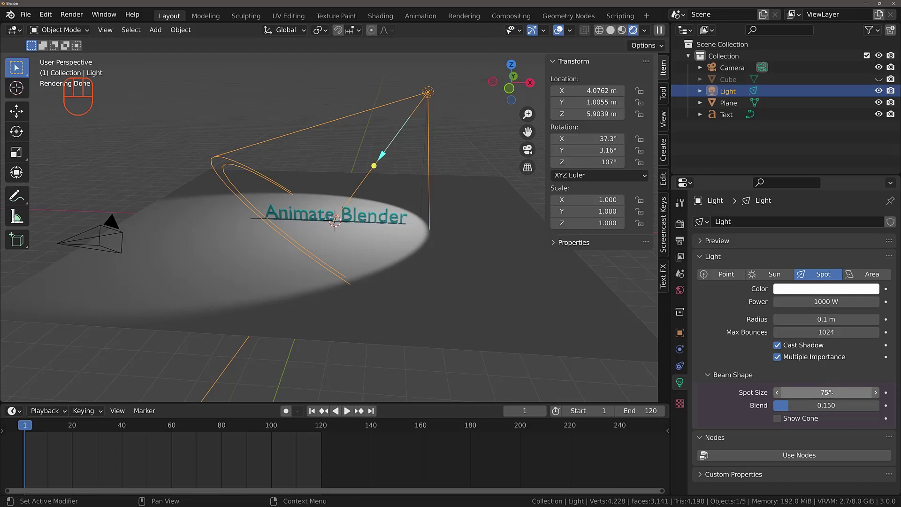
pyautogui.moveTo(832, 393); pyautogui.dragTo(765, 393)
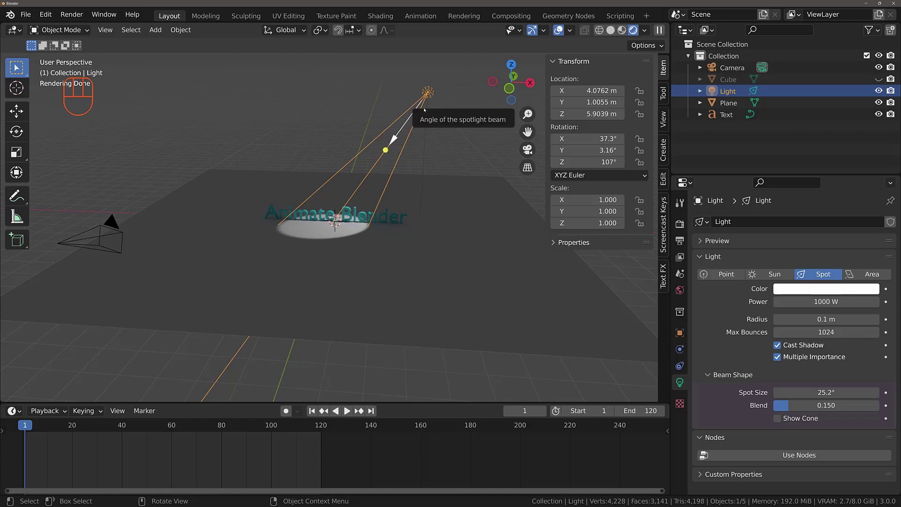
pyautogui.press('g')
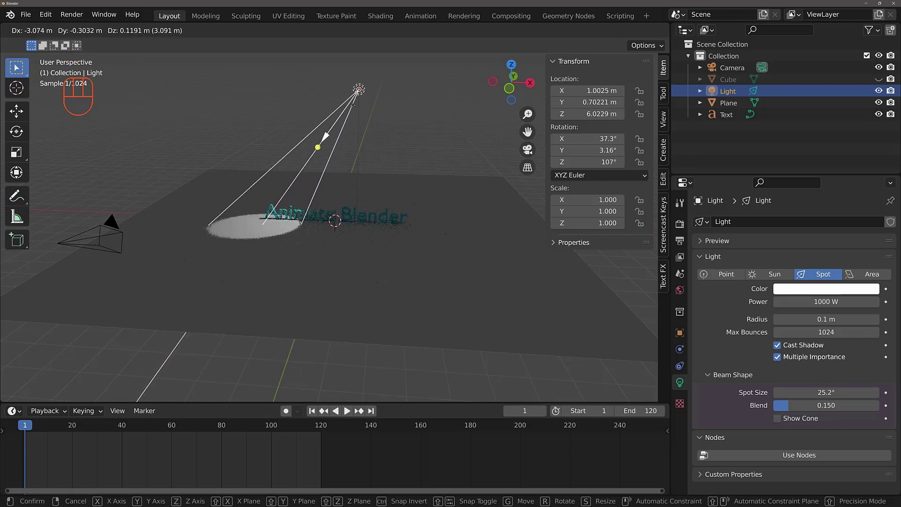
pyautogui.click(348, 107)
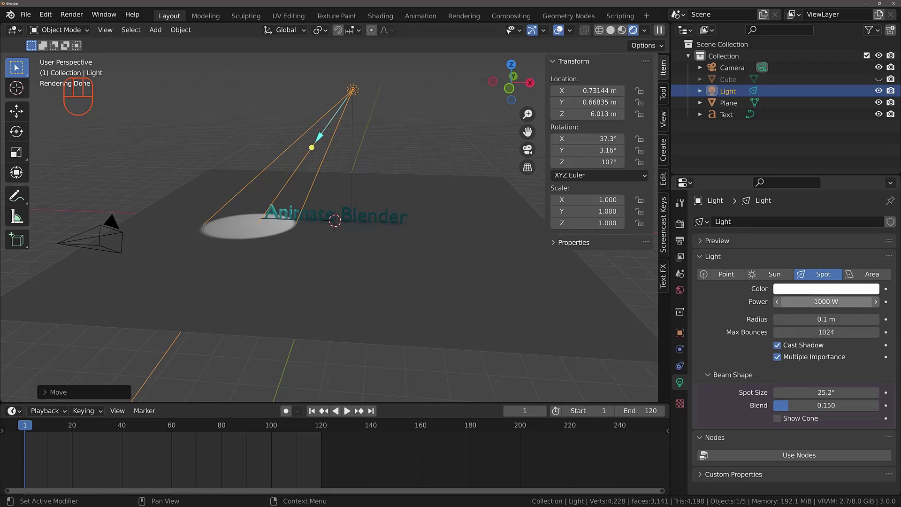
# Set a location keyframe for the spot light at frame 1 with X at about 0.707 m.
pyautogui.moveTo(817, 319)
pyautogui.mouseDown()
pyautogui.moveTo(868, 319)
pyautogui.moveTo(817, 319)
pyautogui.mouseUp()
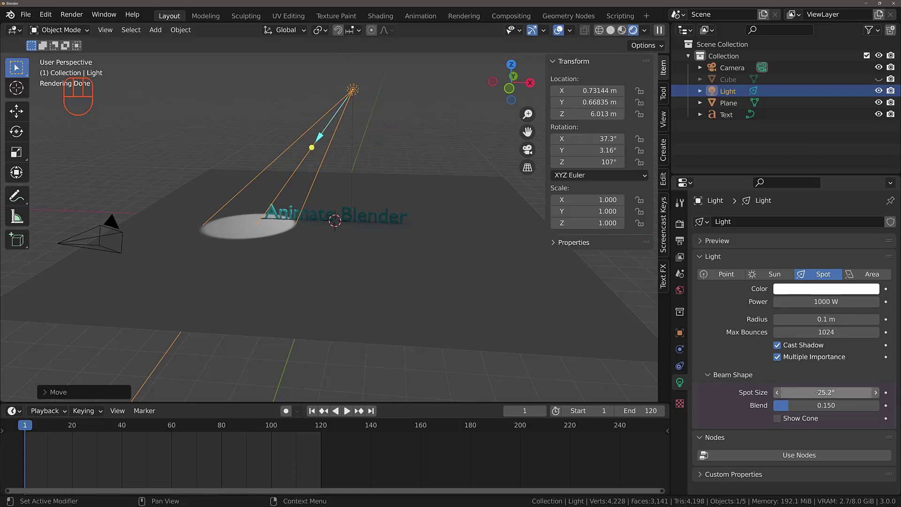
pyautogui.moveTo(826, 392)
pyautogui.mouseDown()
pyautogui.moveTo(859, 392)
pyautogui.moveTo(826, 392)
pyautogui.moveTo(812, 405)
pyautogui.moveTo(827, 405)
pyautogui.mouseUp()
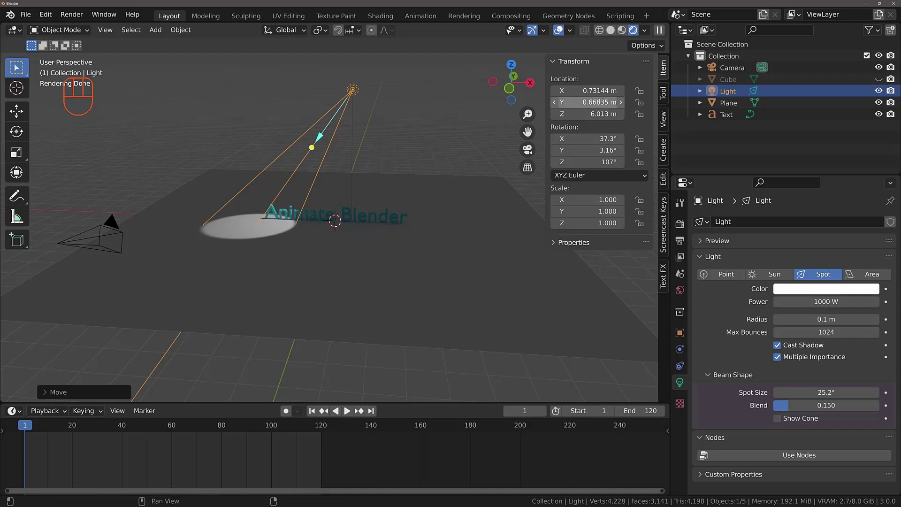
pyautogui.press('i')
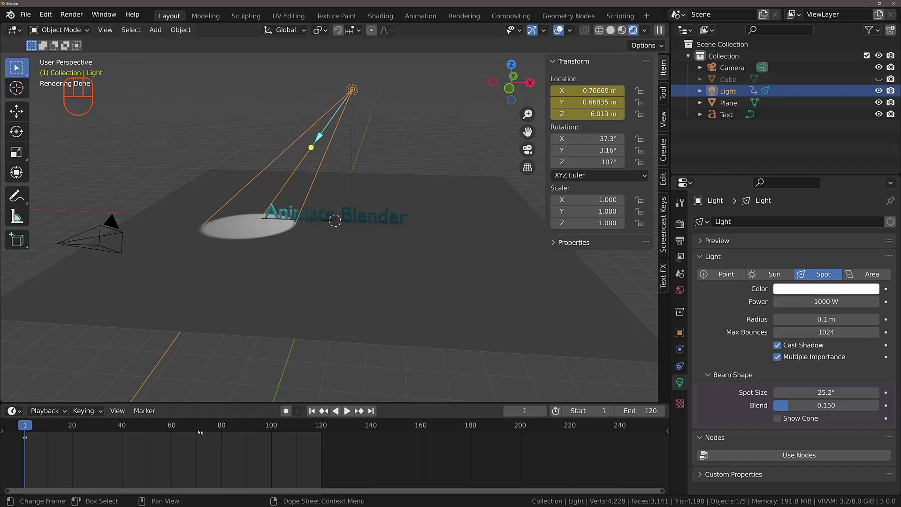
# At frame 90, set the spot light's X location to about 7.4 m, keyframe its location, and return to frame 1.
pyautogui.moveTo(170, 427); pyautogui.dragTo(246, 435)
pyautogui.moveTo(570, 92); pyautogui.dragTo(796, 92)
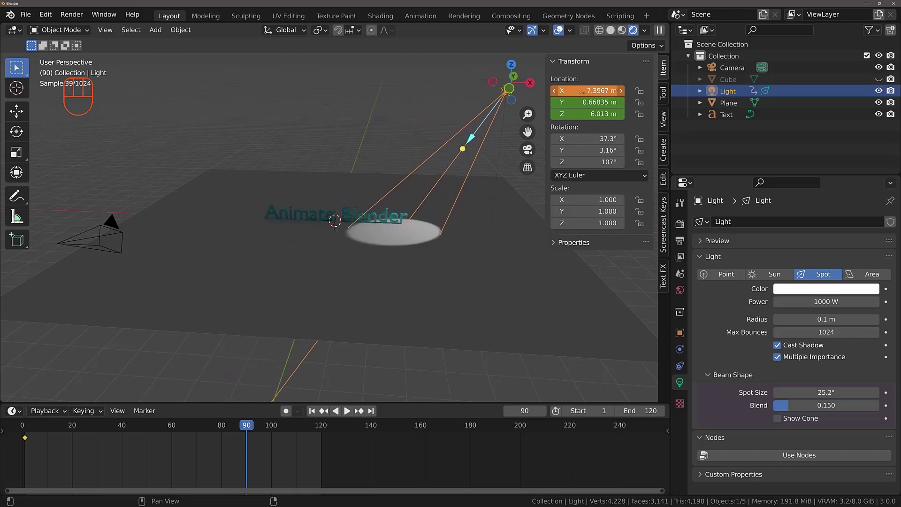
pyautogui.press('i')
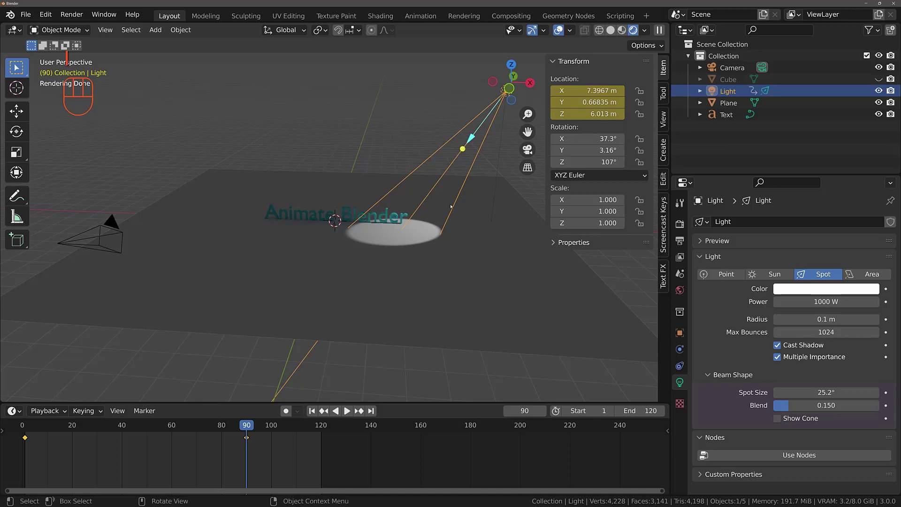
pyautogui.click(312, 411)
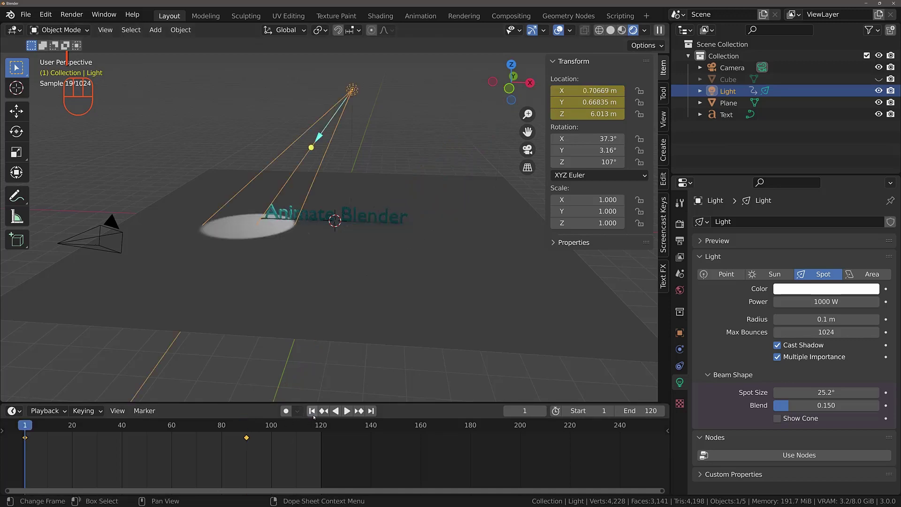
# Look through the camera and set the world background strength to 0.
pyautogui.click(117, 227)
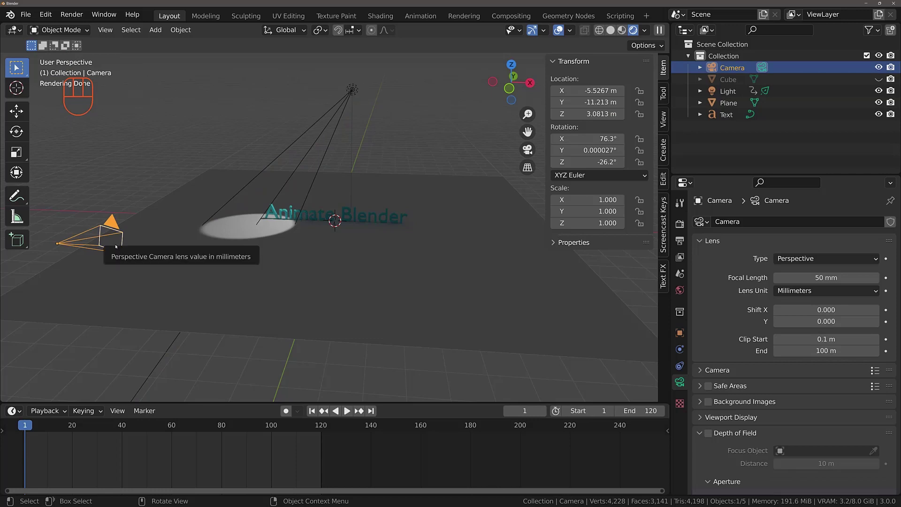
pyautogui.press('KP_0')
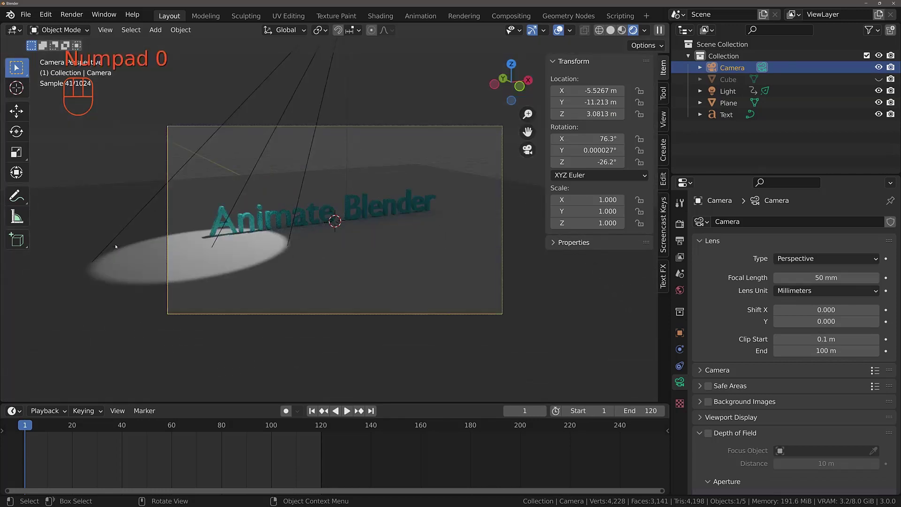
pyautogui.click(684, 293)
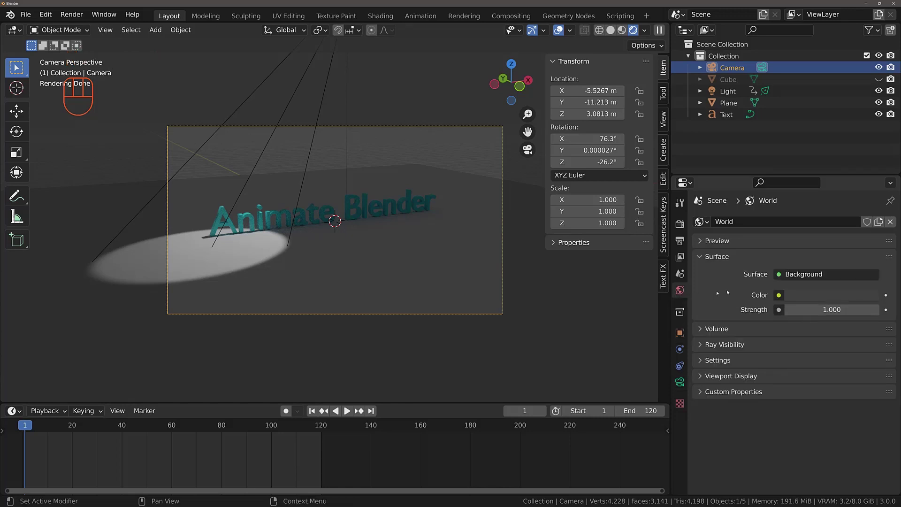
pyautogui.click(833, 309)
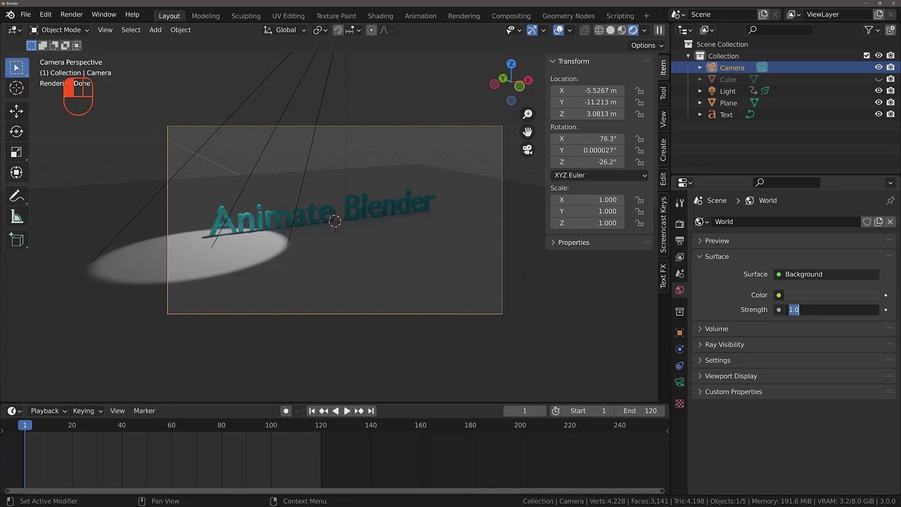
pyautogui.write('0')
pyautogui.press('Return')
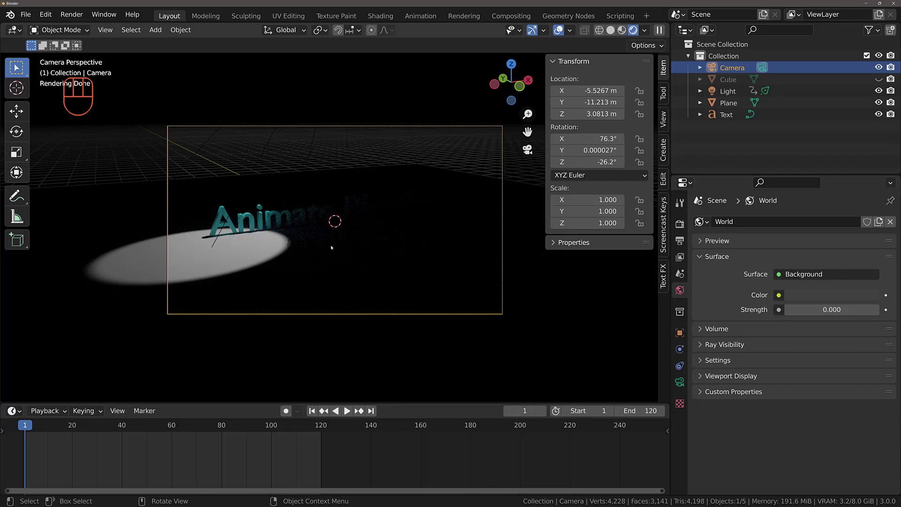
# Play the spot light animation from the camera view, stop it, and return to frame 1.
pyautogui.click(347, 411)
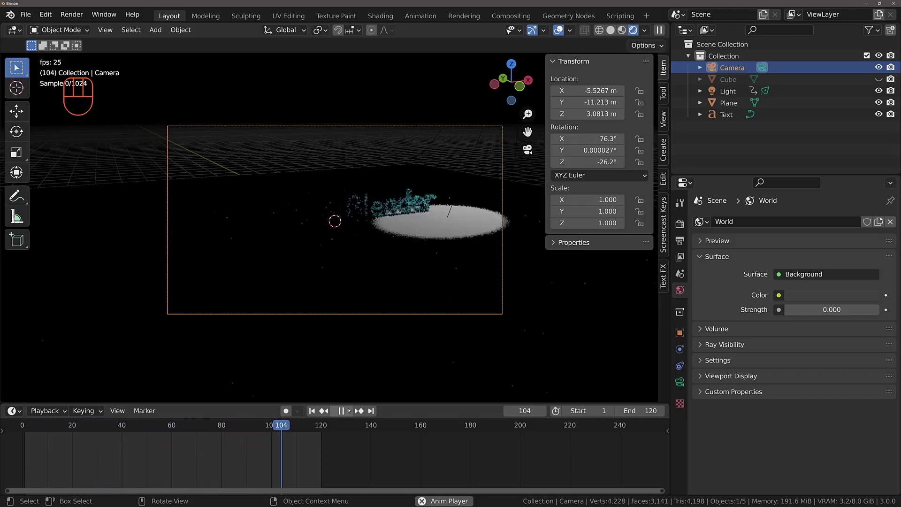
pyautogui.click(349, 411)
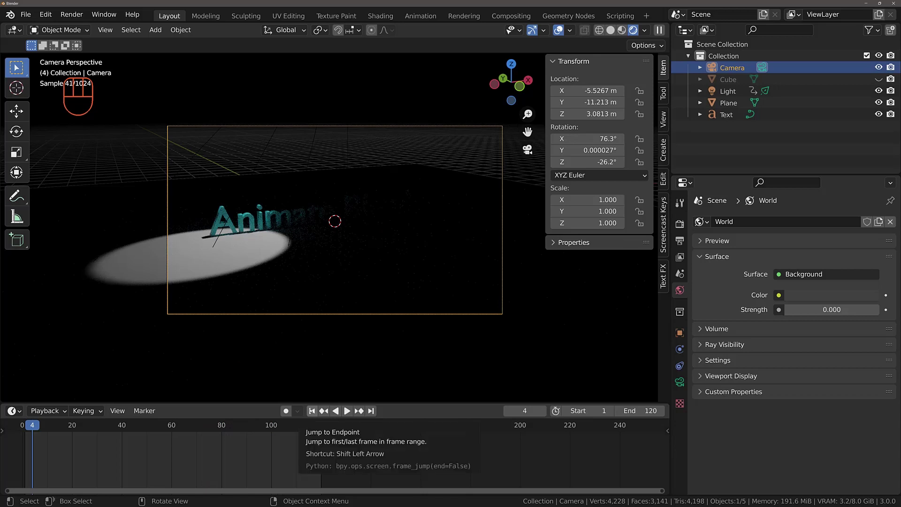
pyautogui.click(312, 412)
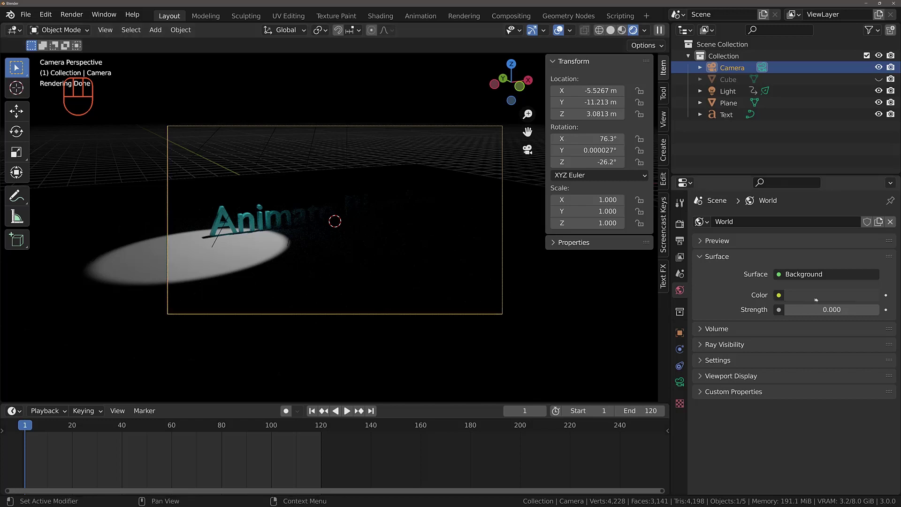
# Restore the world background strength to 1.
pyautogui.click(832, 310)
pyautogui.write('1')
pyautogui.press('Return')
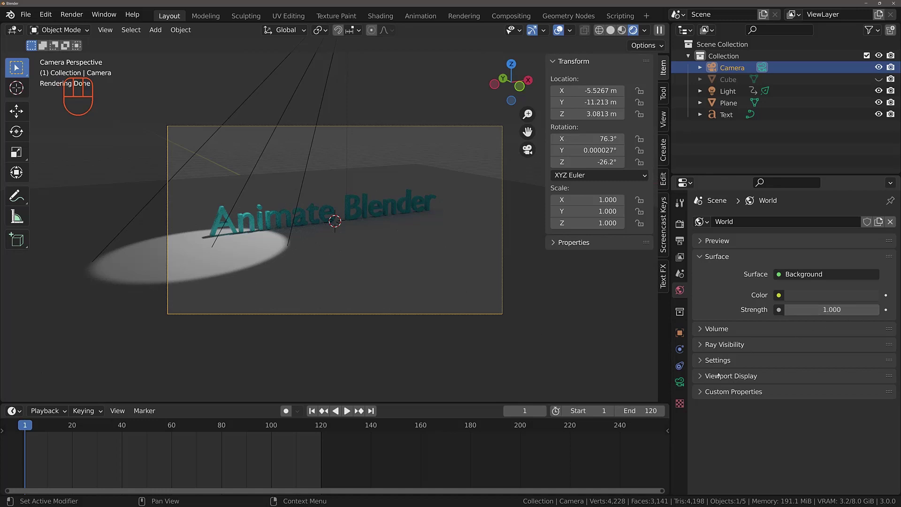
# Change the spot light back to a Point light, leave the camera view, and display solid shading.
pyautogui.click(680, 381)
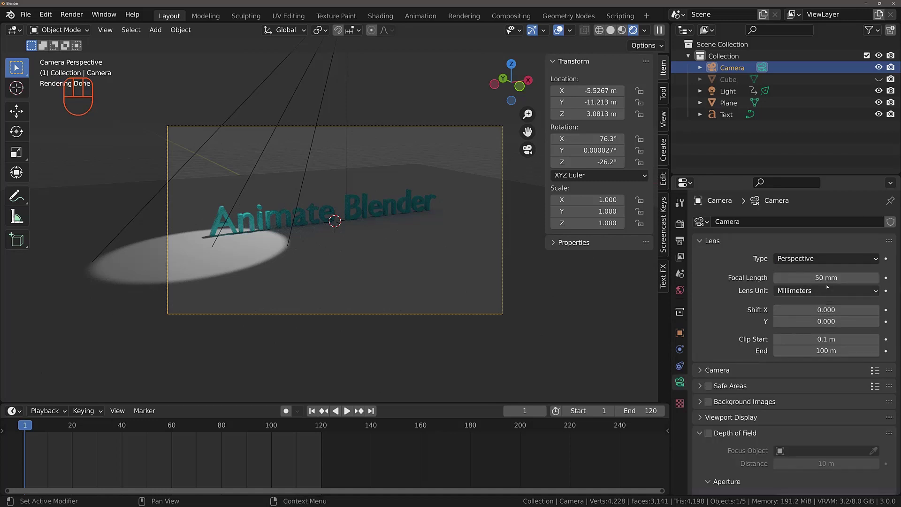
pyautogui.click(272, 277)
pyautogui.click(312, 64)
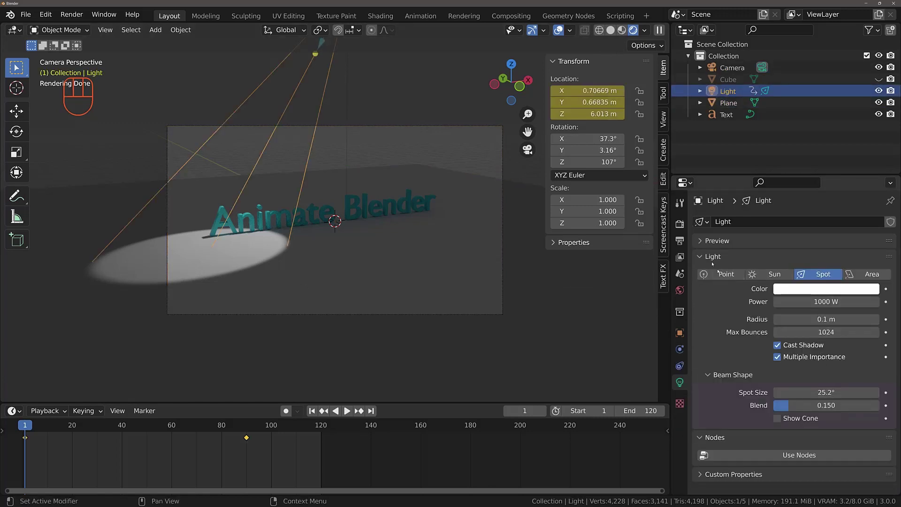
pyautogui.click(726, 274)
pyautogui.moveTo(265, 266); pyautogui.dragTo(262, 256, button='middle')
pyautogui.scroll(3, 263, 257)
pyautogui.scroll(1, 263, 257)
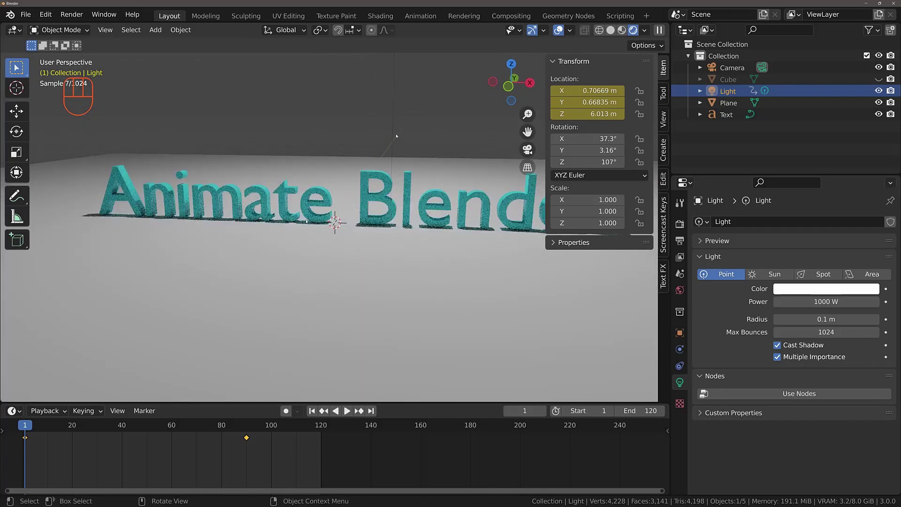
pyautogui.click(610, 30)
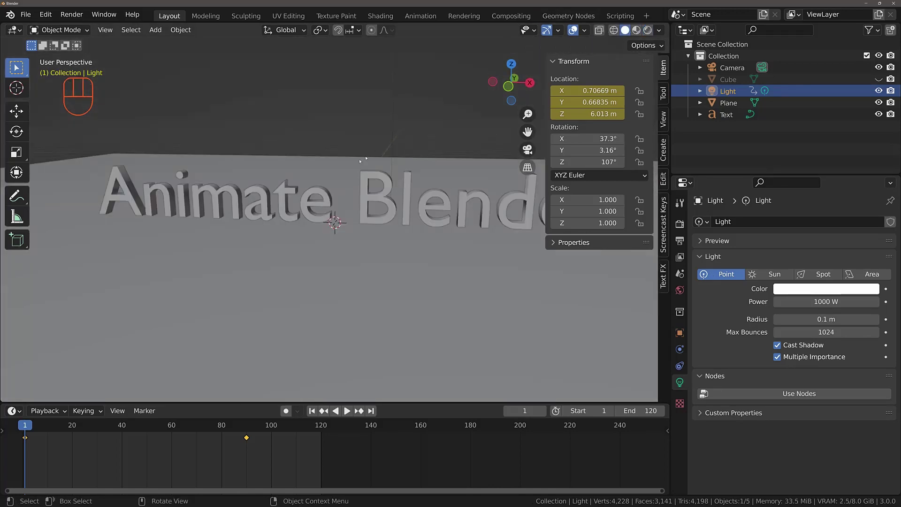
# Select the "Animate Blender" text object and convert it to a mesh.
pyautogui.click(318, 205)
pyautogui.moveTo(349, 192); pyautogui.dragTo(387, 185, button='middle')
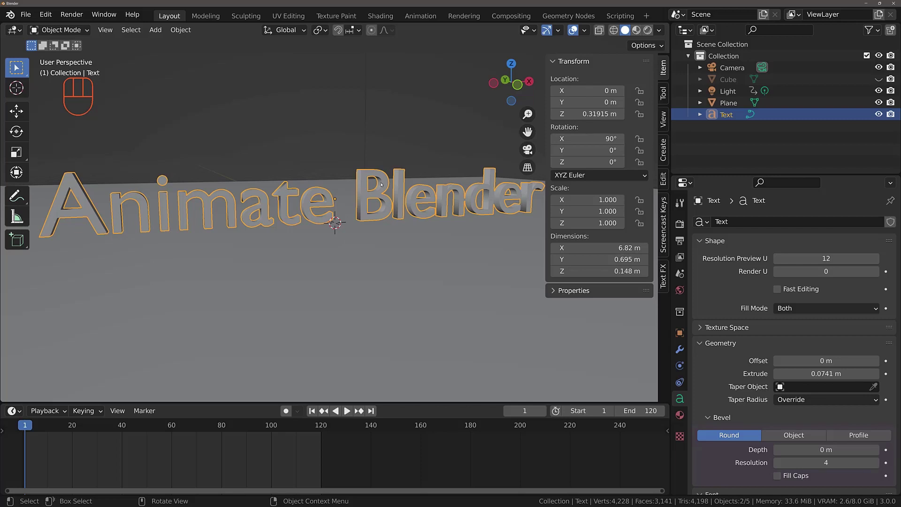
pyautogui.click(182, 30)
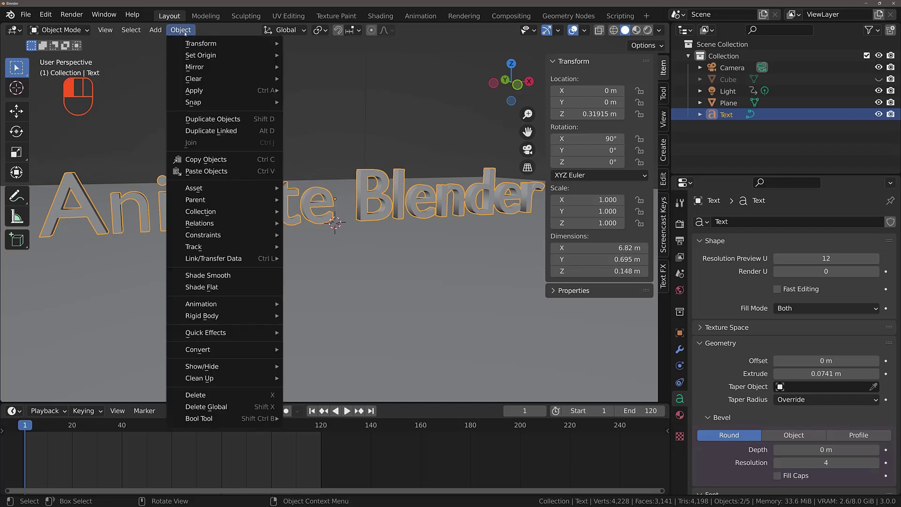
pyautogui.moveTo(227, 350)
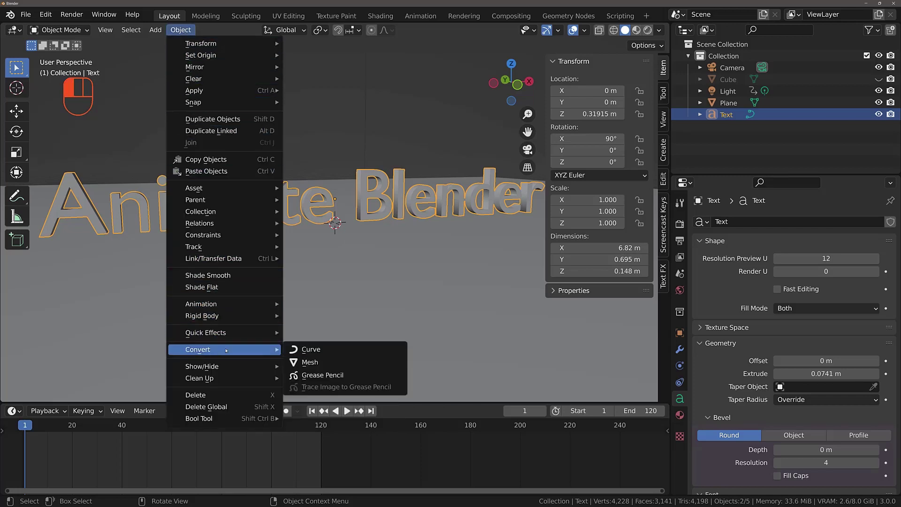
pyautogui.click(326, 366)
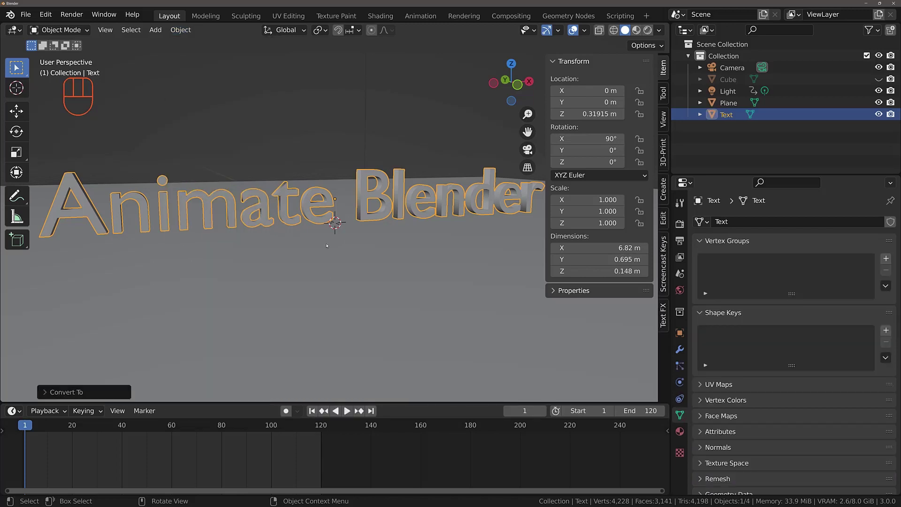
# Inspect the converted text's mesh geometry in Edit Mode and return to Object Mode.
pyautogui.scroll(-1, 342, 210)
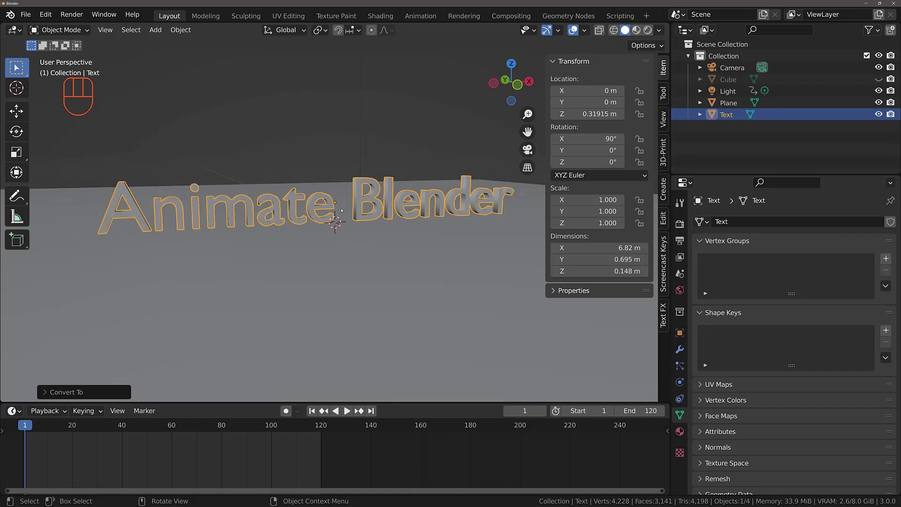
pyautogui.press('Tab')
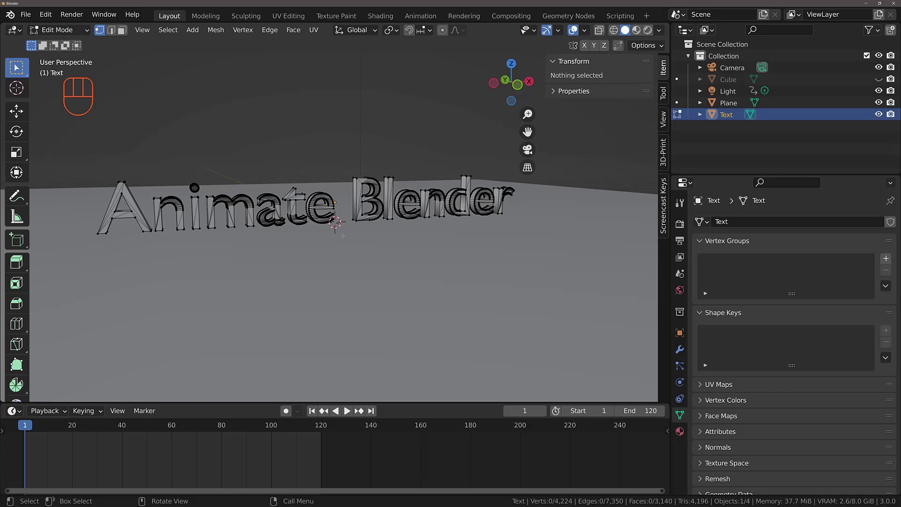
pyautogui.press('Tab')
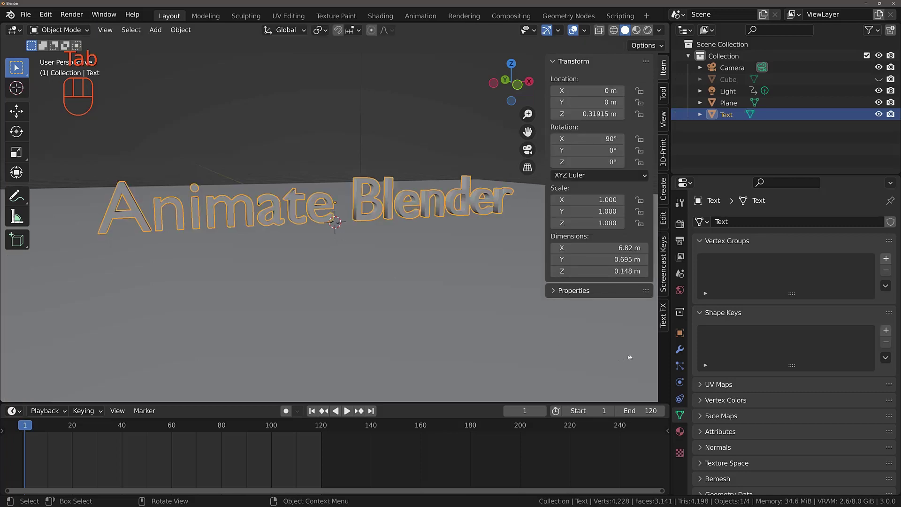
# Add a Decimate modifier to the text mesh, using Planar mode with an angle limit of 8°.
pyautogui.click(680, 349)
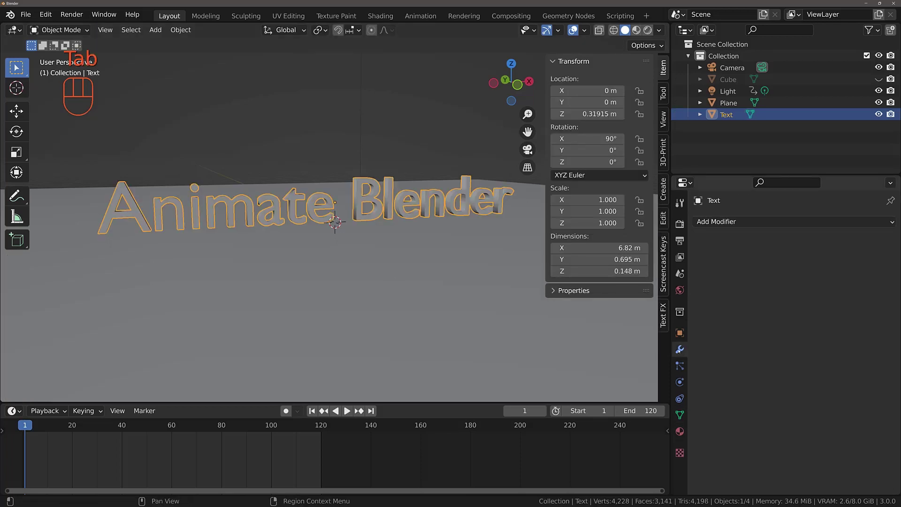
pyautogui.click(764, 222)
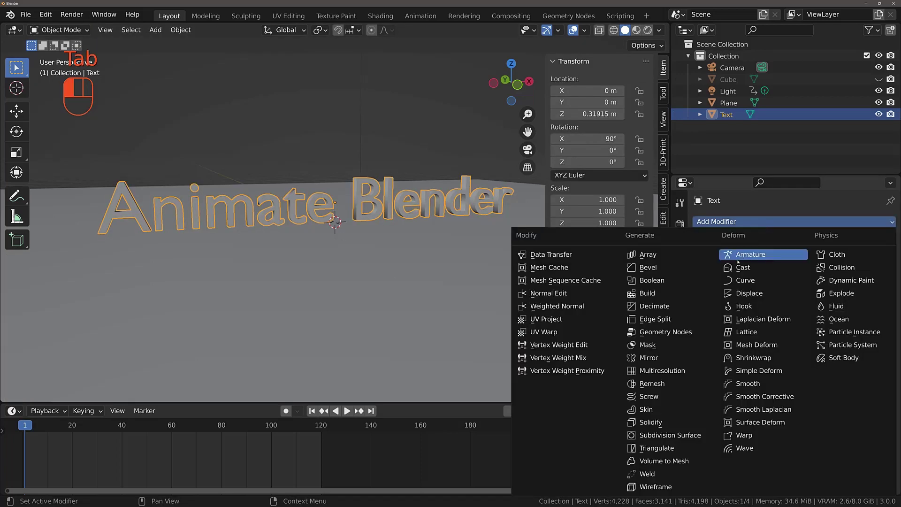
pyautogui.click(674, 310)
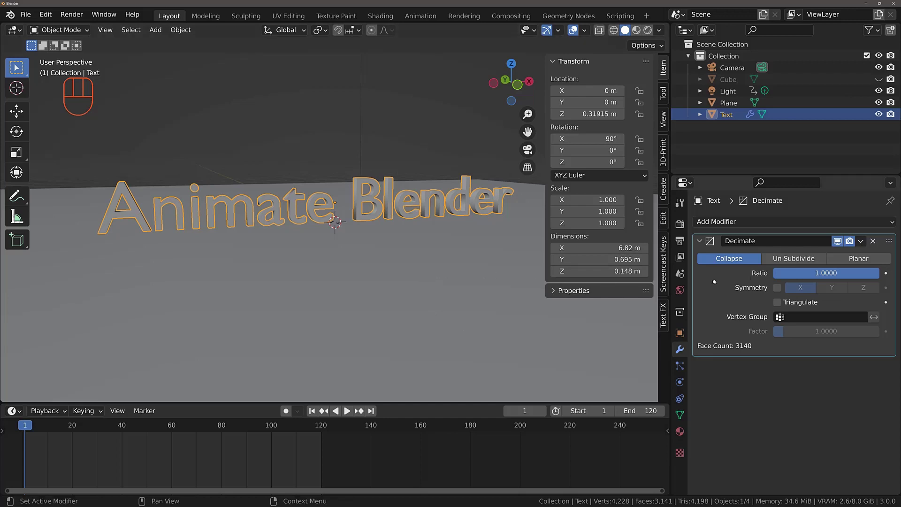
pyautogui.click(863, 259)
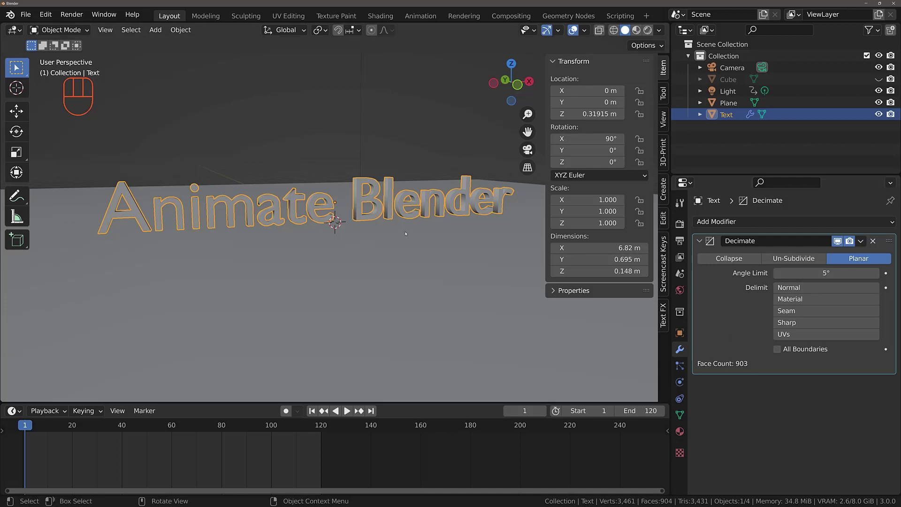
pyautogui.moveTo(826, 273); pyautogui.dragTo(859, 273)
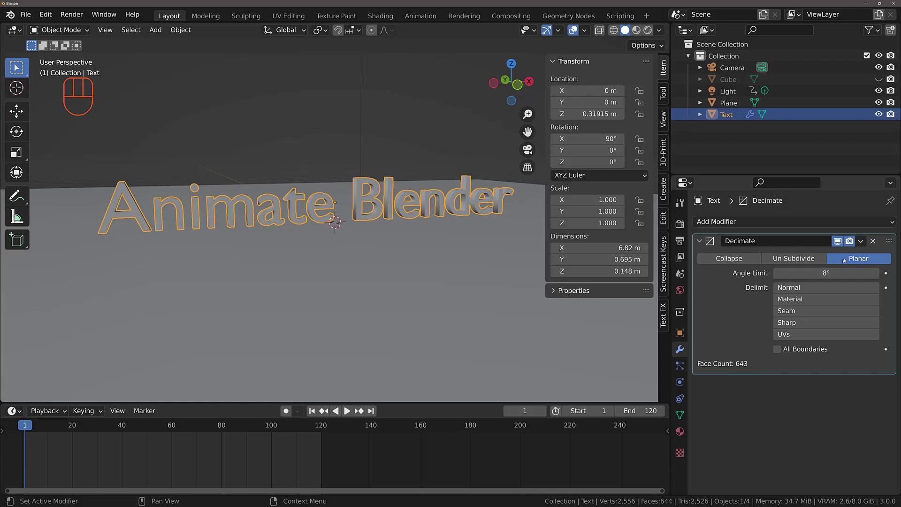
# Apply the Decimate modifier and open the text mesh in Edit Mode for a closer view of its geometry.
pyautogui.click(861, 241)
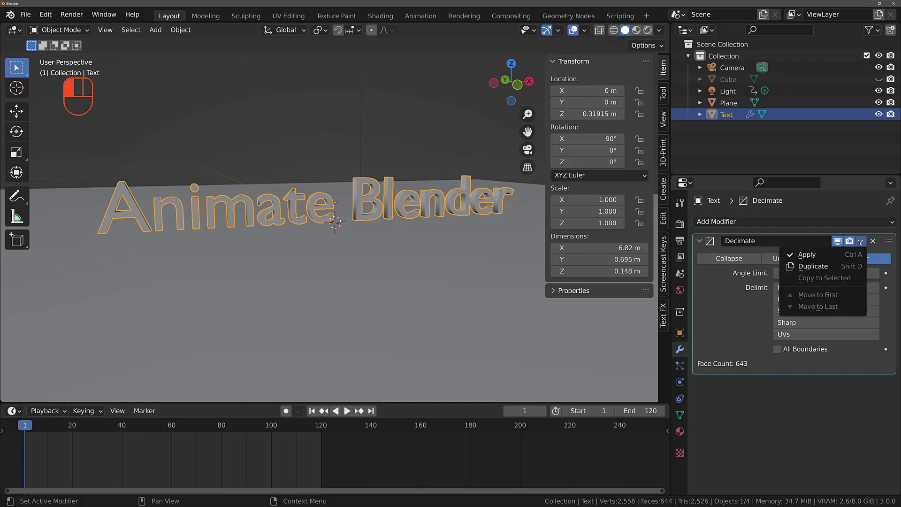
pyautogui.click(830, 255)
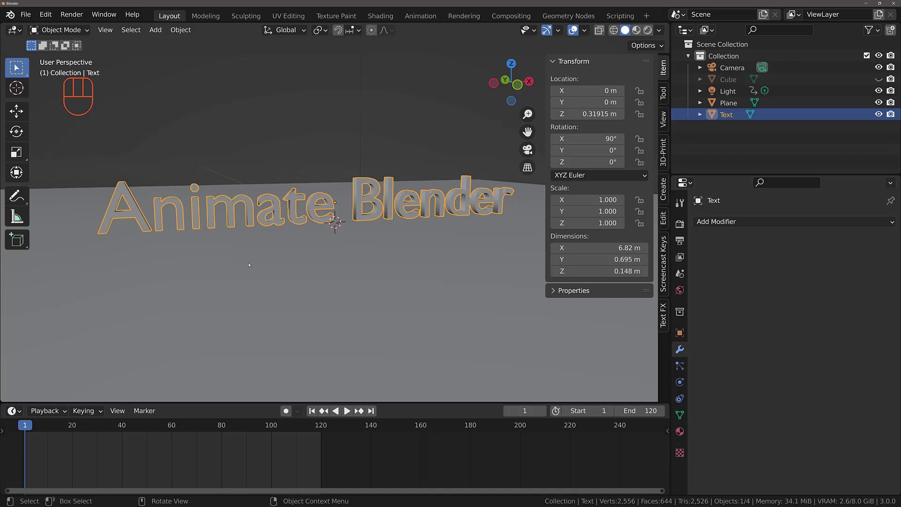
pyautogui.press('Tab')
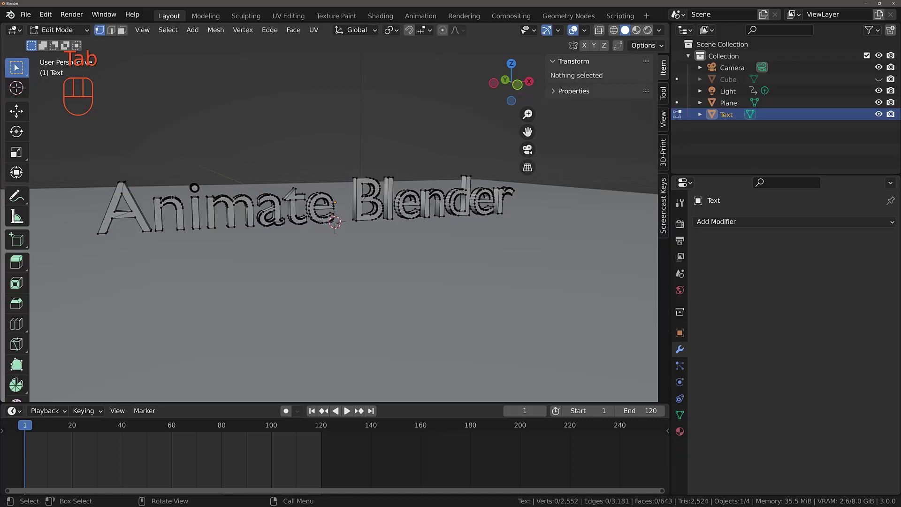
pyautogui.moveTo(321, 220); pyautogui.dragTo(304, 228, button='middle')
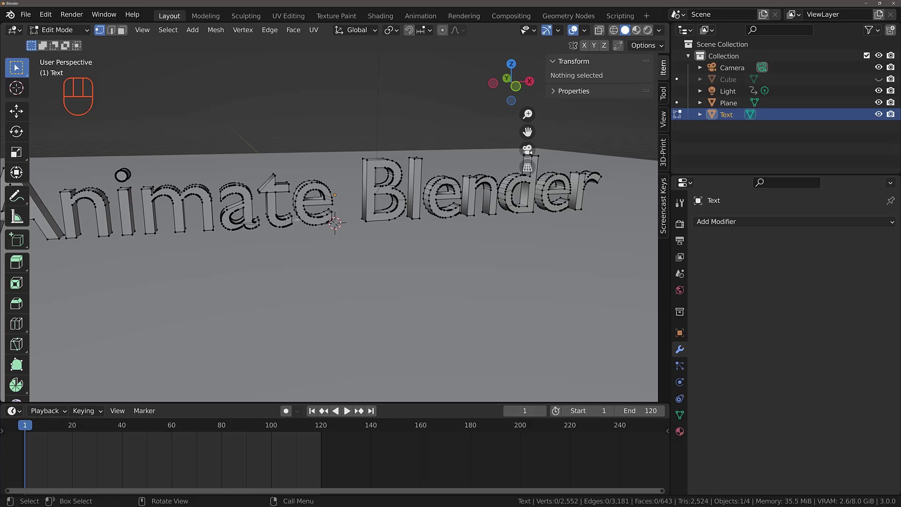
# Select all vertices of the text mesh, merge them by distance, and expand the merge operation's settings.
pyautogui.scroll(-4, 297, 220)
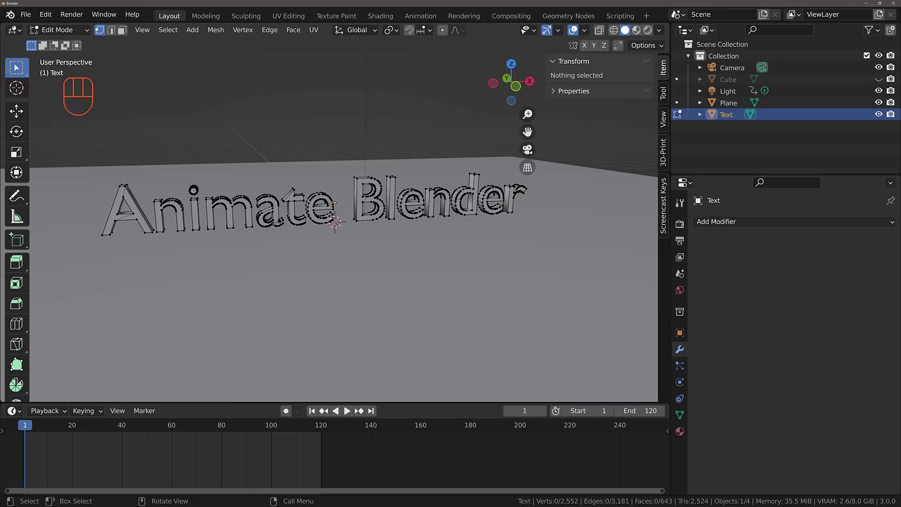
pyautogui.press('a')
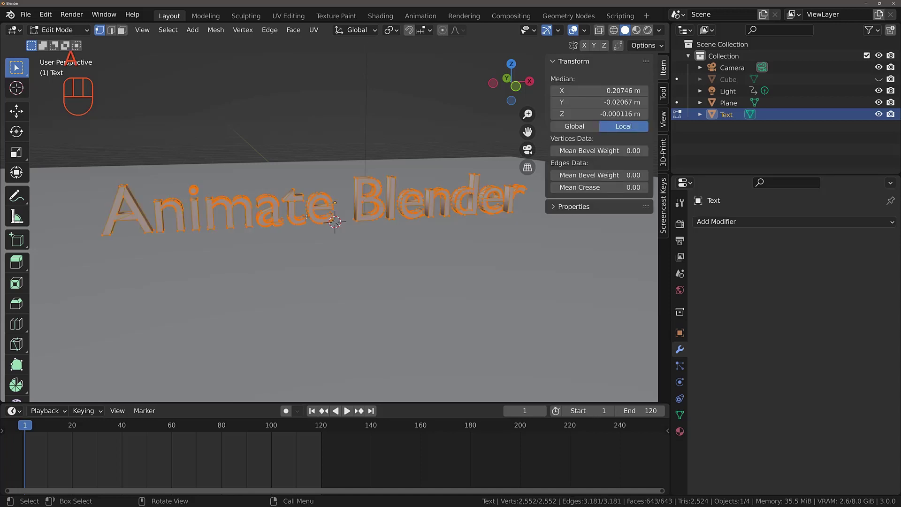
pyautogui.press('m')
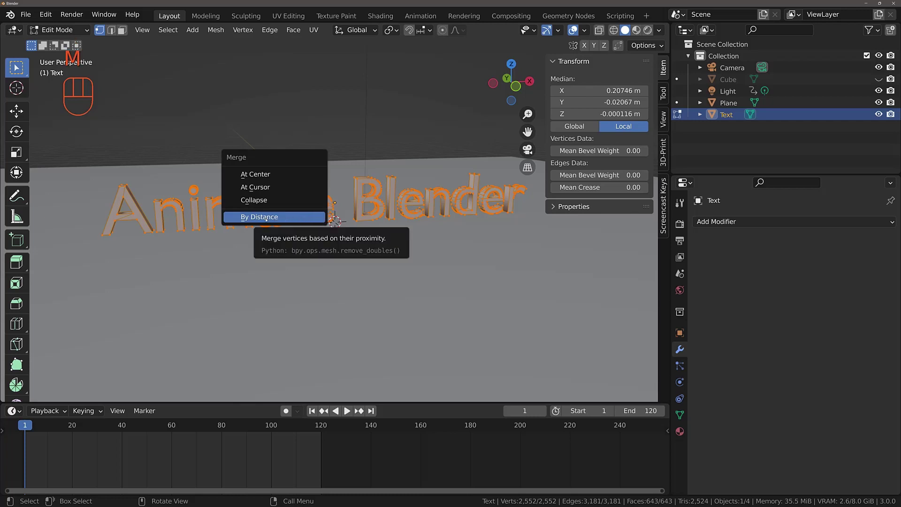
pyautogui.click(287, 218)
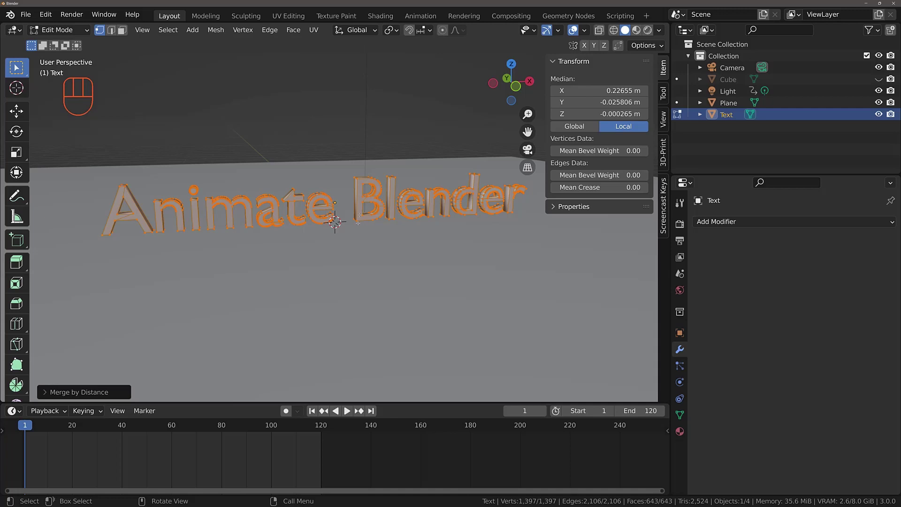
pyautogui.click(51, 392)
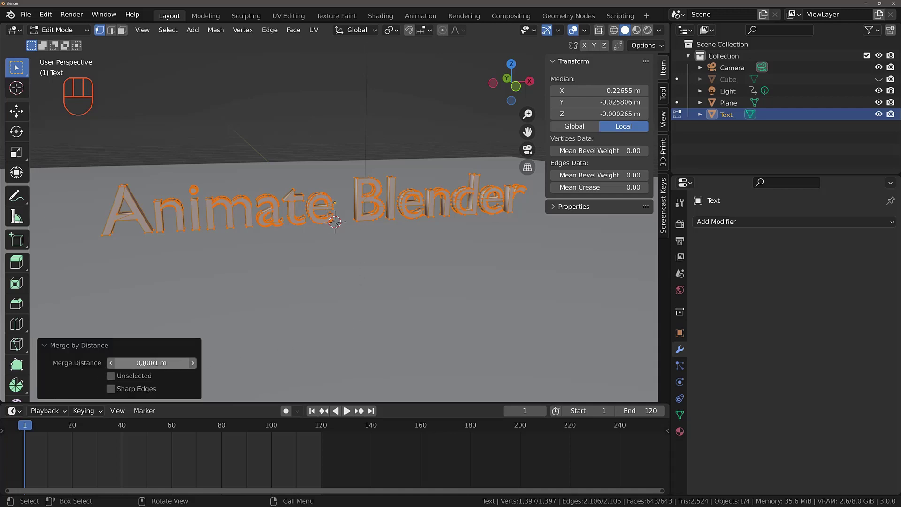
pyautogui.click(192, 366)
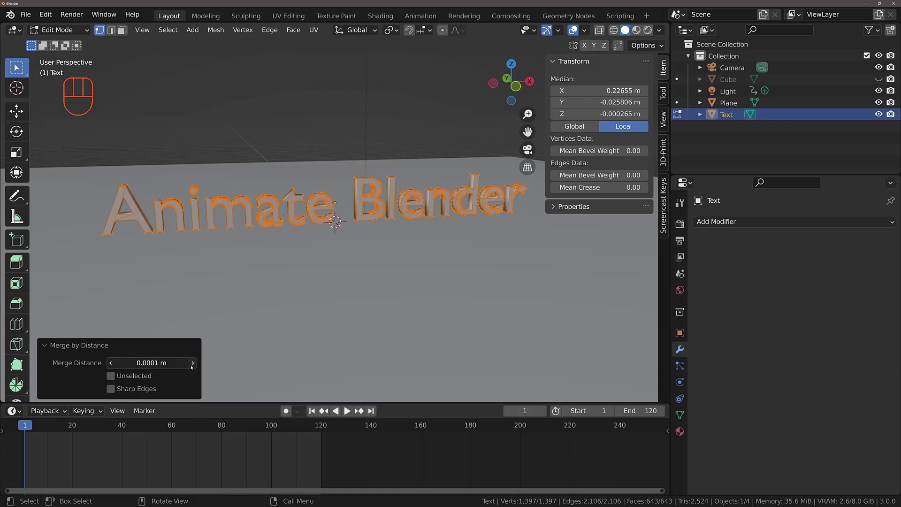
pyautogui.click(111, 363)
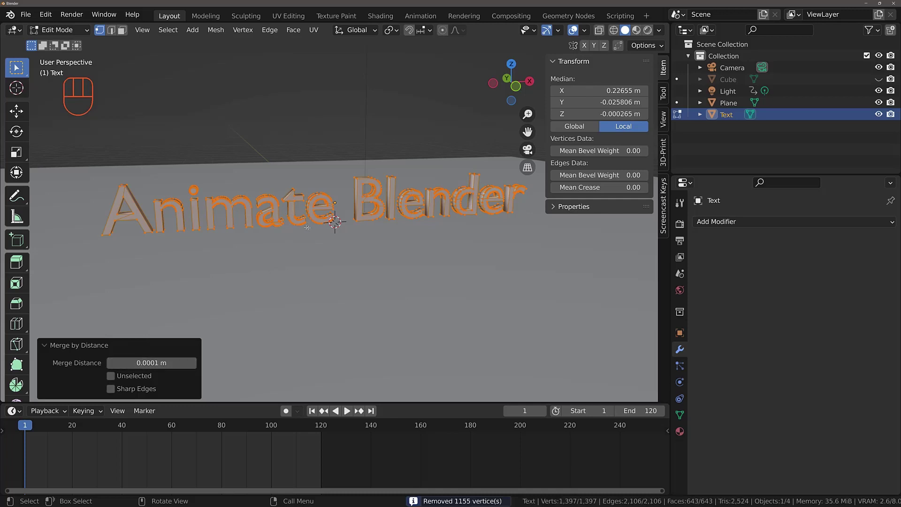
# Try a merge distance of 0.001 m for the text's vertices.
pyautogui.click(161, 363)
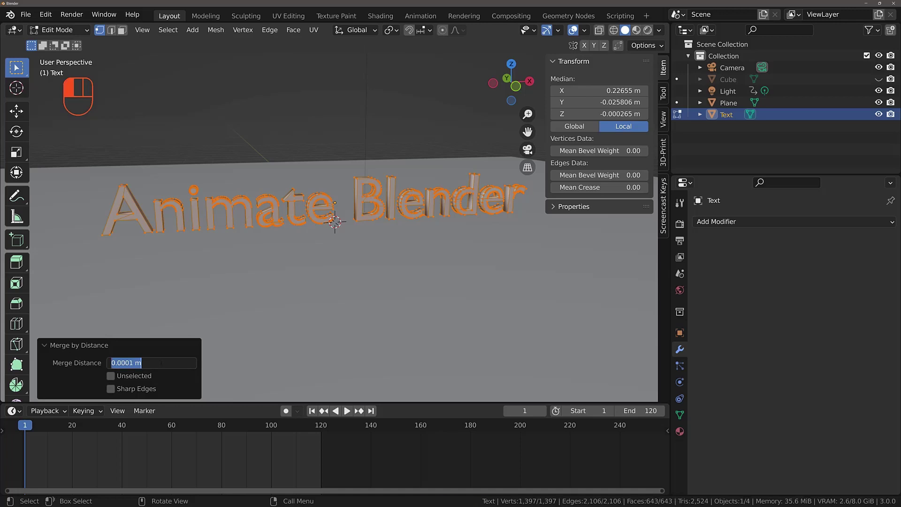
pyautogui.press('BackSpace')
pyautogui.write('.001')
pyautogui.press('Return')
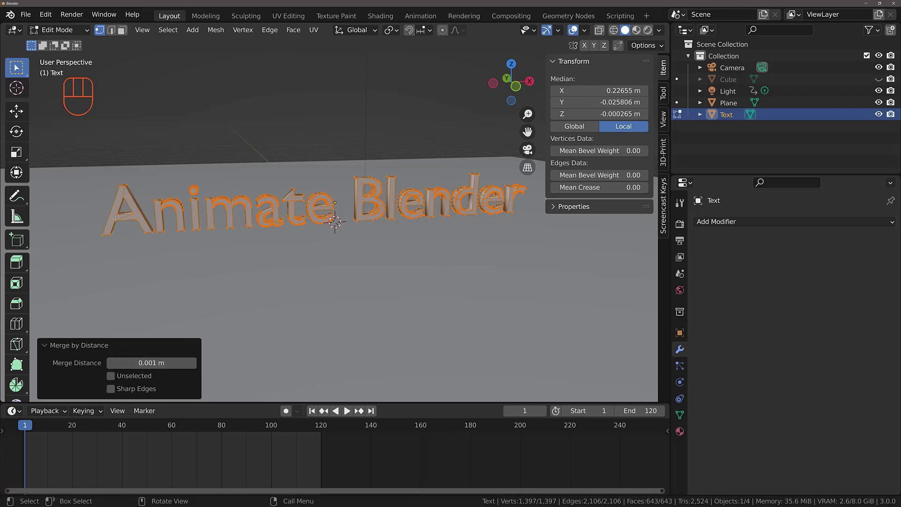
# Set the merge distance to 0.002 m and return to Object Mode.
pyautogui.click(154, 365)
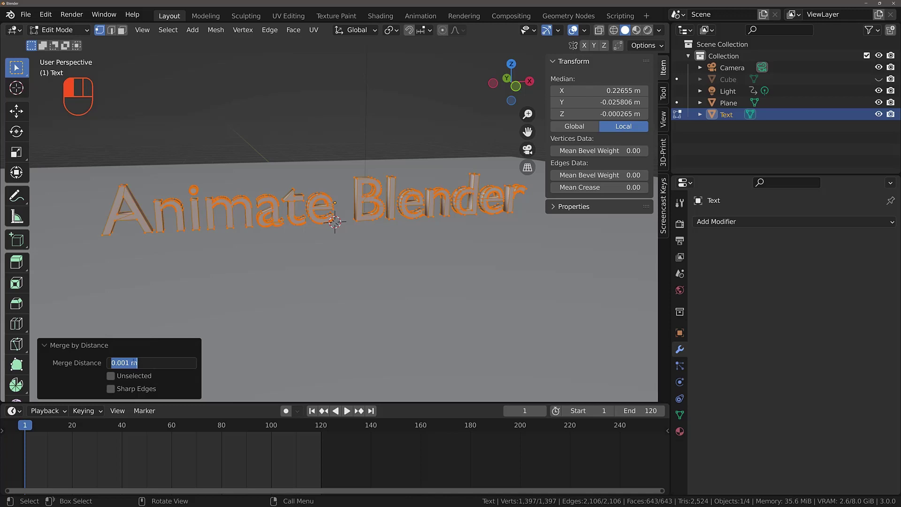
pyautogui.click(129, 362)
pyautogui.press('BackSpace')
pyautogui.write('2')
pyautogui.press('Return')
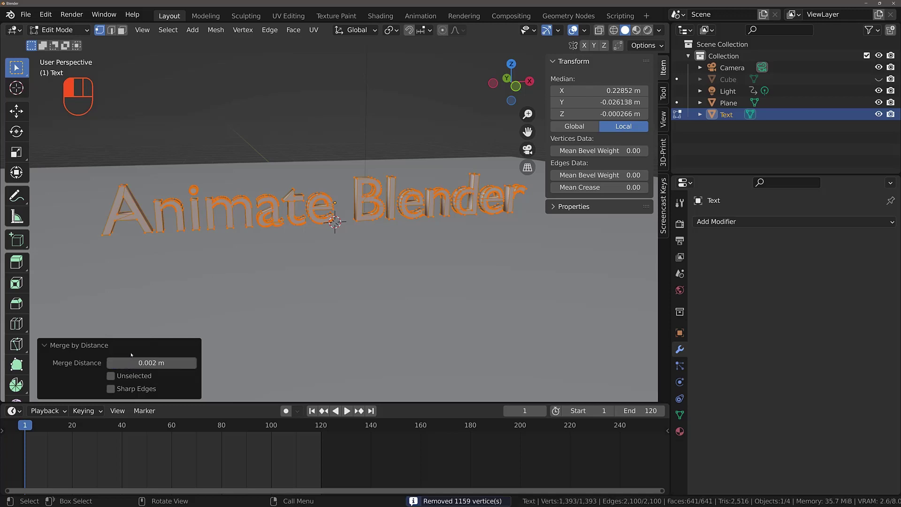
pyautogui.moveTo(386, 237); pyautogui.dragTo(350, 233, button='middle')
pyautogui.press('Tab')
pyautogui.scroll(-3, 288, 237)
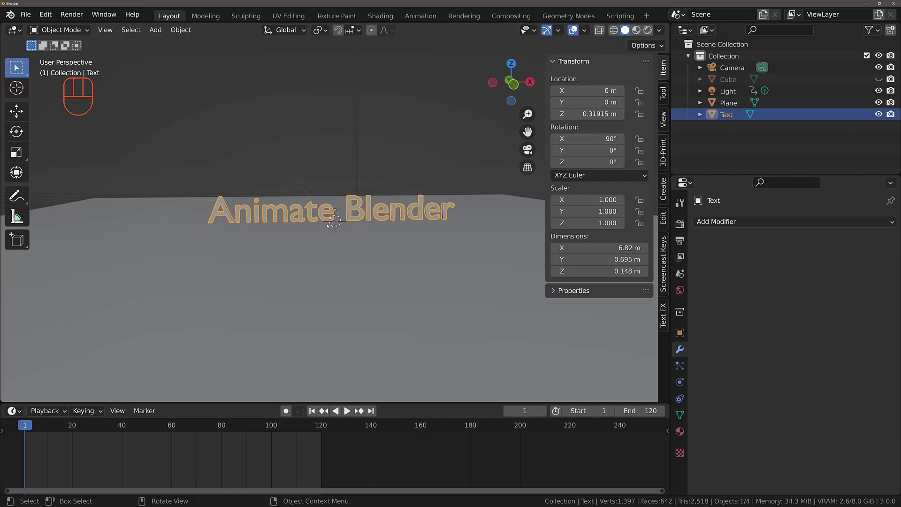
# Separate the whole text mesh by loose parts in Edit Mode, then return to Object Mode.
pyautogui.press('Tab')
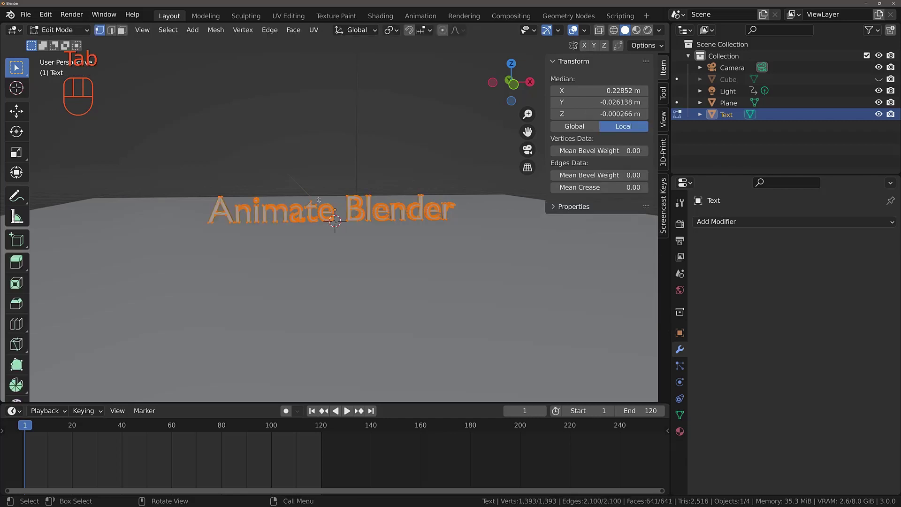
pyautogui.scroll(1, 308, 238)
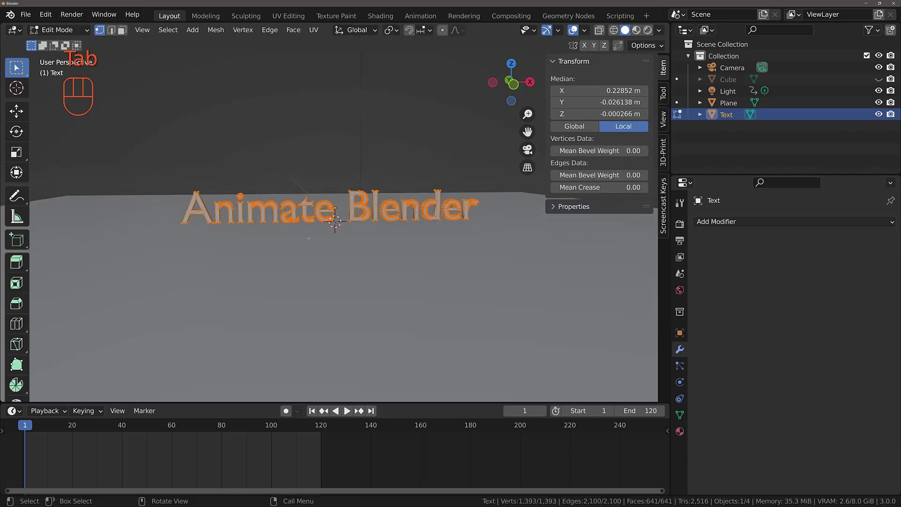
pyautogui.click(309, 132)
pyautogui.press('a')
pyautogui.press('p')
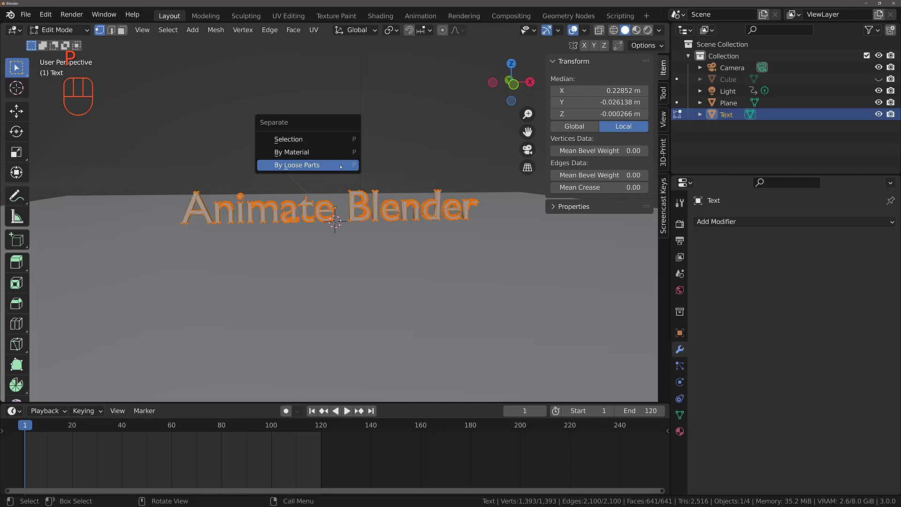
pyautogui.click(301, 165)
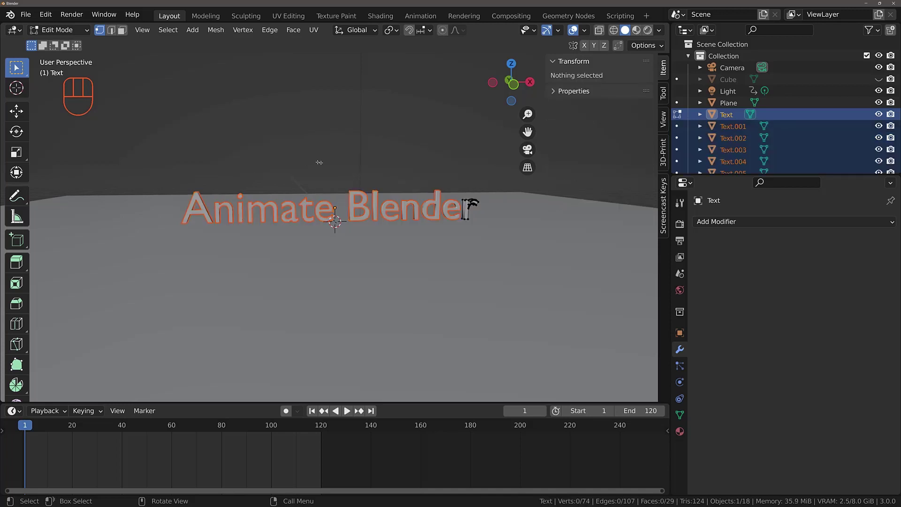
pyautogui.press('Tab')
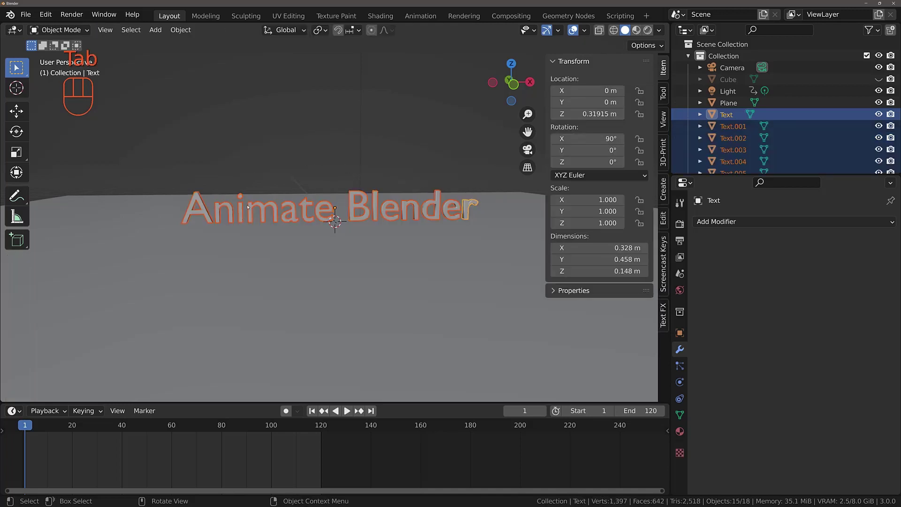
# Select several letters of "Animate" and the dot of the "i" individually to check how the text was separated.
pyautogui.click(202, 215)
pyautogui.click(214, 214)
pyautogui.click(225, 213)
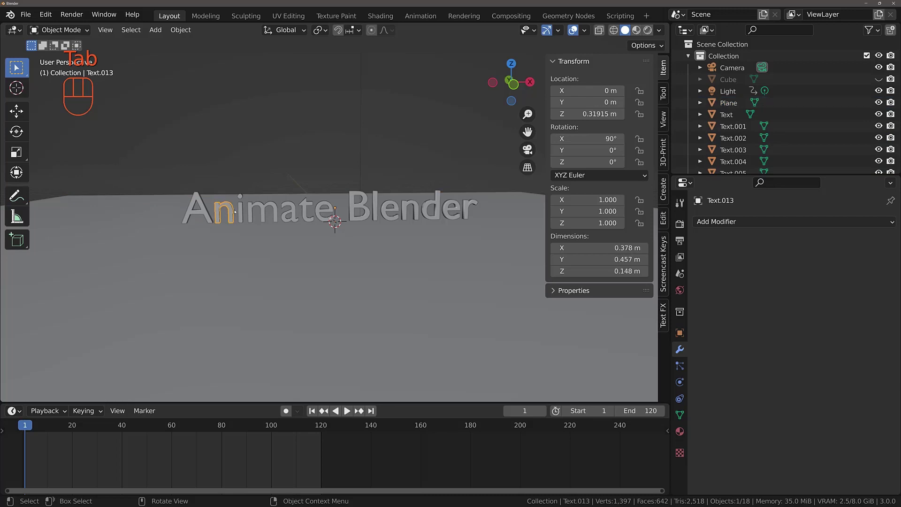
pyautogui.click(243, 212)
pyautogui.click(256, 207)
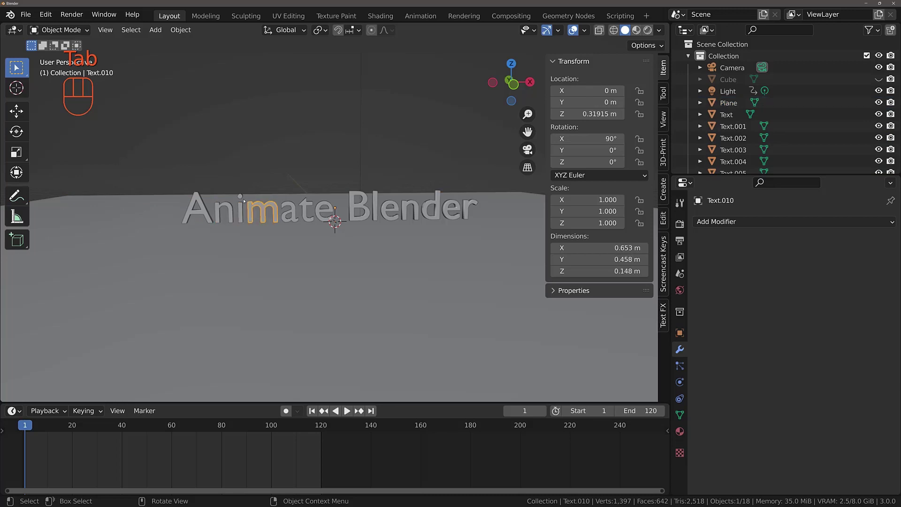
pyautogui.click(243, 202)
pyautogui.click(242, 204)
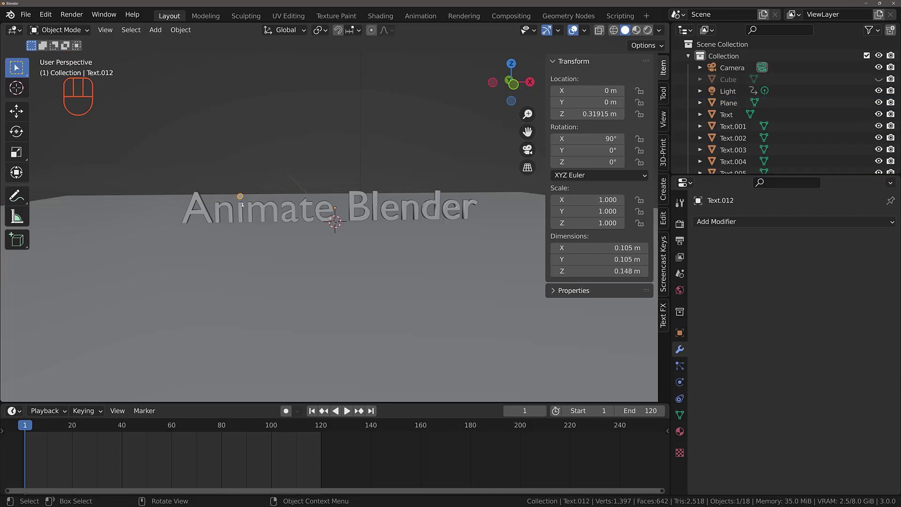
pyautogui.click(242, 204)
pyautogui.click(239, 197)
pyautogui.click(242, 205)
pyautogui.click(242, 202)
# Join the stem and the dot of the "i" in "Animate" into one object.
pyautogui.scroll(7, 240, 207)
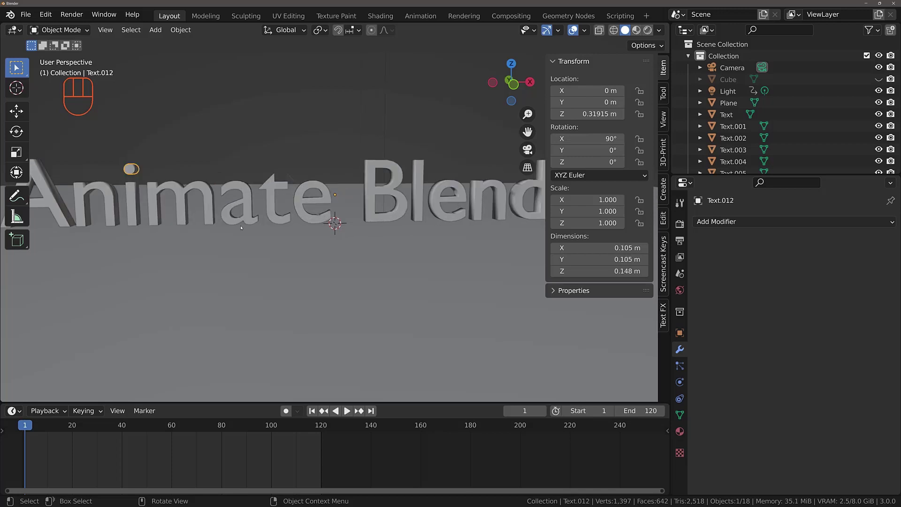
pyautogui.keyDown('shift'); pyautogui.moveTo(240, 211); pyautogui.dragTo(396, 220, button='middle'); pyautogui.keyUp('shift')
pyautogui.click(301, 216)
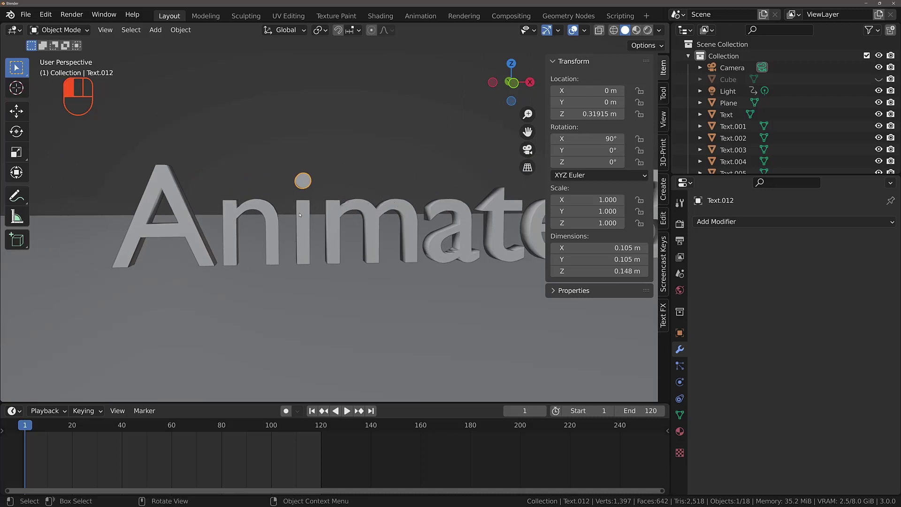
pyautogui.click(309, 187)
pyautogui.click(310, 188)
pyautogui.keyDown('shift'); pyautogui.click(308, 186); pyautogui.keyUp('shift')
pyautogui.hotkey('ctrl', 'j')
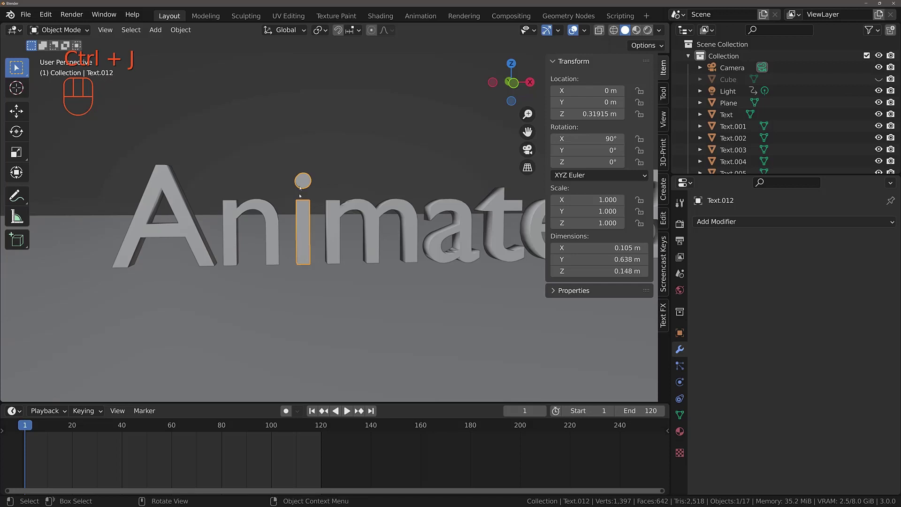
pyautogui.press('g')
pyautogui.rightClick(369, 146)
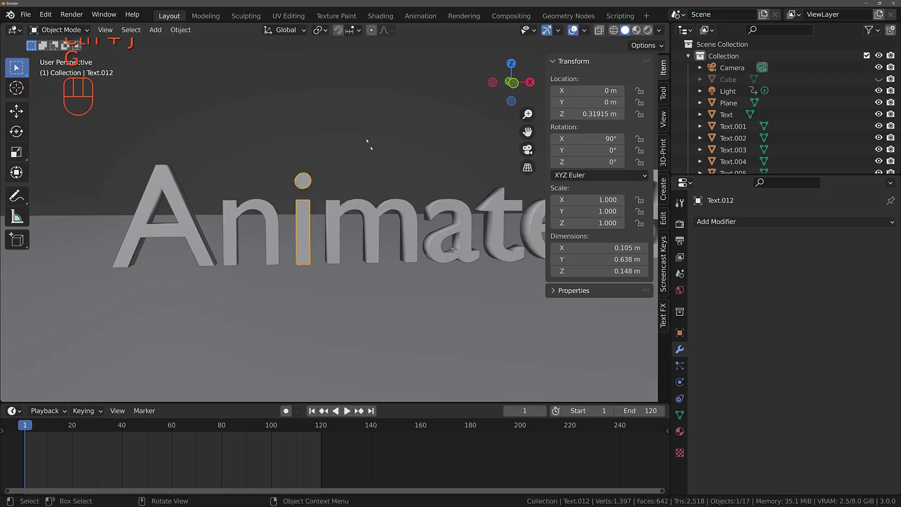
# Move the light above the text sideways, clear of the letters, to about X -6.58 m, Y 0.41 m, Z 5.91 m.
pyautogui.scroll(-2, 387, 207)
pyautogui.scroll(-3, 387, 207)
pyautogui.keyDown('shift'); pyautogui.moveTo(386, 207); pyautogui.dragTo(278, 277, button='middle'); pyautogui.keyUp('shift')
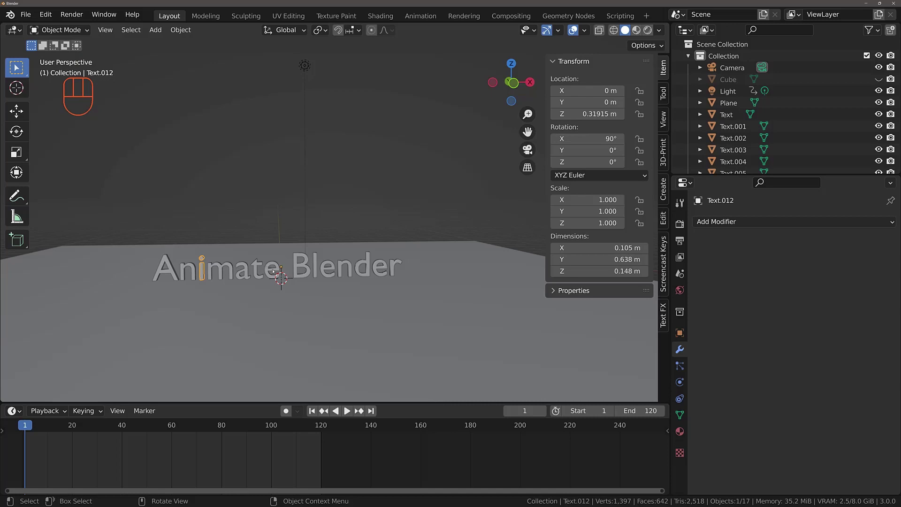
pyautogui.click(273, 271)
pyautogui.moveTo(306, 235); pyautogui.dragTo(290, 223, button='middle')
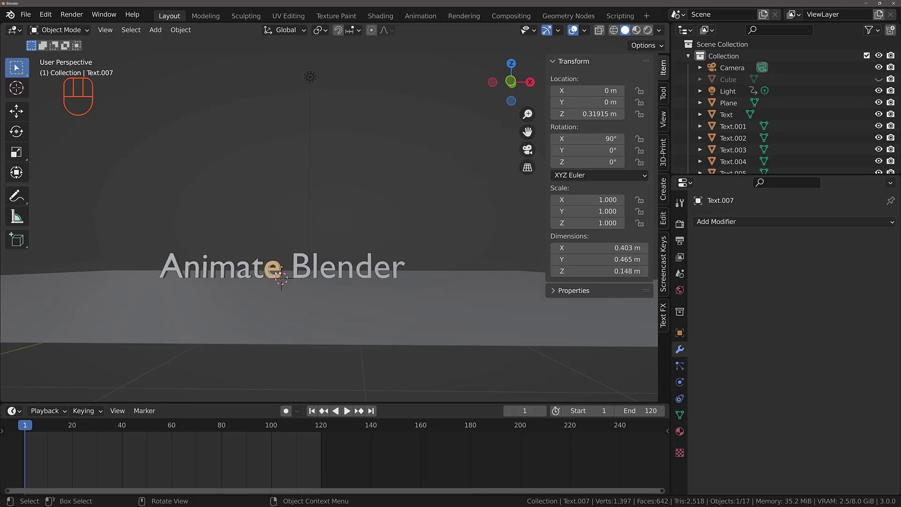
pyautogui.click(307, 78)
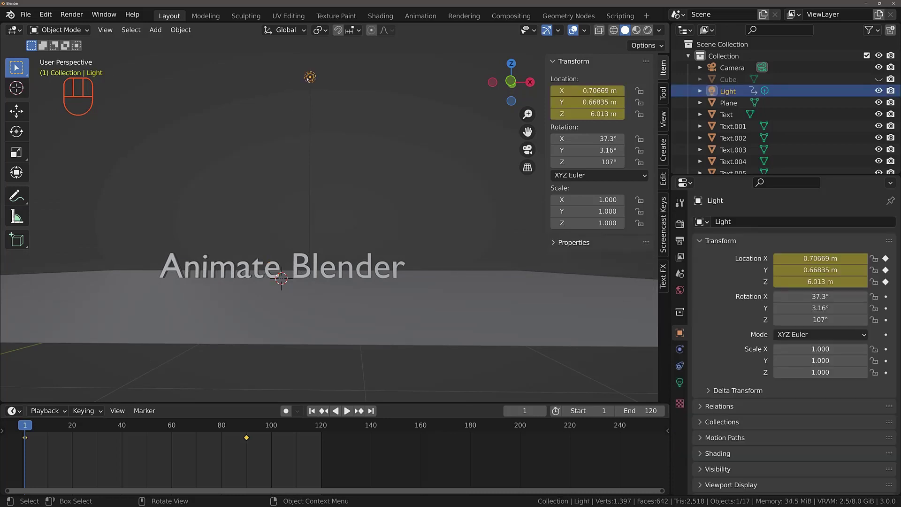
pyautogui.press('g')
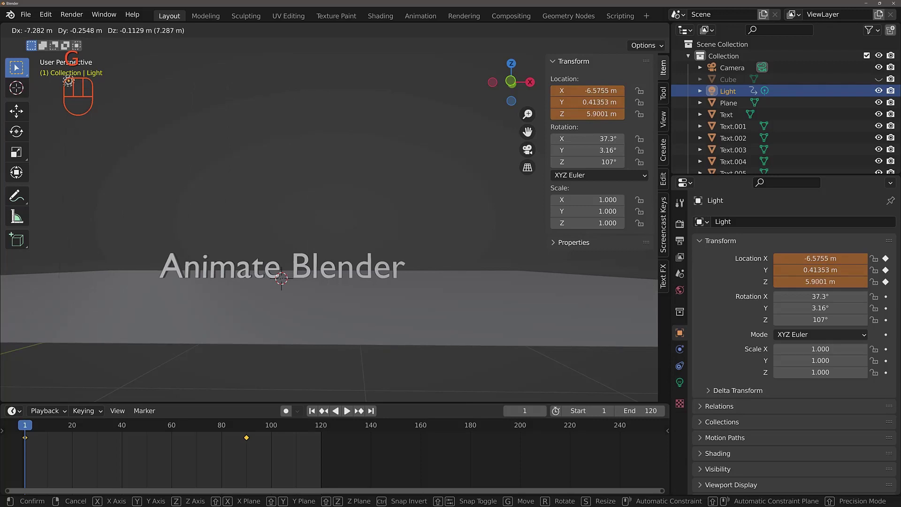
pyautogui.click(65, 86)
# Select all the letter objects, set their origins to their own geometry, and zoom in on the letters.
pyautogui.moveTo(142, 121); pyautogui.dragTo(142, 216, button='middle')
pyautogui.moveTo(119, 210); pyautogui.dragTo(405, 265)
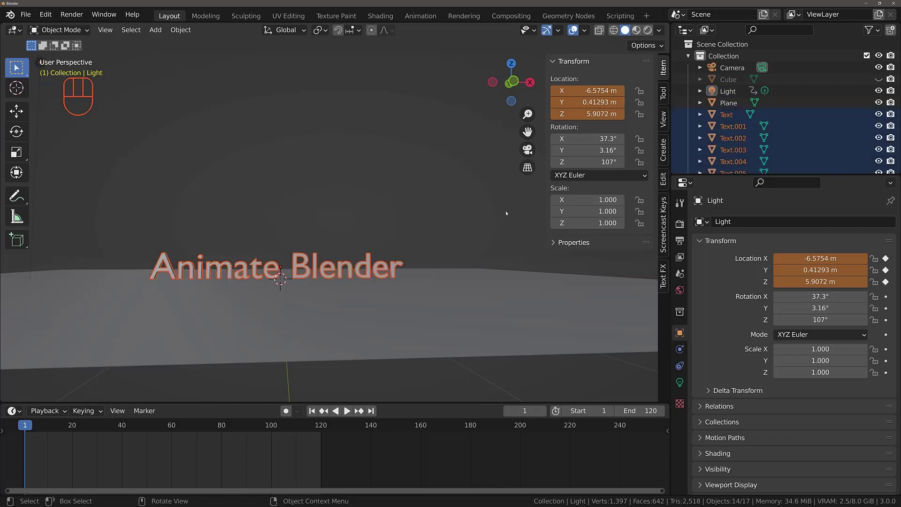
pyautogui.moveTo(209, 162); pyautogui.dragTo(263, 178, button='middle')
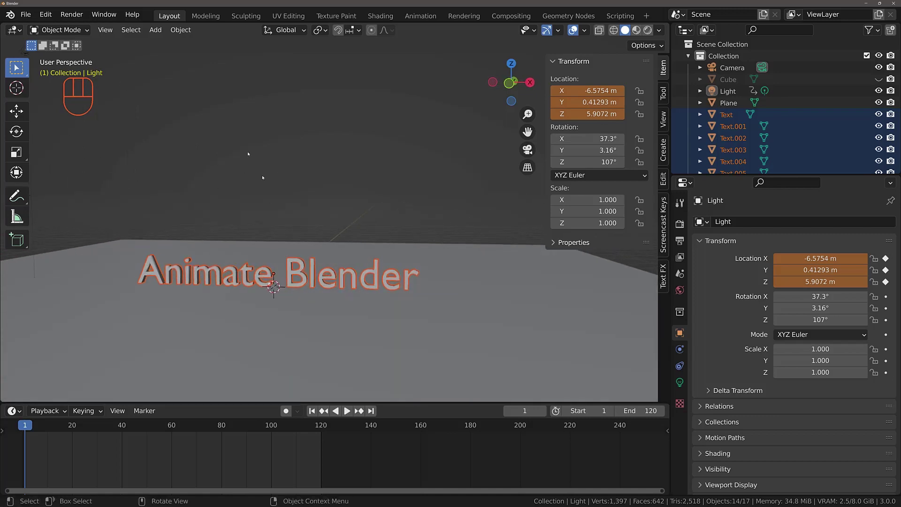
pyautogui.click(181, 30)
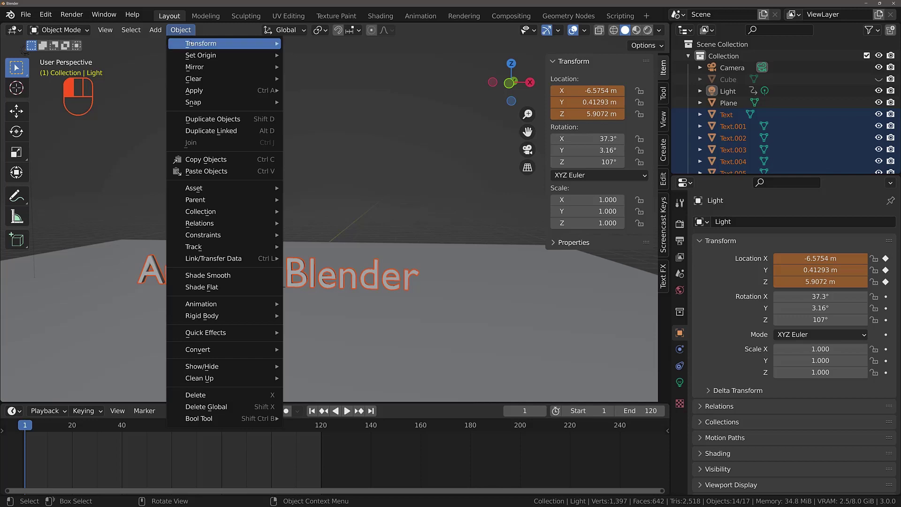
pyautogui.moveTo(188, 55)
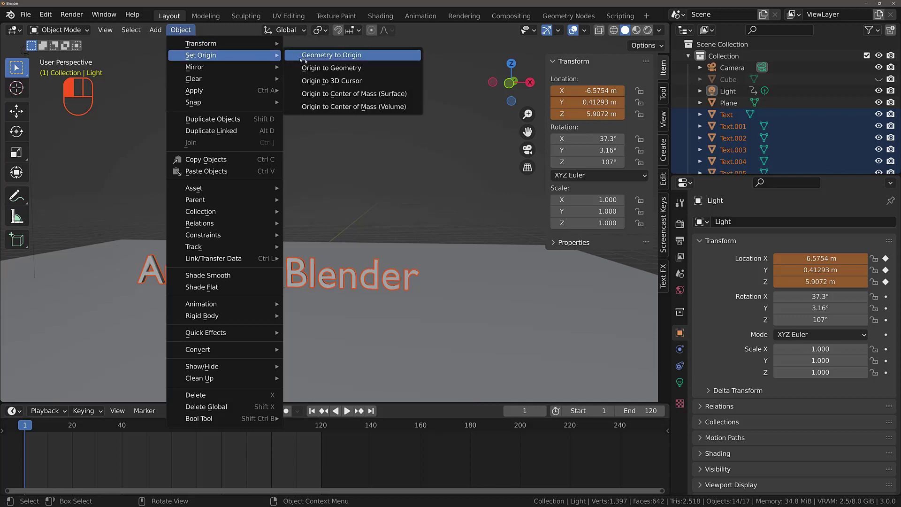
pyautogui.click(342, 69)
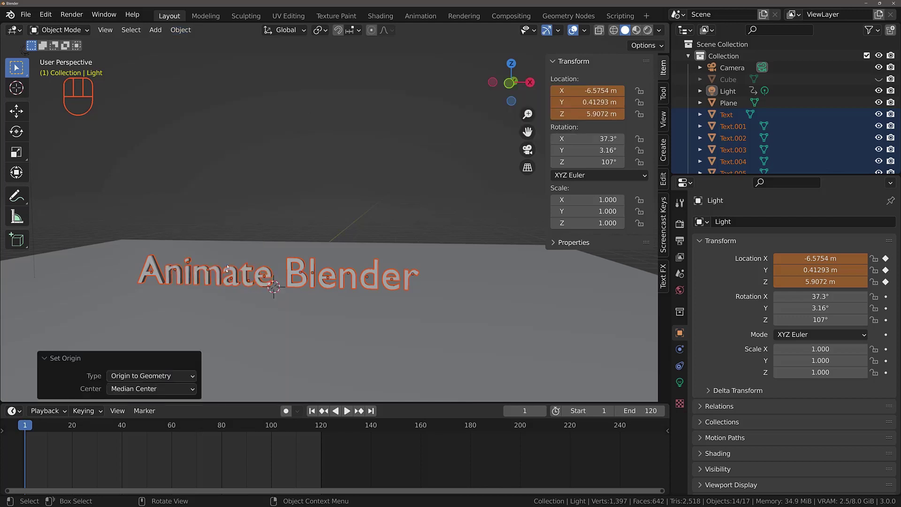
pyautogui.scroll(3, 227, 268)
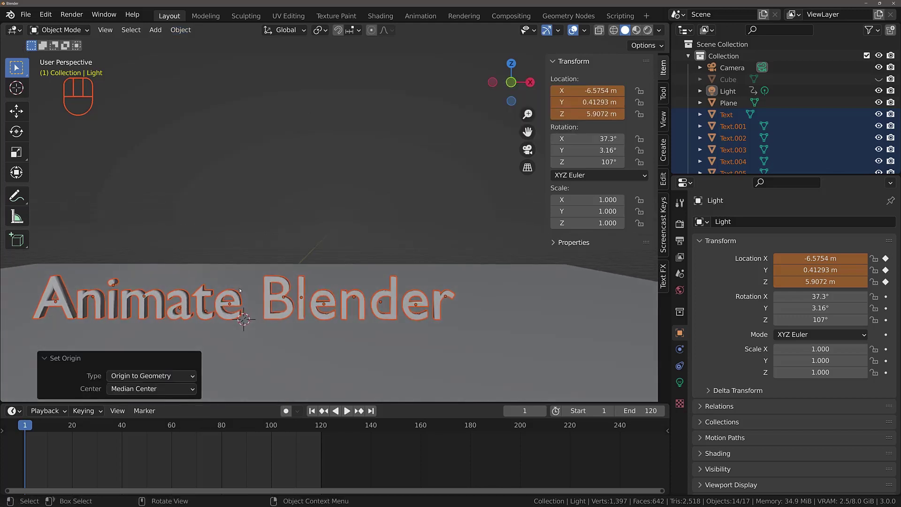
pyautogui.press('KP_Decimal')
pyautogui.scroll(3, 244, 277)
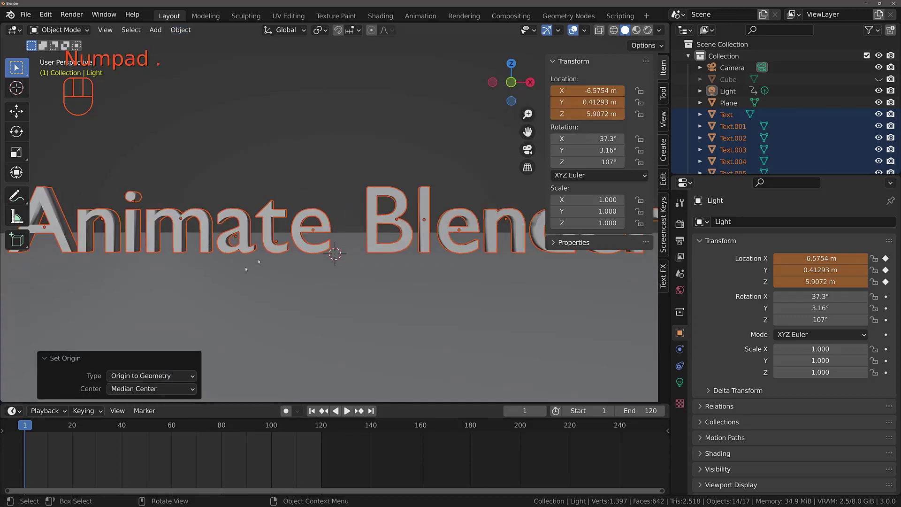
# Select the "e", "t", "a" and "m" of "Animate" one by one to check each letter's origin, and view the whole text.
pyautogui.scroll(-1, 267, 251)
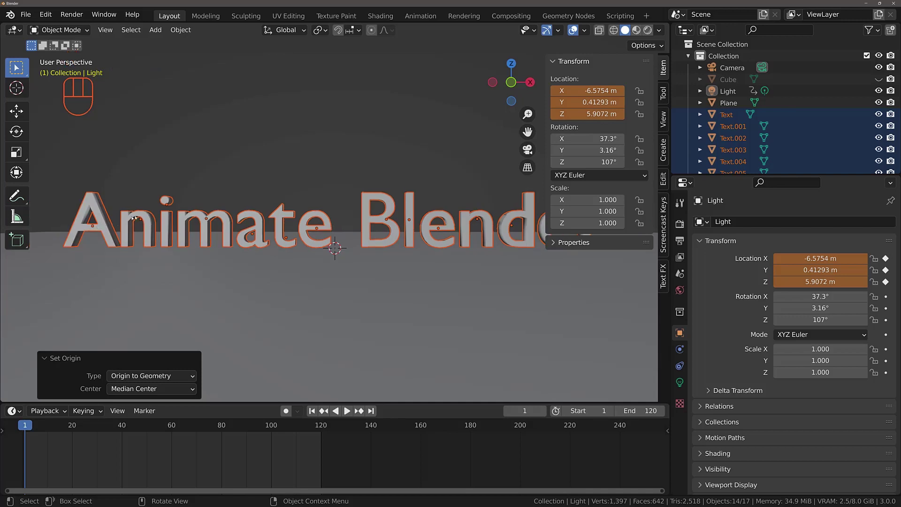
pyautogui.click(318, 229)
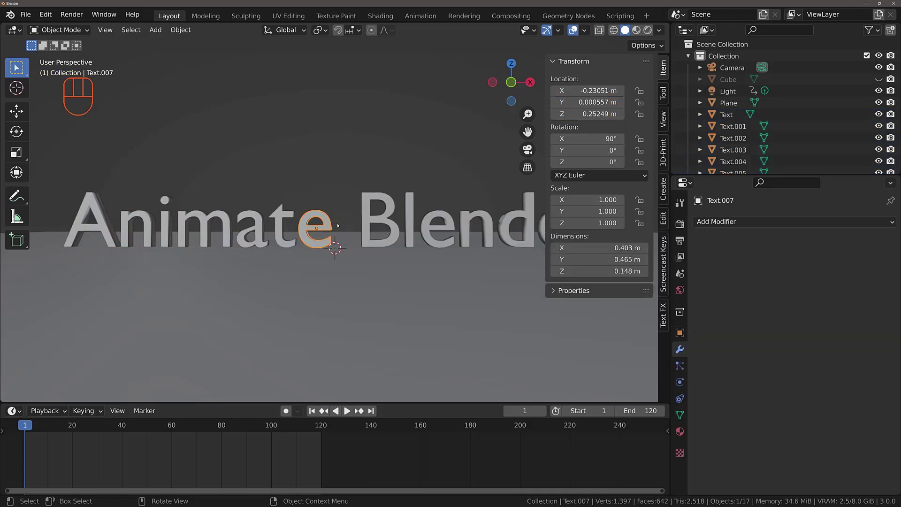
pyautogui.click(281, 237)
pyautogui.click(249, 235)
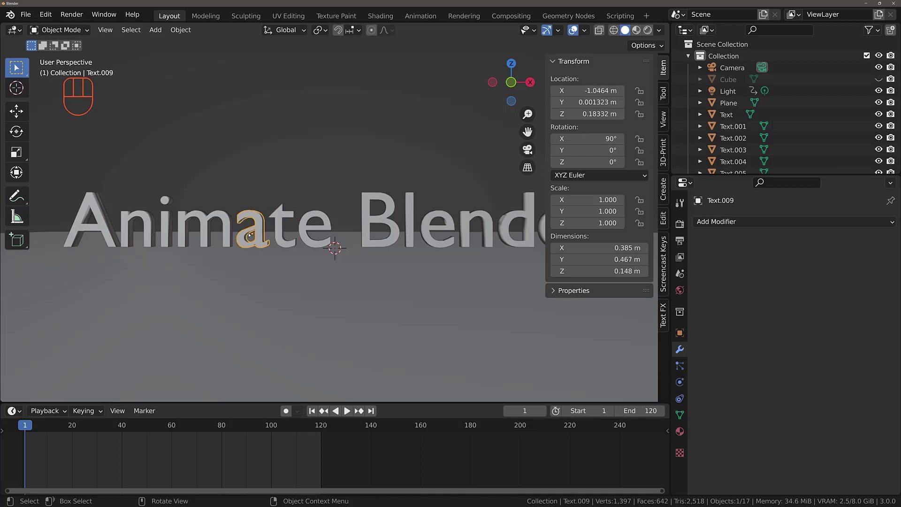
pyautogui.click(214, 220)
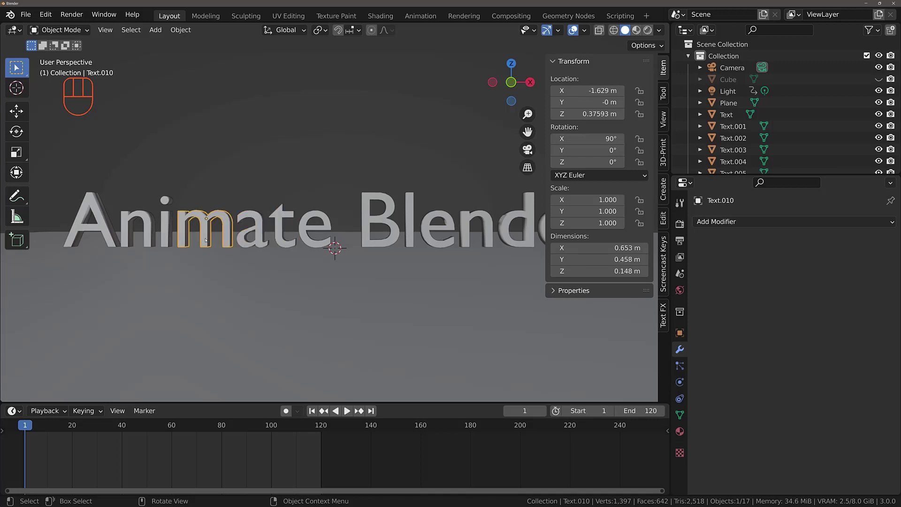
pyautogui.moveTo(206, 221); pyautogui.dragTo(153, 228, button='middle')
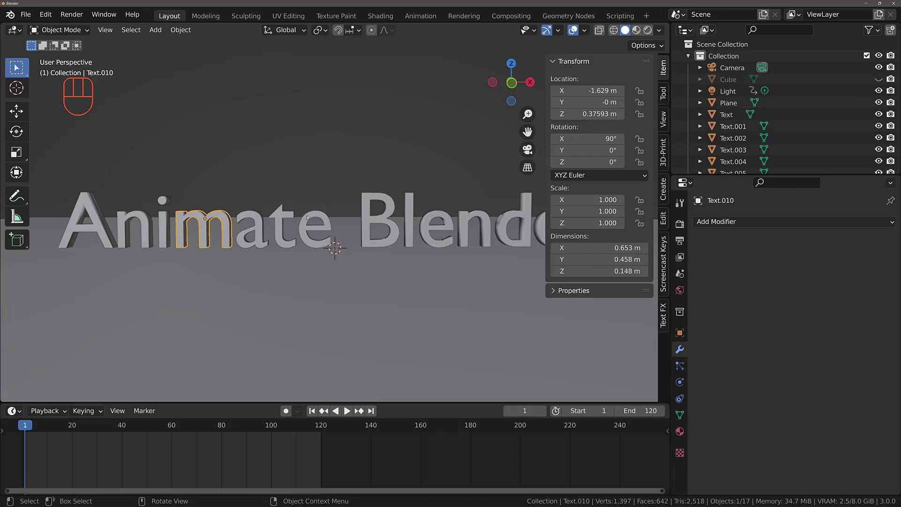
pyautogui.scroll(-5, 324, 200)
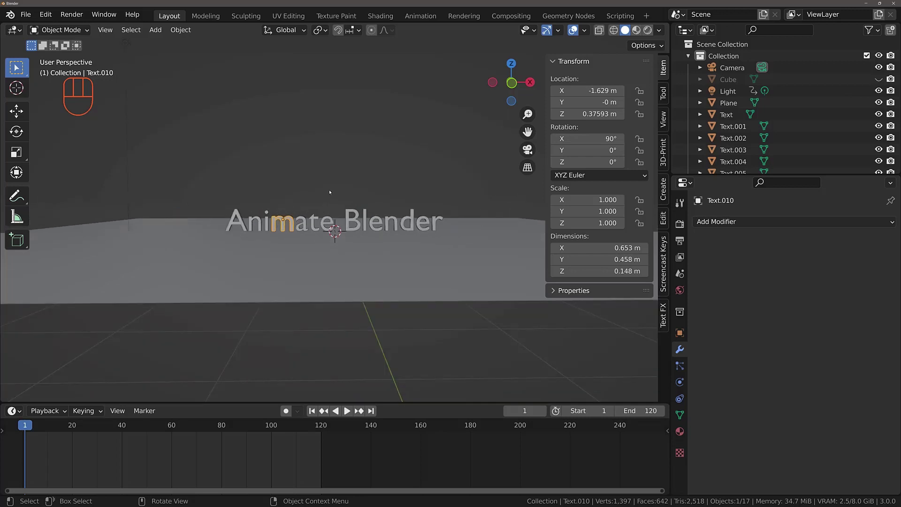
pyautogui.moveTo(330, 192); pyautogui.dragTo(318, 189, button='middle')
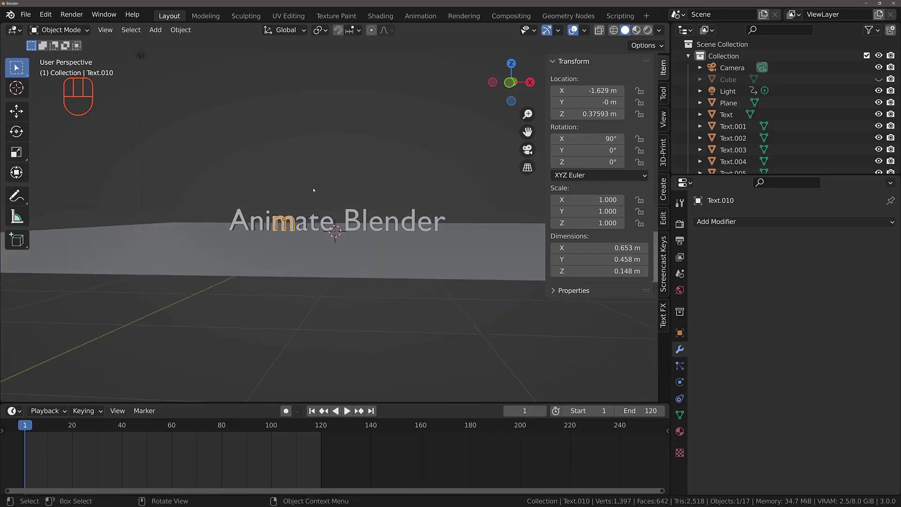